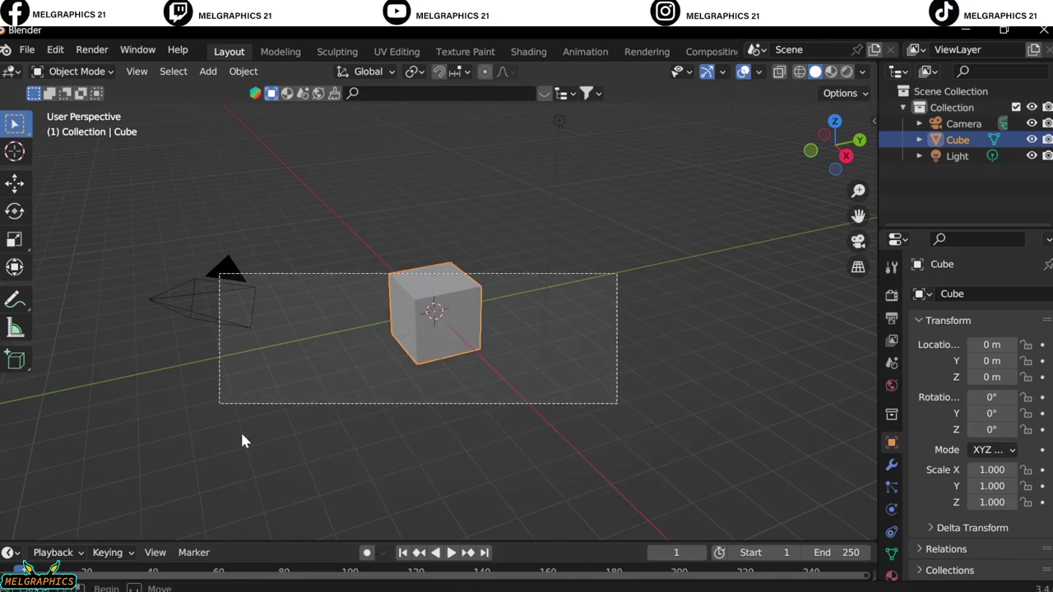
Step: Delete the default objects, then add a UV sphere at the origin and scale it up
key("Delete")
key("KP_1")
key("shift+a")
left_click(281, 325)
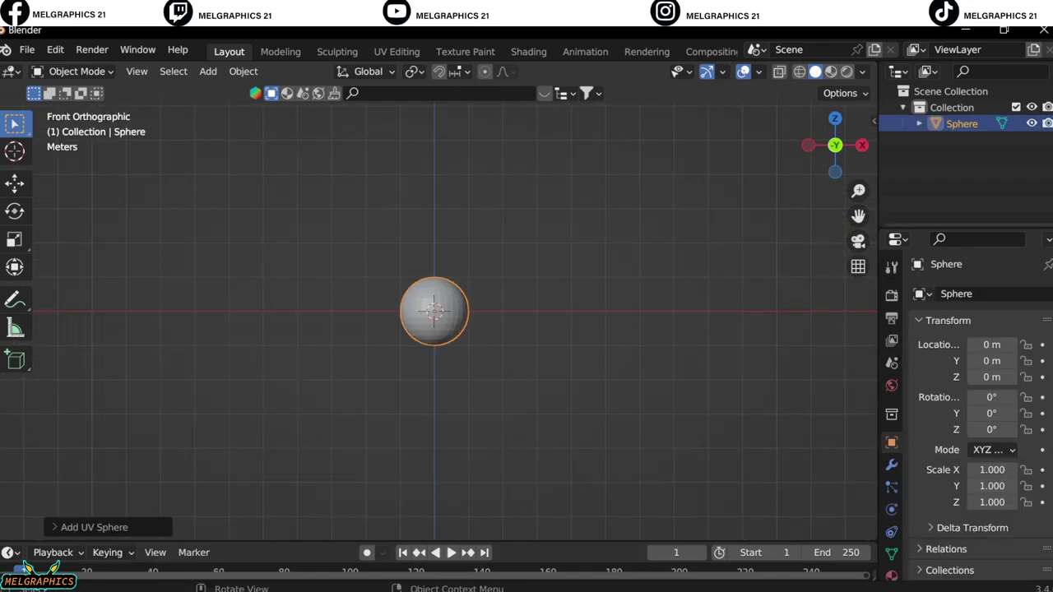
key("s")
left_click(568, 445)
Step: Set the body sphere's scale to 2.748, 2.105, 2.924 in the sidebar transform fields
left_click(873, 120)
type("2")
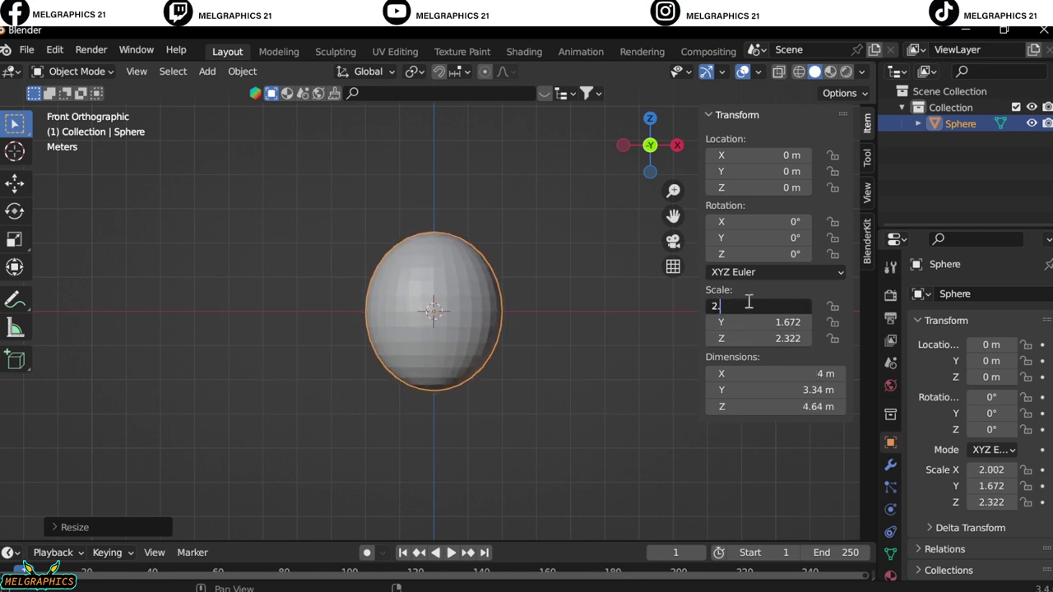
type("322")
key("Return")
left_click(560, 261)
middle_click_drag(559, 262, 590, 312)
key("KP_1")
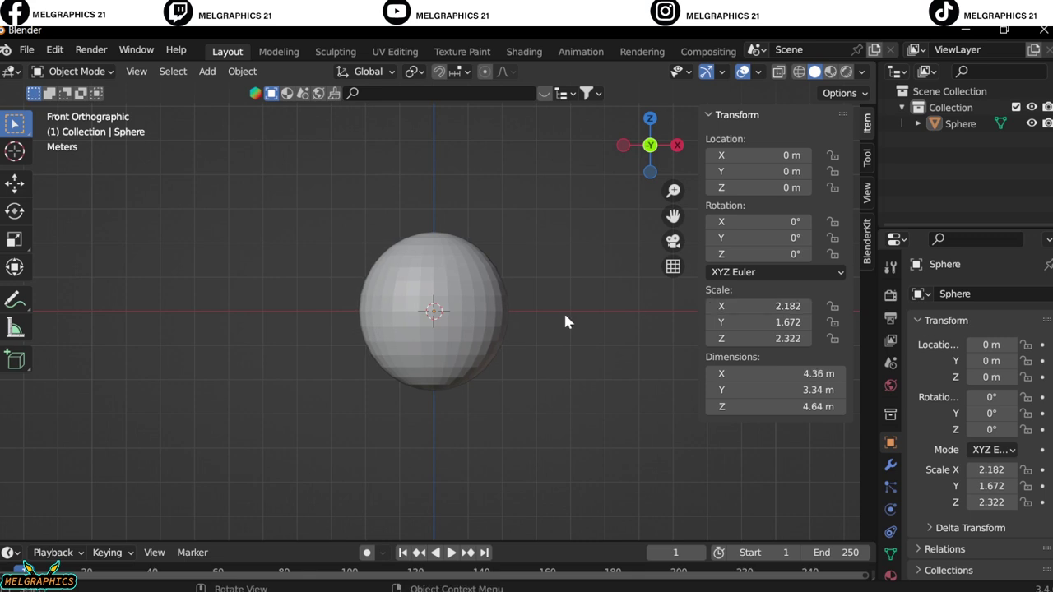
Step: Add a second UV sphere and move it straight up onto the body as the head
key("shift+a")
left_click(510, 268)
key("g")
key("z")
left_click(500, 157)
middle_click_drag(500, 157, 510, 319)
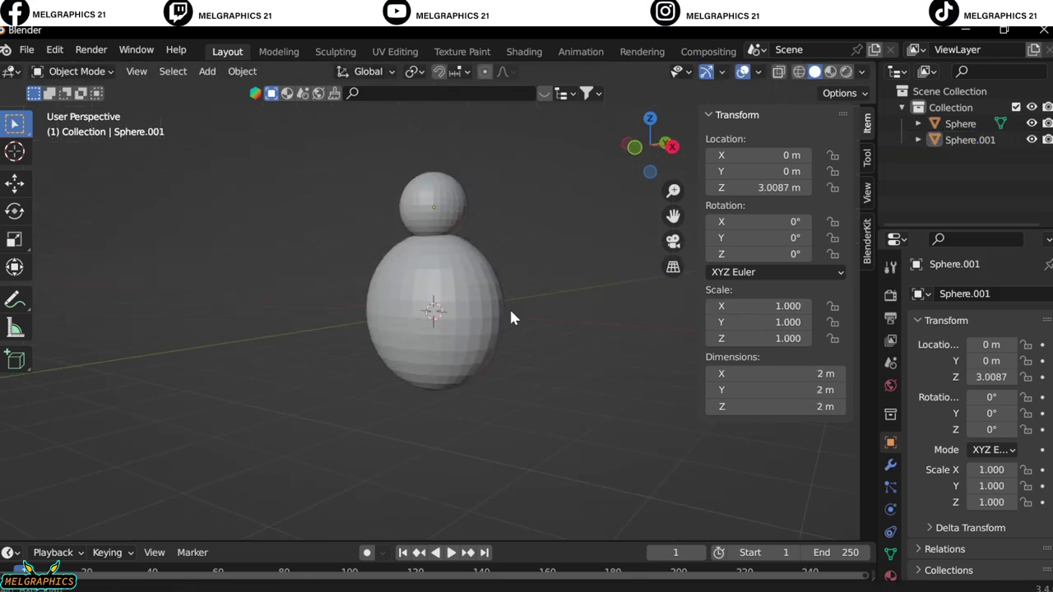
key("KP_1")
Step: Enlarge the body sphere and raise the head to sit just above it at Z 3.7281
left_click(483, 332)
key("s")
left_click(432, 185)
key("g")
key("z")
left_click(524, 238)
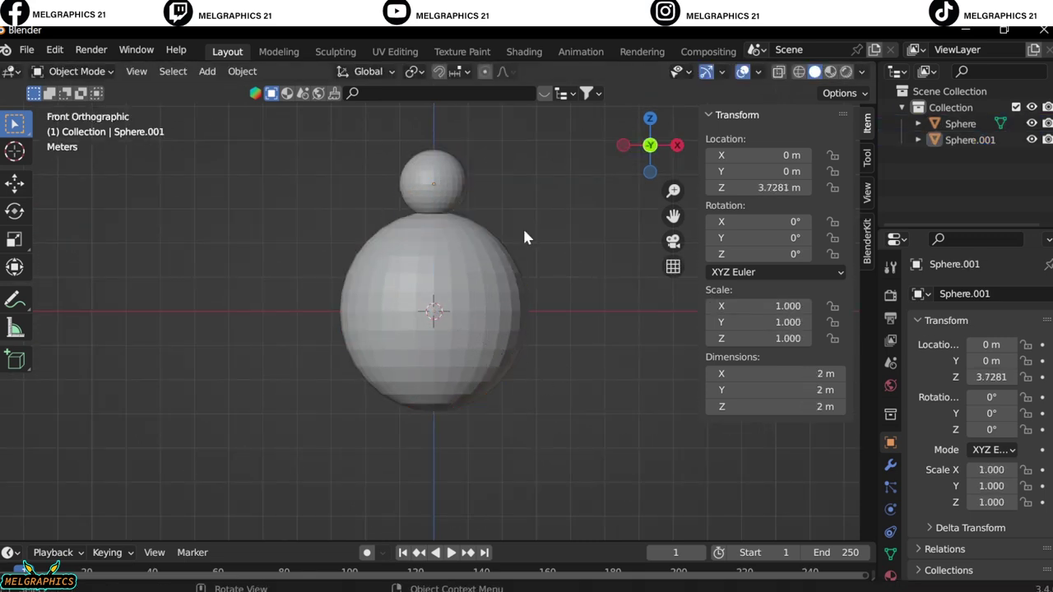
left_click(206, 73)
mouse_move(233, 250)
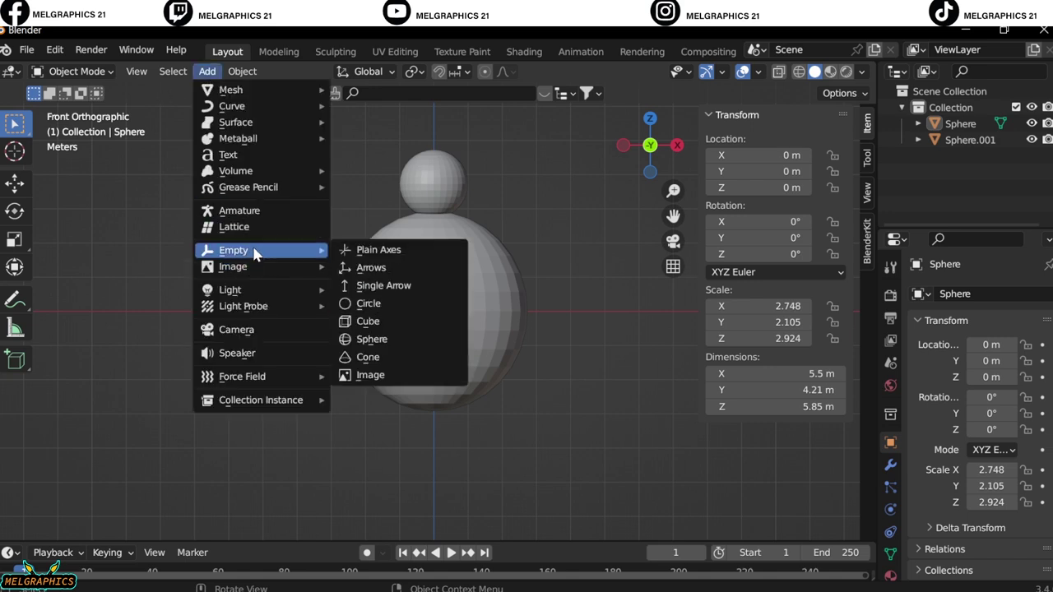
Step: Add a cylinder and place it below the body's lower right
left_click(372, 169)
key("g")
left_click(496, 429)
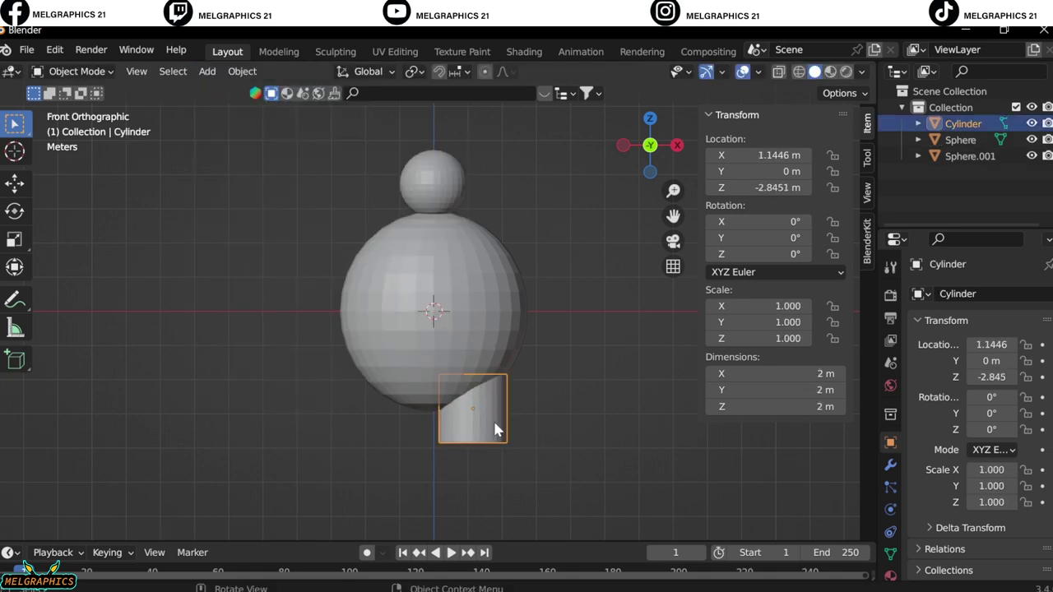
Step: Add a second cylinder to the right of the body and enter Edit Mode on it
left_click(198, 72)
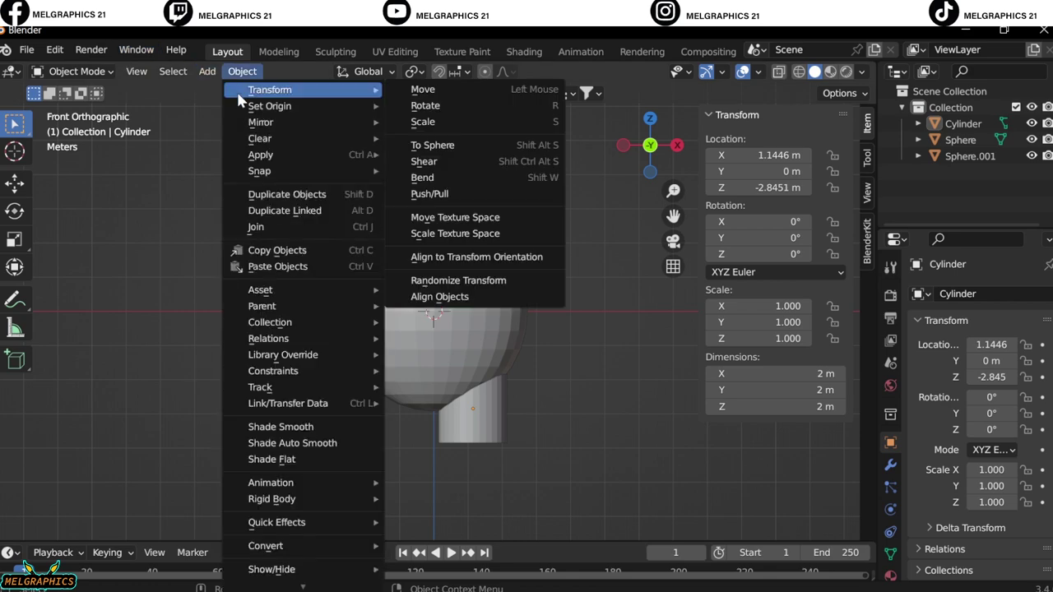
left_click(370, 170)
key("g")
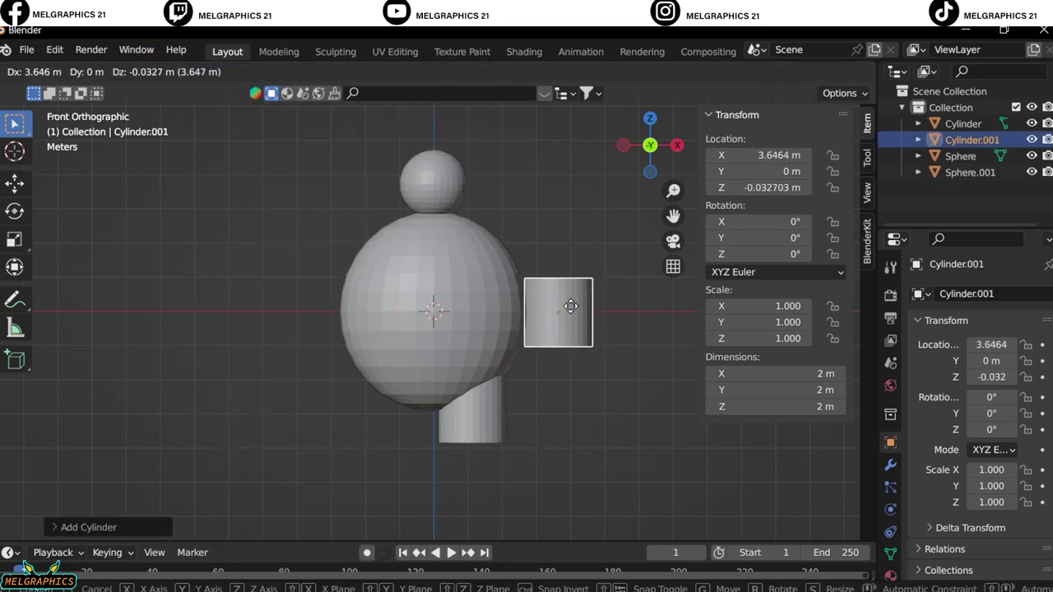
left_click(574, 308)
scroll(597, 349, "up", 3)
left_click(76, 71)
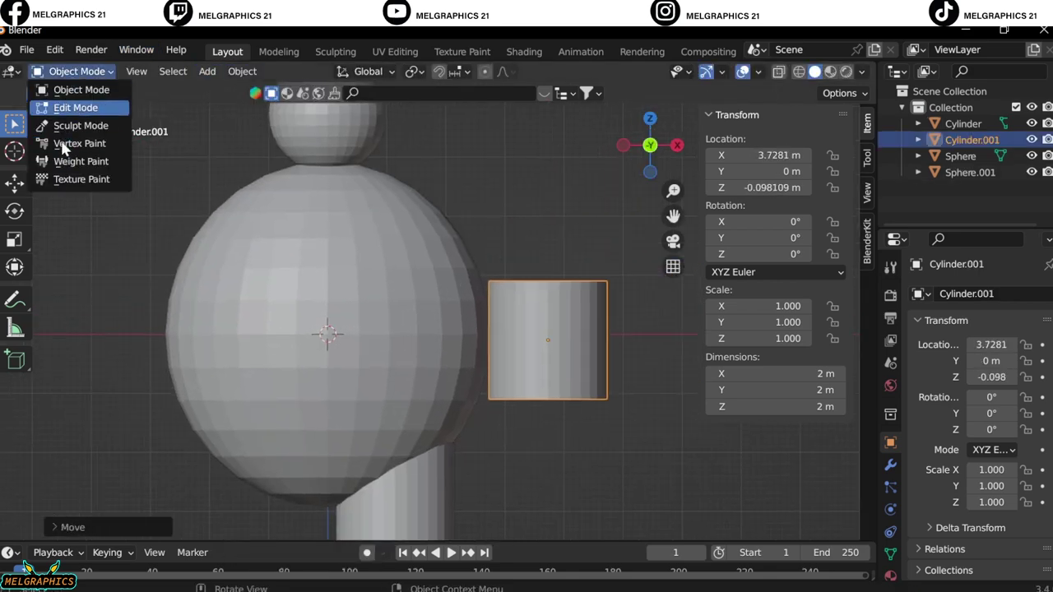
left_click(74, 108)
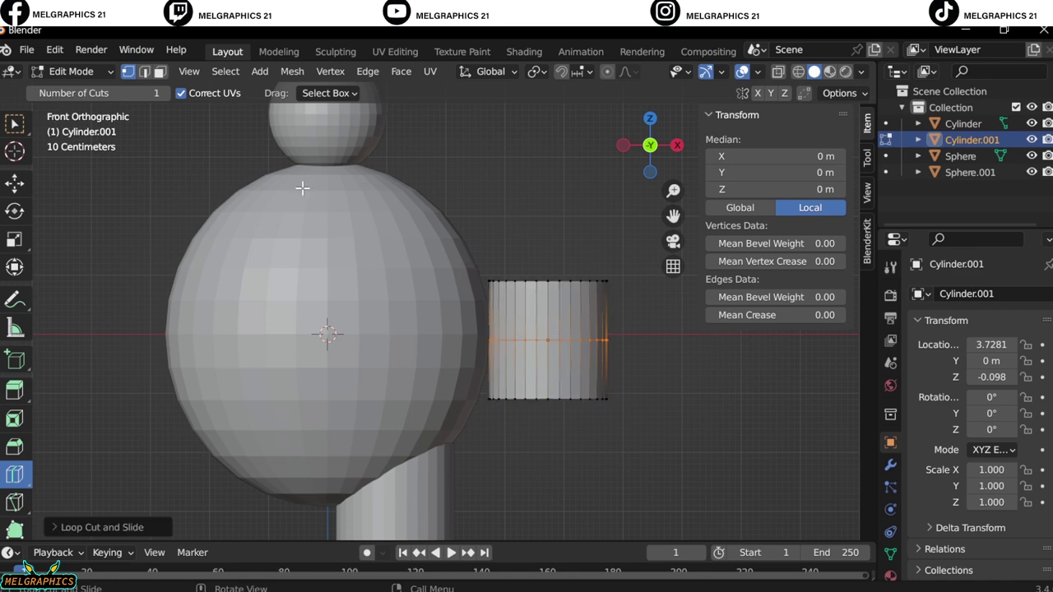
Step: Box-select the second cylinder's top, try tilting it, cancel, and return to Object Mode
left_click(77, 72)
left_click(75, 108)
middle_click_drag(370, 329, 565, 301)
left_click(564, 301)
key("KP_1")
key("r")
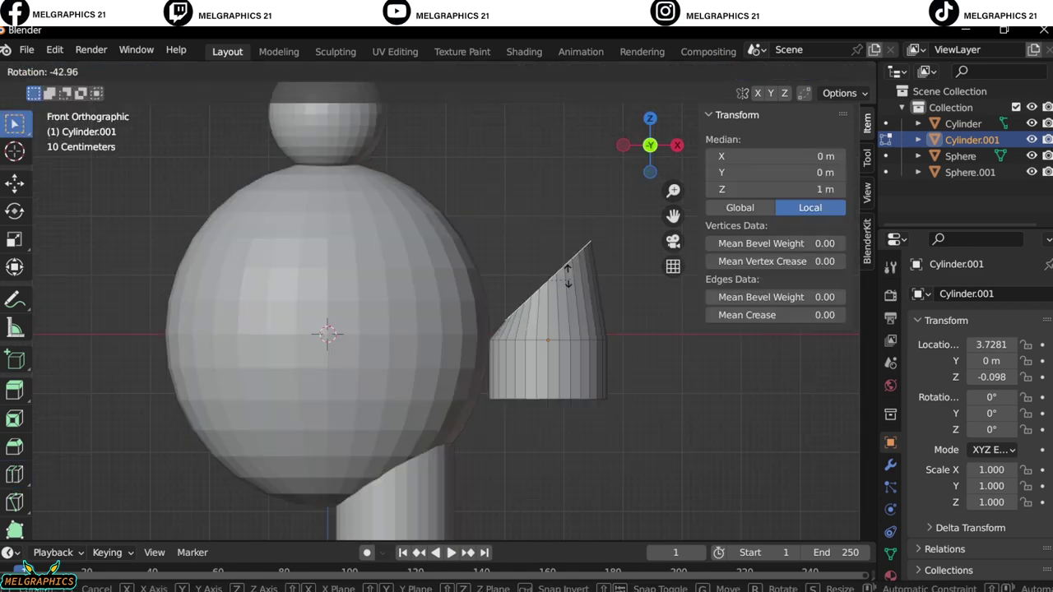
right_click(568, 276)
left_click(77, 72)
left_click(70, 88)
Step: Narrow the second cylinder's X and Y scale and slide it along X closer to the body
key("s")
key("Escape")
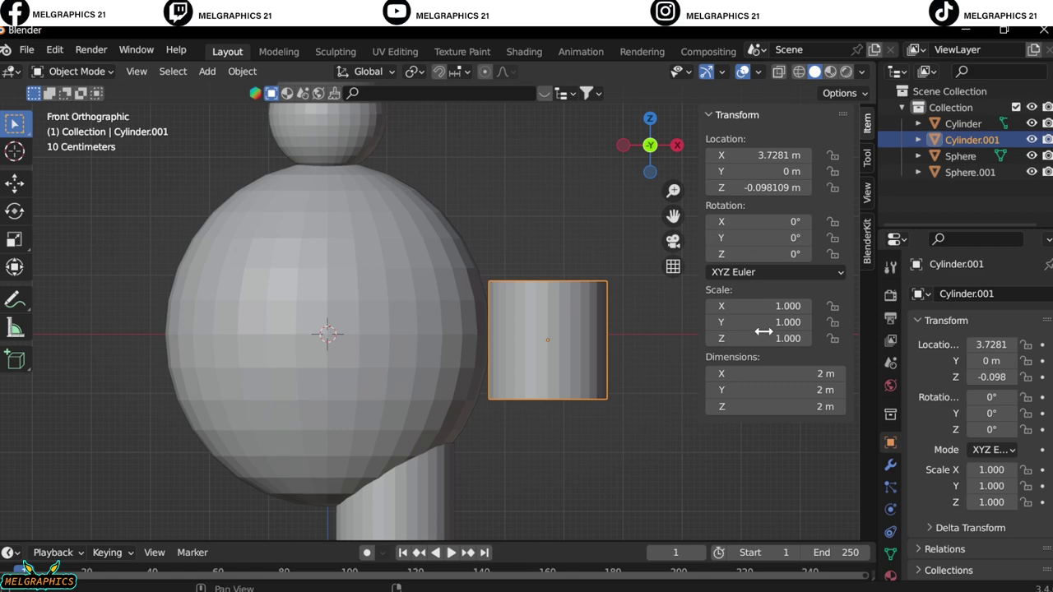
left_click_drag(773, 305, 740, 306)
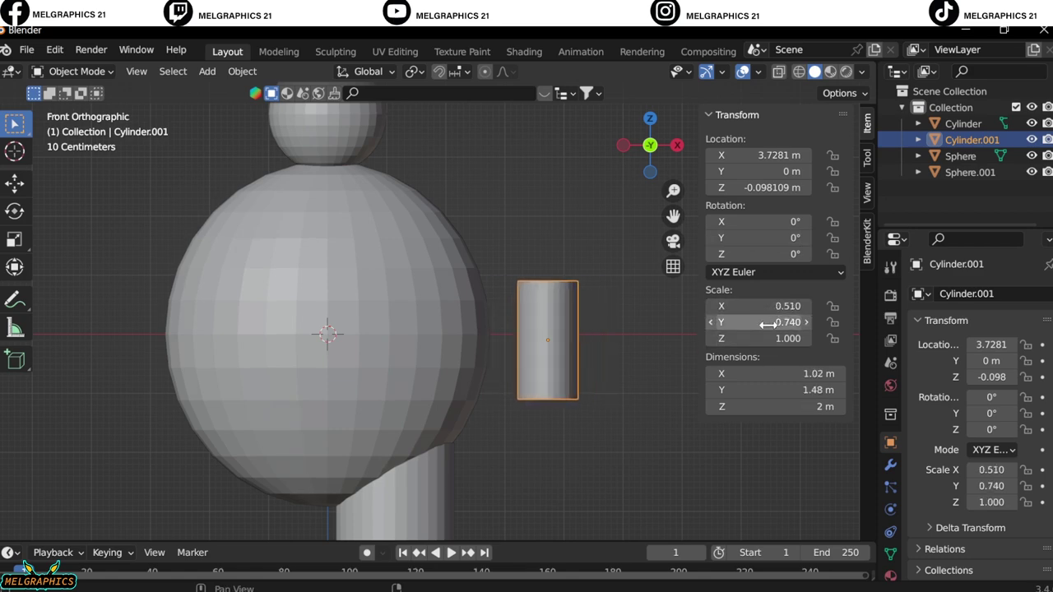
key("g")
key("x")
left_click(593, 366)
Step: In Edit Mode, extrude the cylinder's top face upward and experiment with rotating and moving it
left_click(76, 72)
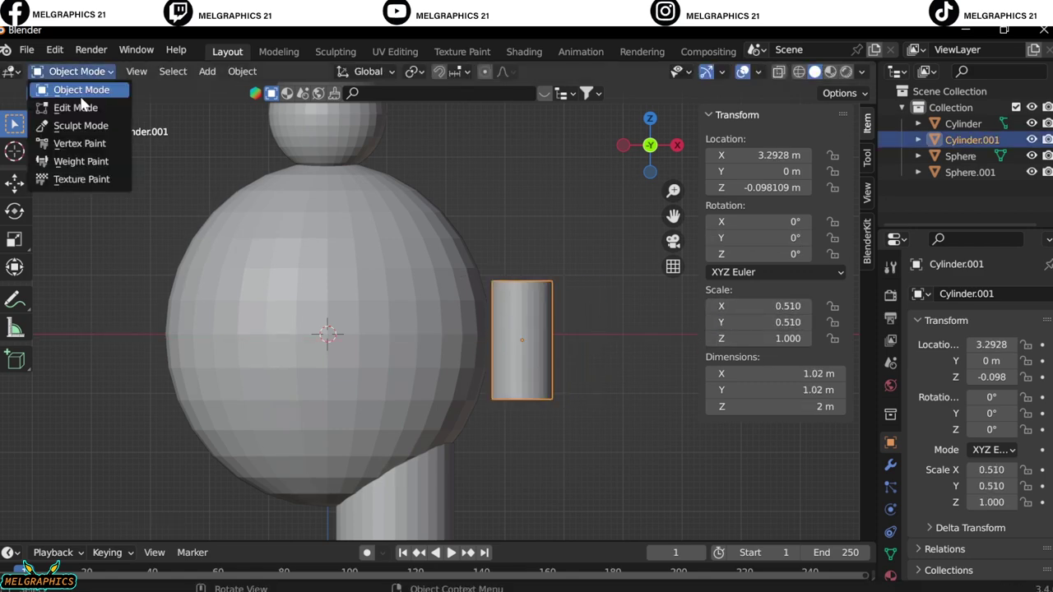
left_click(70, 104)
middle_click_drag(510, 296, 540, 271)
key("KP_1")
key("e")
right_click(614, 278)
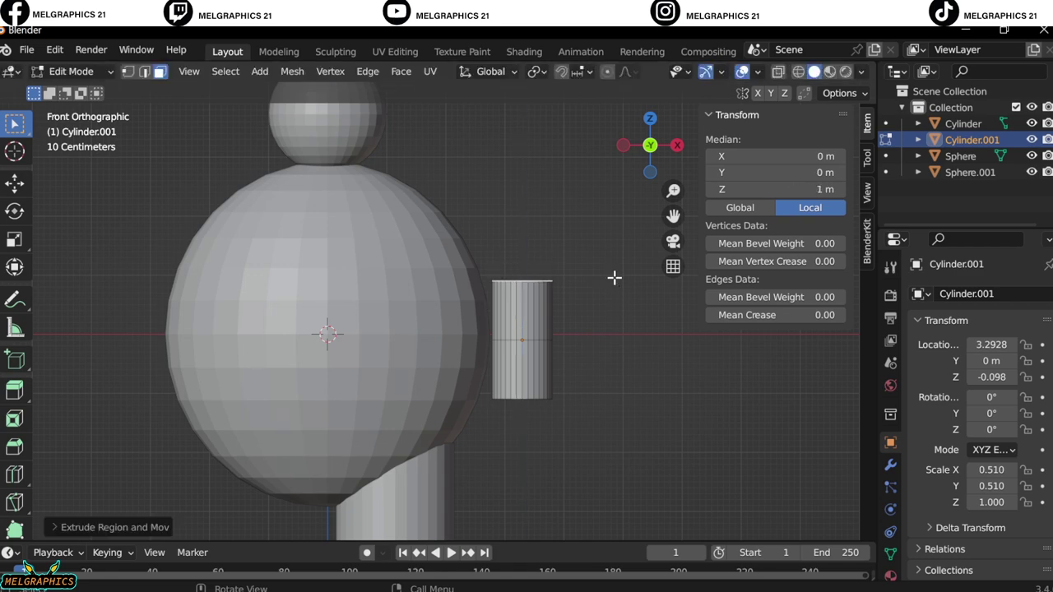
key("e")
key("r")
key("g")
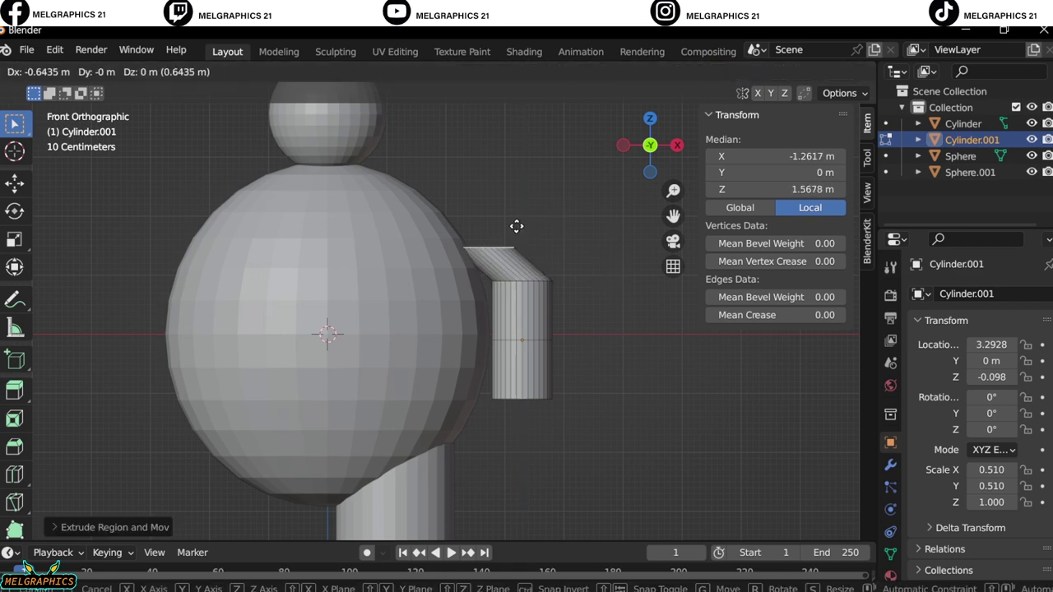
right_click(576, 282)
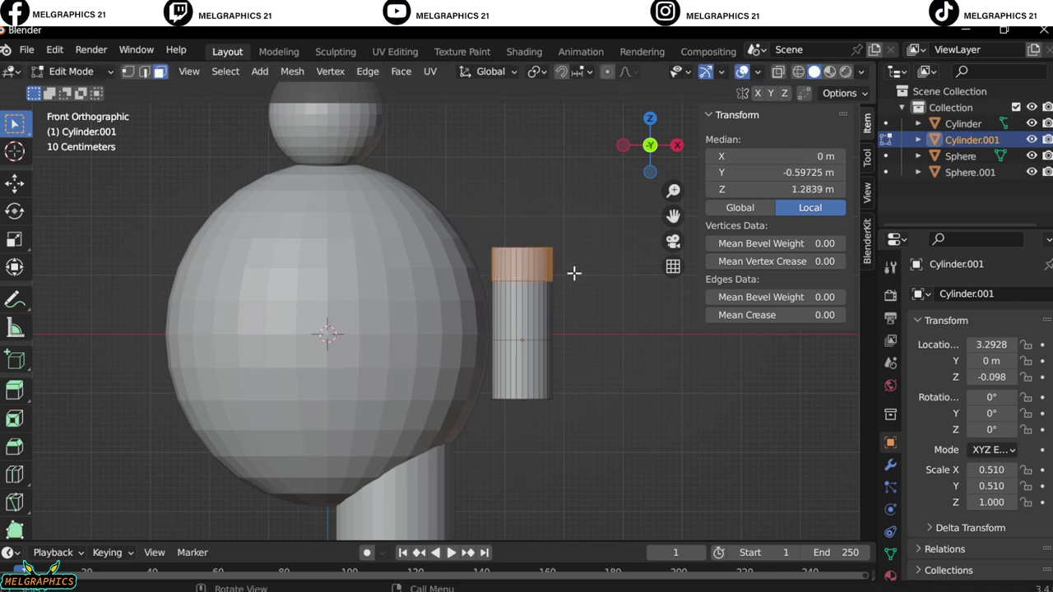
Step: Try tilting the top face, then return to Object Mode and delete the second cylinder
key("KP_7")
key("KP_1")
key("r")
right_click(526, 259)
key("Tab")
key("ctrl+z")
key("Delete")
scroll(490, 222, "down", 2)
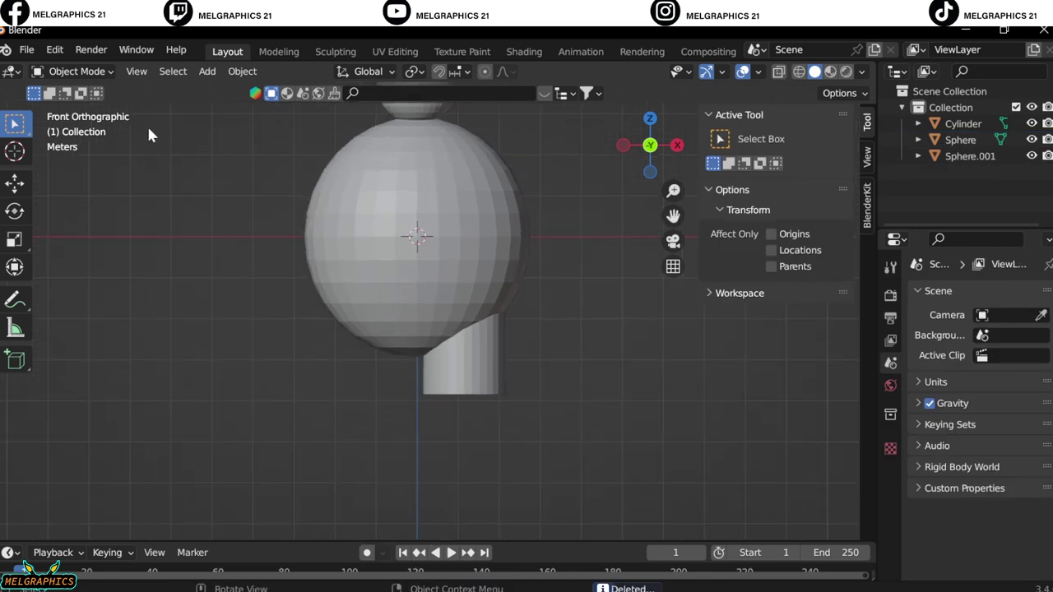
Step: Deselect the cylinder and put the head sphere into Edit Mode
key("ctrl+z")
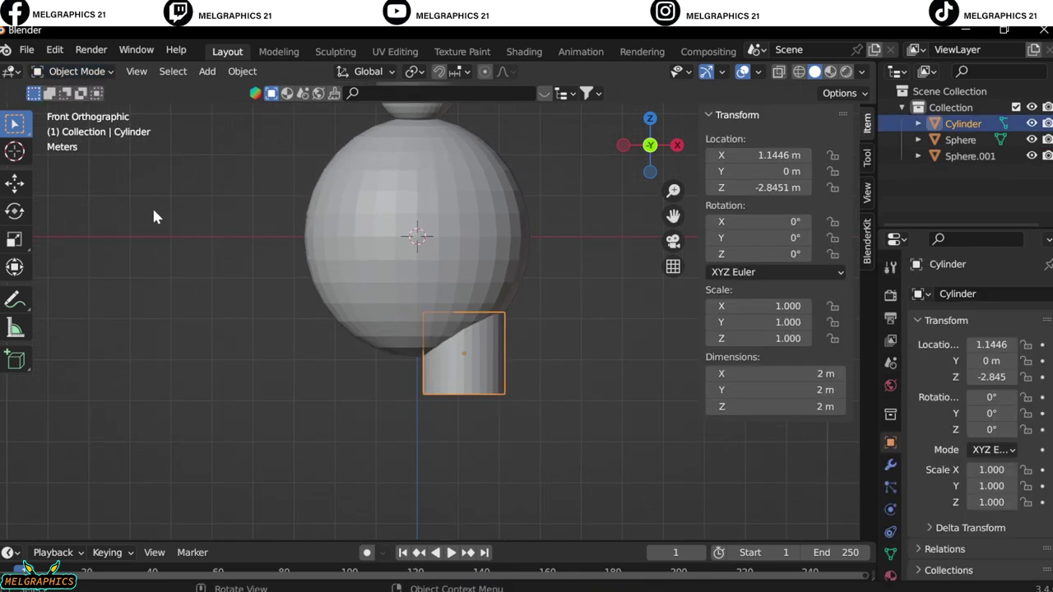
left_click(506, 311)
scroll(415, 123, "up", 5)
left_click(77, 72)
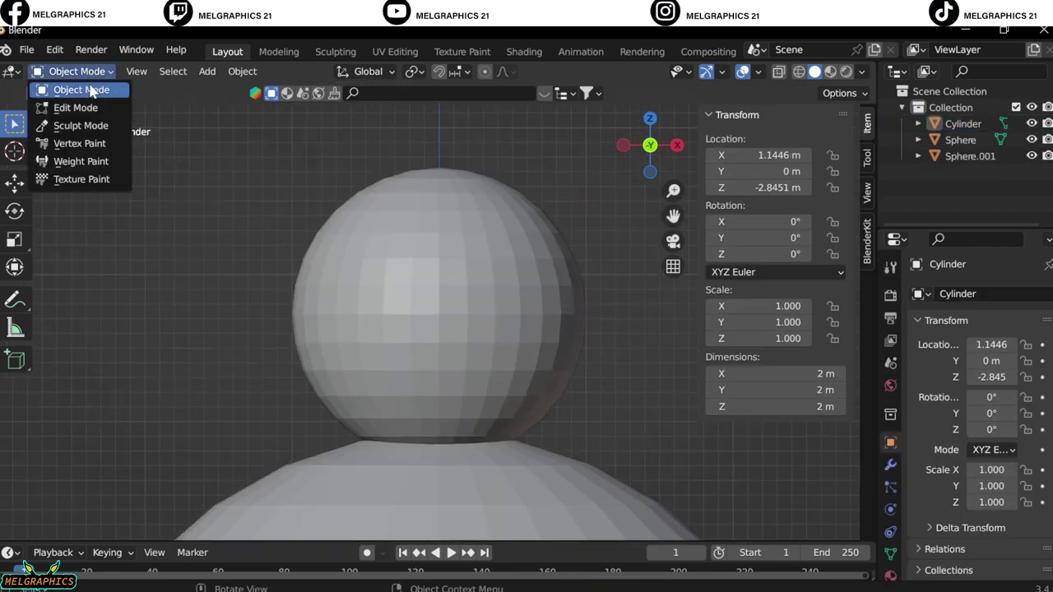
left_click(76, 107)
left_click(581, 268)
left_click(77, 71)
left_click(80, 89)
key("Tab")
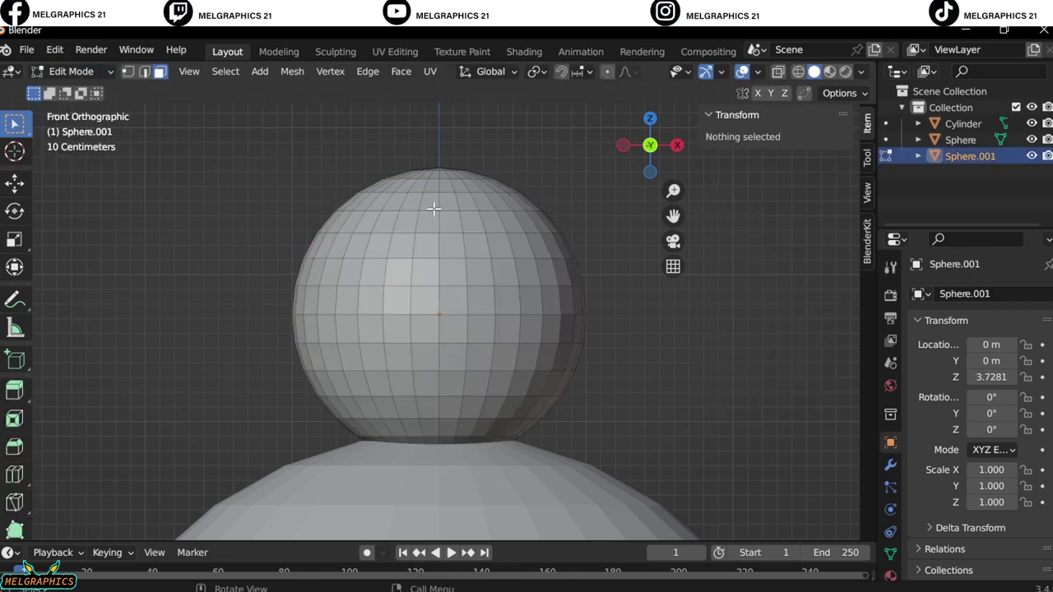
Step: In wireframe, select the head's upper hemisphere and separate it into its own cap object
left_click_drag(594, 306, 594, 306)
left_click_drag(301, 94, 532, 266, "shift")
mouse_move(329, 235)
left_mouse_down("shift")
mouse_move(226, 160)
mouse_move(611, 324)
left_mouse_up("shift")
key("shift+z")
key("alt+a")
right_click(494, 228)
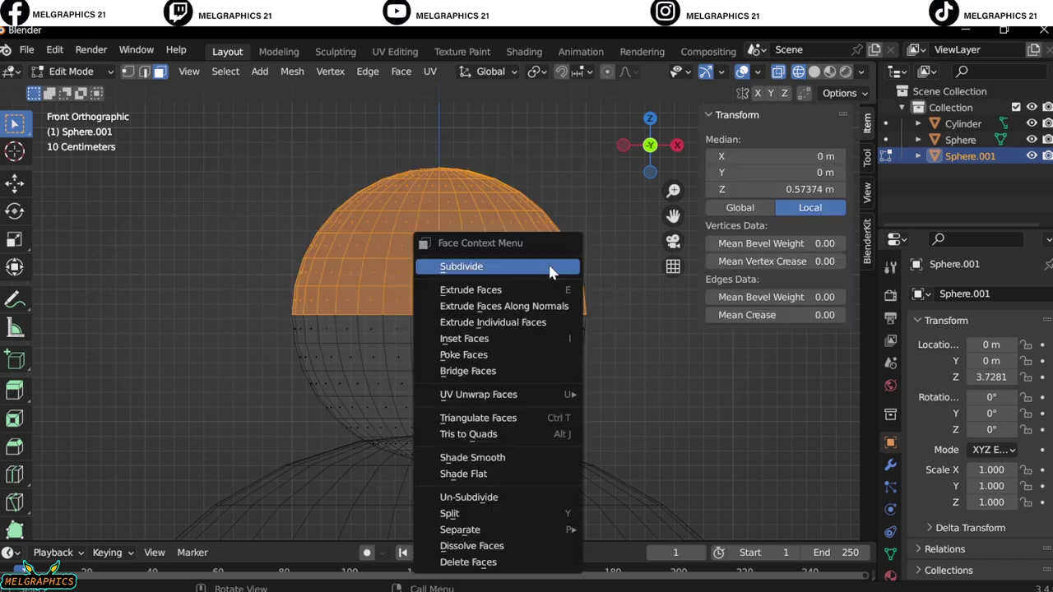
left_click(694, 494)
Step: Back in solid shading, select the cap and add a Solidify modifier to it
key("Tab")
key("alt+a")
key("shift+z")
left_click(568, 304)
left_click(890, 465)
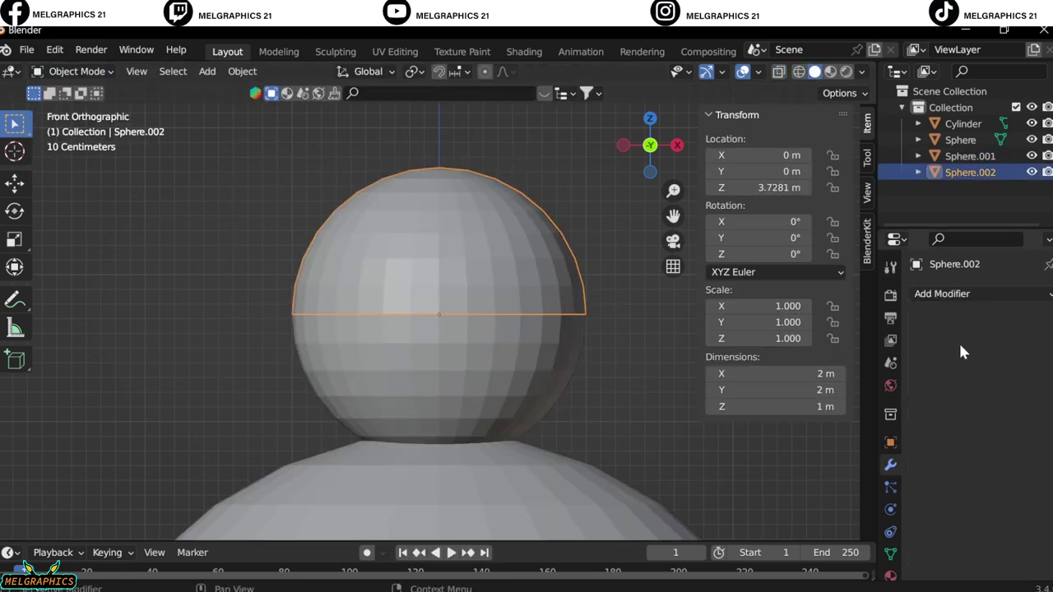
left_click(942, 293)
left_click(737, 574)
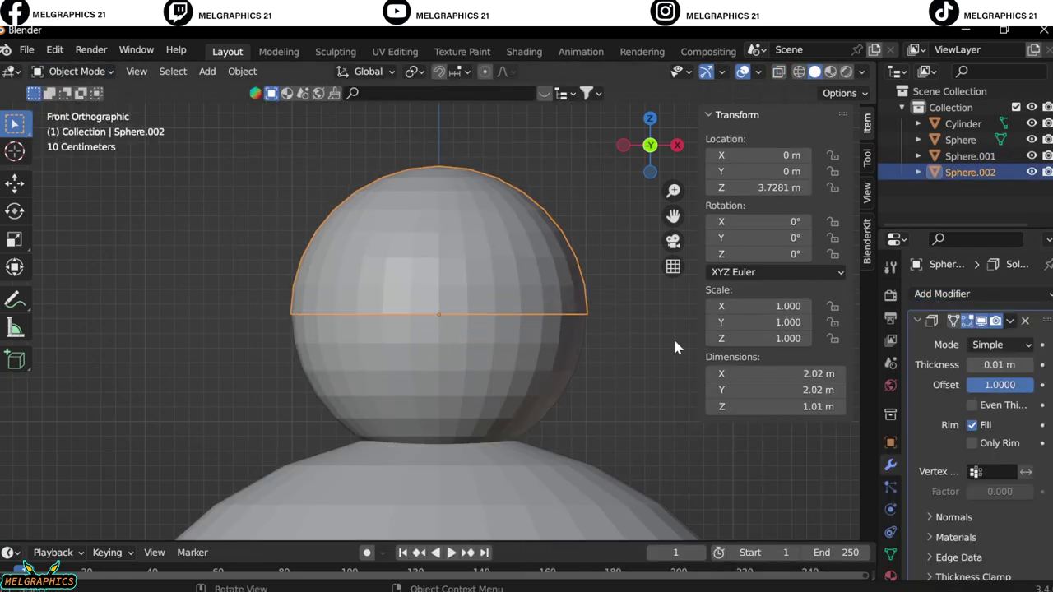
Step: Undo the Solidify modifier and enter Edit Mode on the cap in front view
middle_click_drag(674, 347, 433, 291)
key("KP_1")
left_click(72, 71)
left_click(82, 106)
mouse_move(460, 345)
middle_mouse_down()
mouse_move(523, 355)
mouse_move(435, 320)
middle_mouse_up()
key("ctrl+z")
key("ctrl+z")
key("Tab")
key("KP_1")
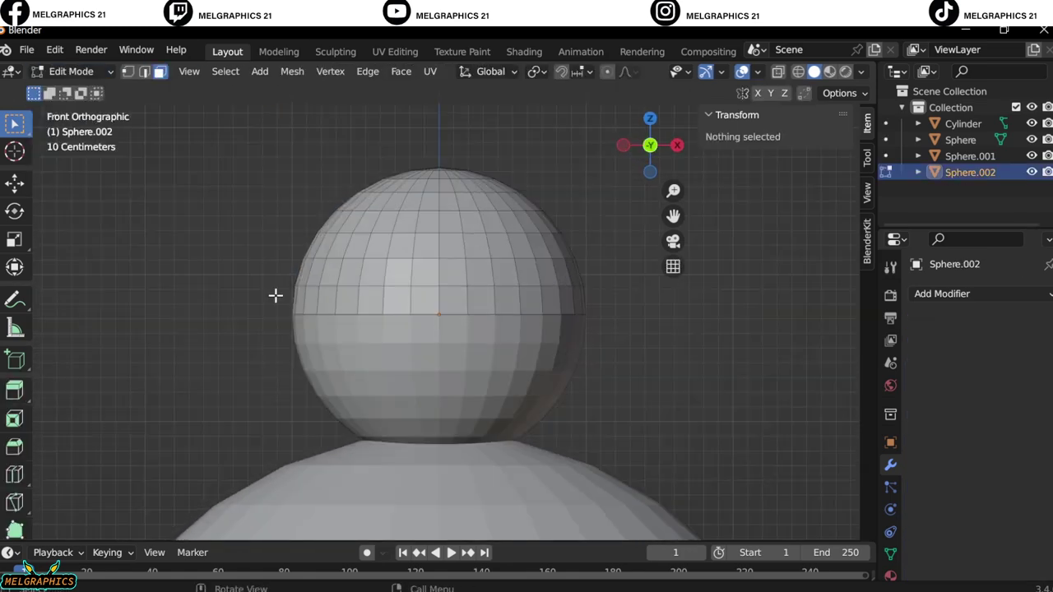
Step: From the side view, extrude the cap's front rim faces outward into a brim
left_click_drag(576, 303, 576, 305)
key("KP_3")
key("e")
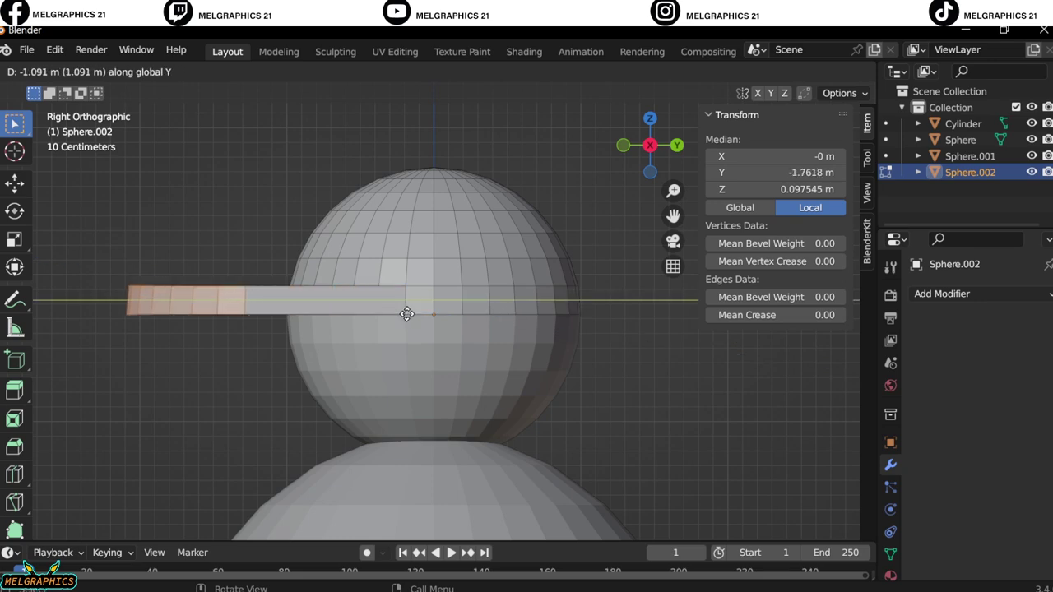
left_click(345, 268)
key("KP_1")
left_click(72, 71)
mouse_move(345, 272)
middle_mouse_down()
mouse_move(247, 247)
mouse_move(281, 288)
middle_mouse_up()
left_click(82, 88)
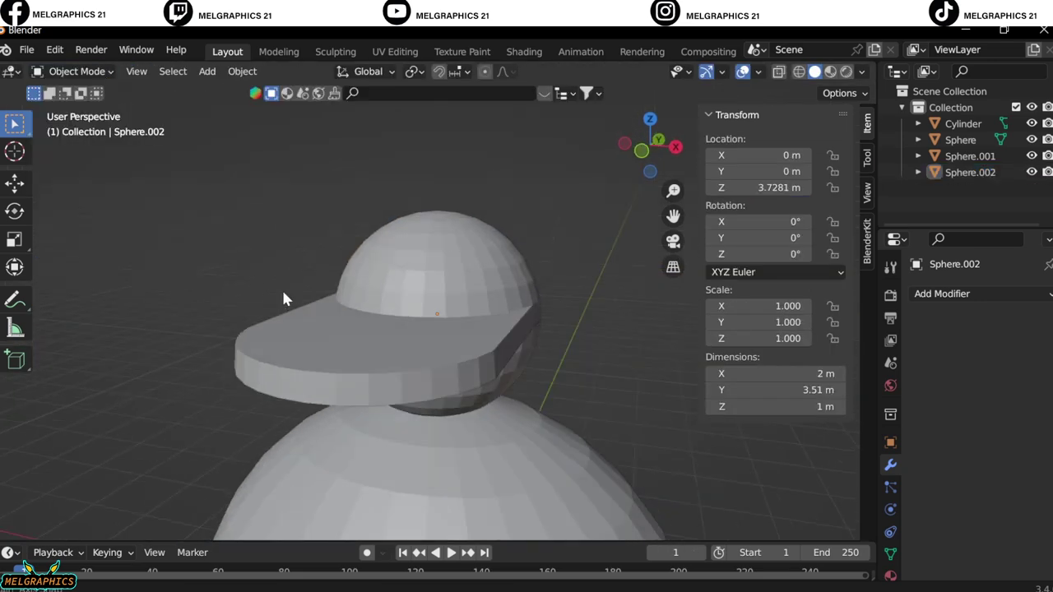
key("KP_1")
Step: Add a UV sphere, raise it to head height, and shrink it to about 0.172 beside the head
key("shift+a")
left_click(576, 392)
key("g")
key("z")
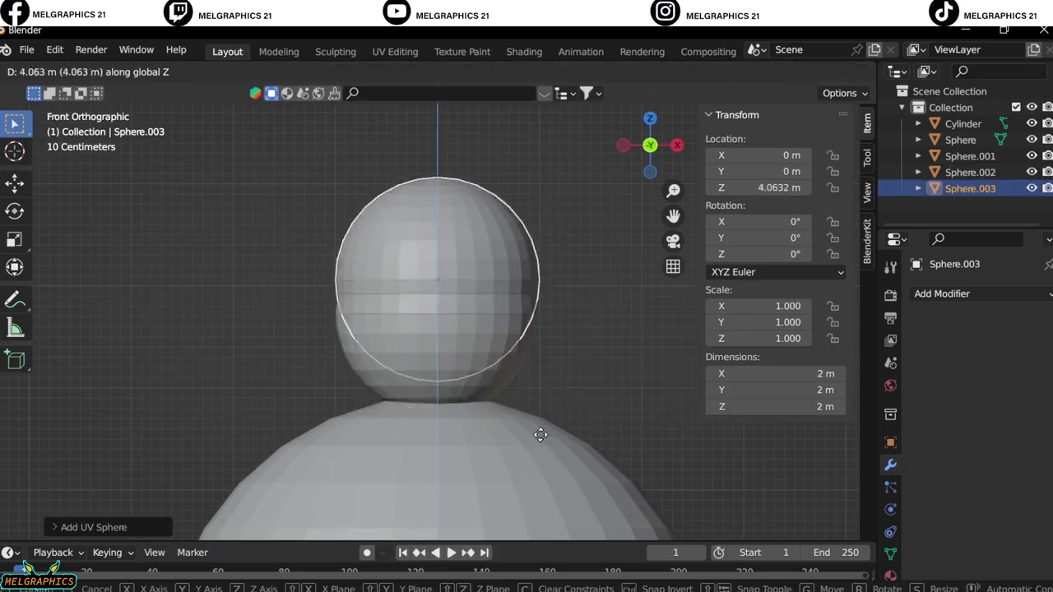
left_click(653, 469)
key("s")
left_click(471, 350)
key("g")
left_click(579, 373)
key("s")
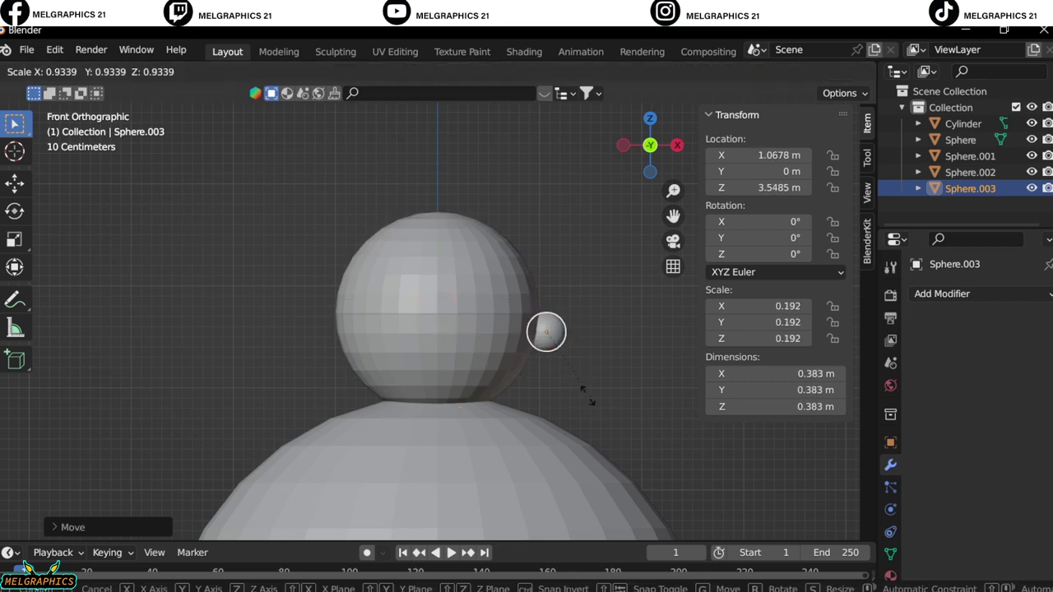
mouse_move(585, 395)
middle_mouse_down()
mouse_move(459, 411)
mouse_move(516, 365)
middle_mouse_up()
Step: Frame the body in front view and select the cylinder leg
scroll(489, 331, "down", 2)
key("KP_1")
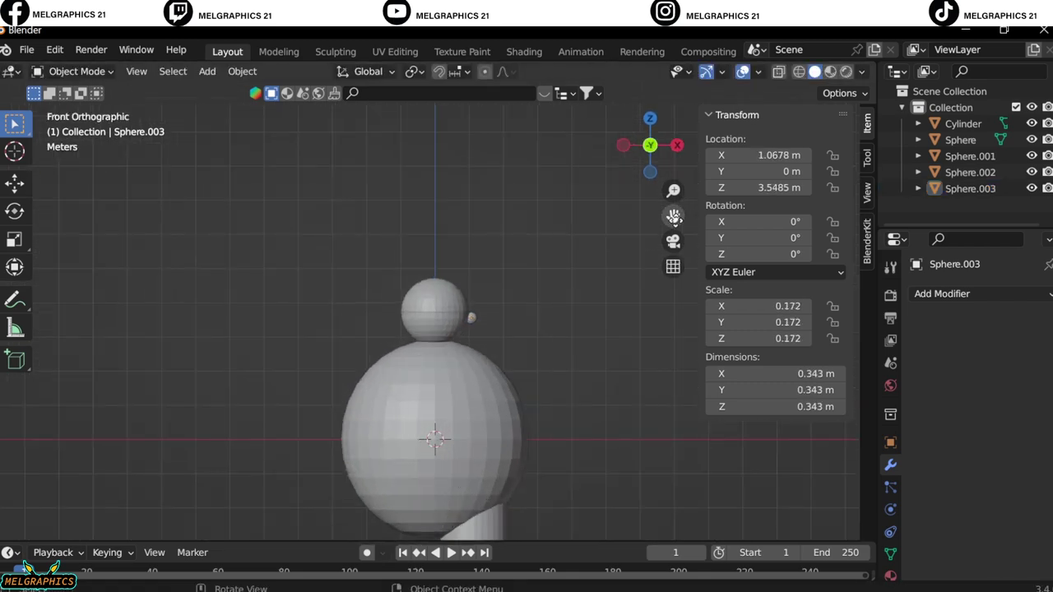
middle_click_drag(461, 346, 461, 290, "shift")
left_click(496, 411)
left_click(76, 71)
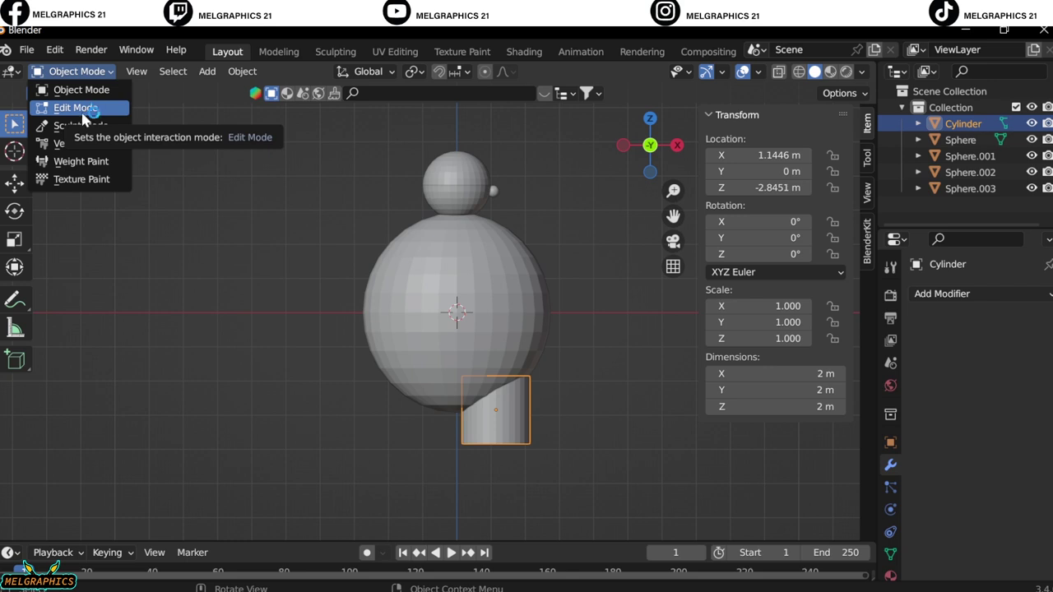
Step: Add a loop cut around the cylinder leg and extrude its bottom face
left_click(85, 116)
left_click(496, 410)
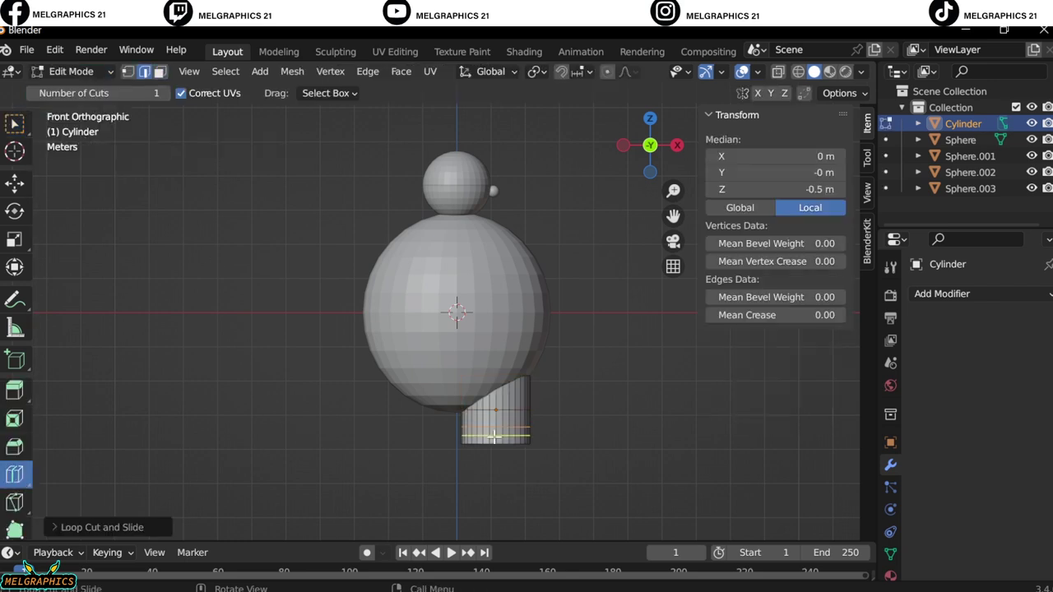
left_click(25, 128)
middle_click_drag(25, 128, 129, 138)
left_click(507, 398)
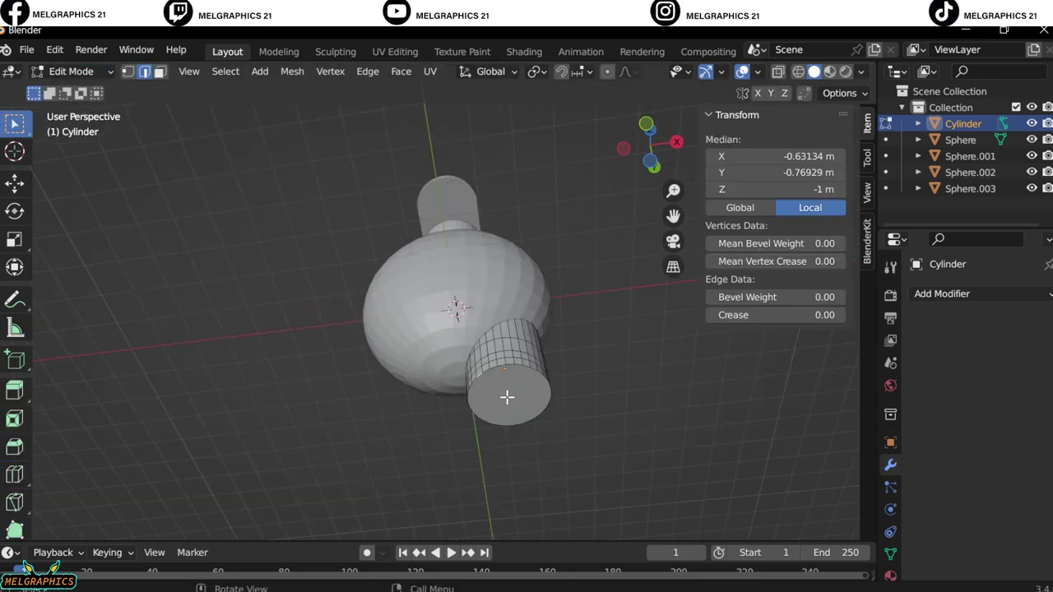
key("KP_1")
key("e")
left_click(491, 425)
key("alt+a")
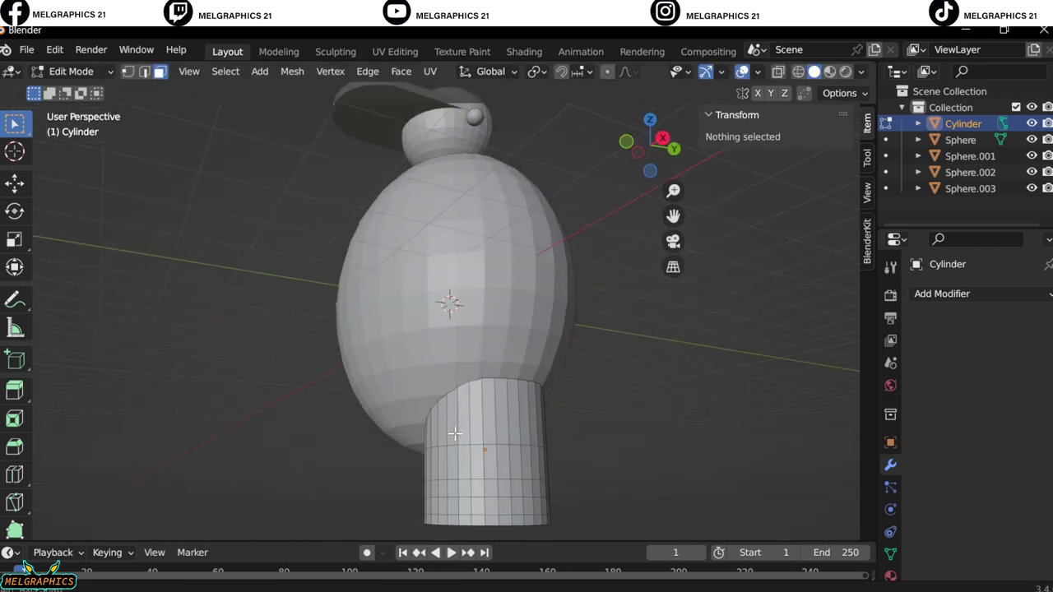
Step: Select the cylinder's bottom edge loop from the front view with see-through display
middle_click_drag(455, 433, 550, 477)
key("KP_1")
scroll(551, 477, "up", 2)
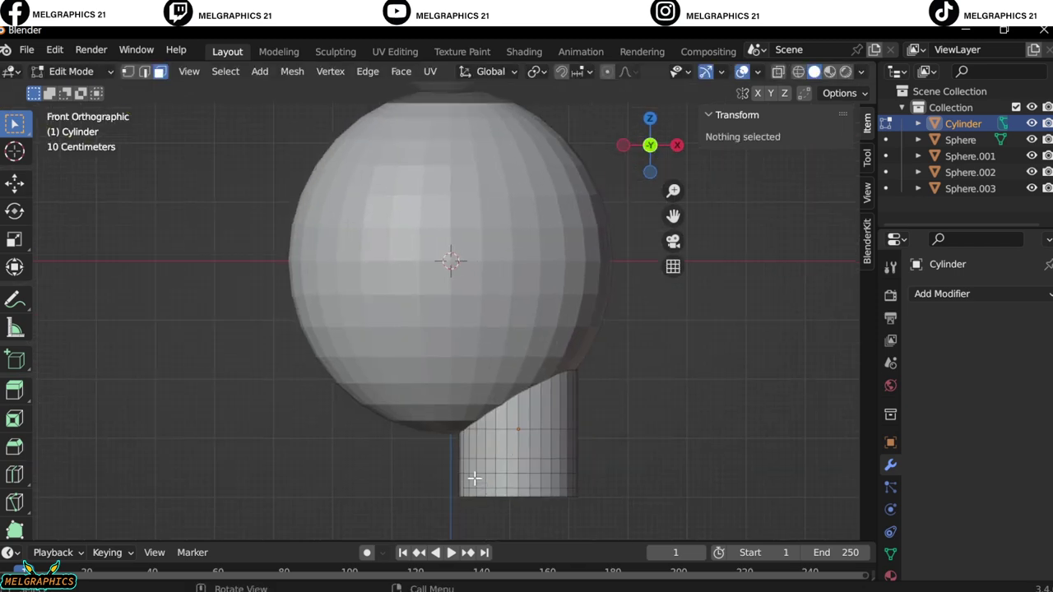
left_click_drag(475, 478, 595, 498)
key("KP_3")
key("KP_1")
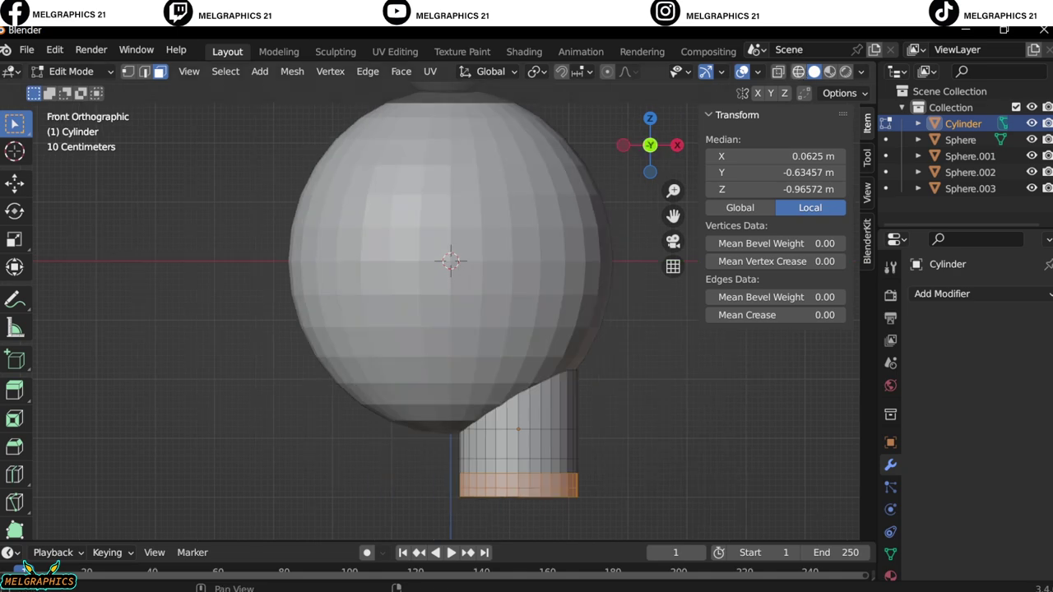
key("shift+z")
left_click_drag(448, 467, 589, 503)
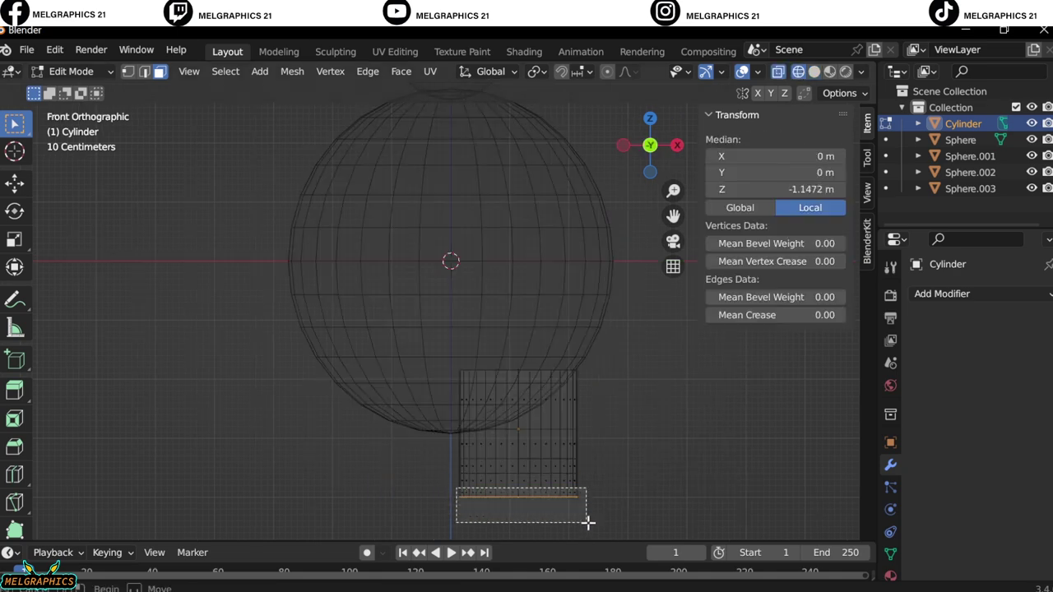
left_click_drag(456, 489, 587, 522)
Step: Extrude the bottom loop so the leg stands 2.15 m tall, back in object mode
key("KP_3")
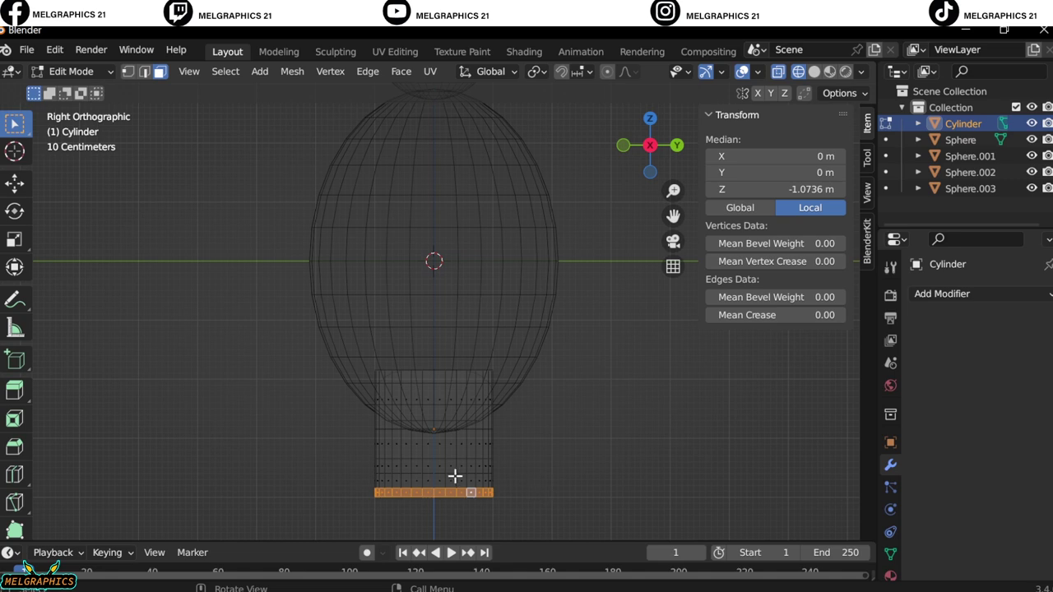
key("ctrl+Tab")
key("e")
key("Escape")
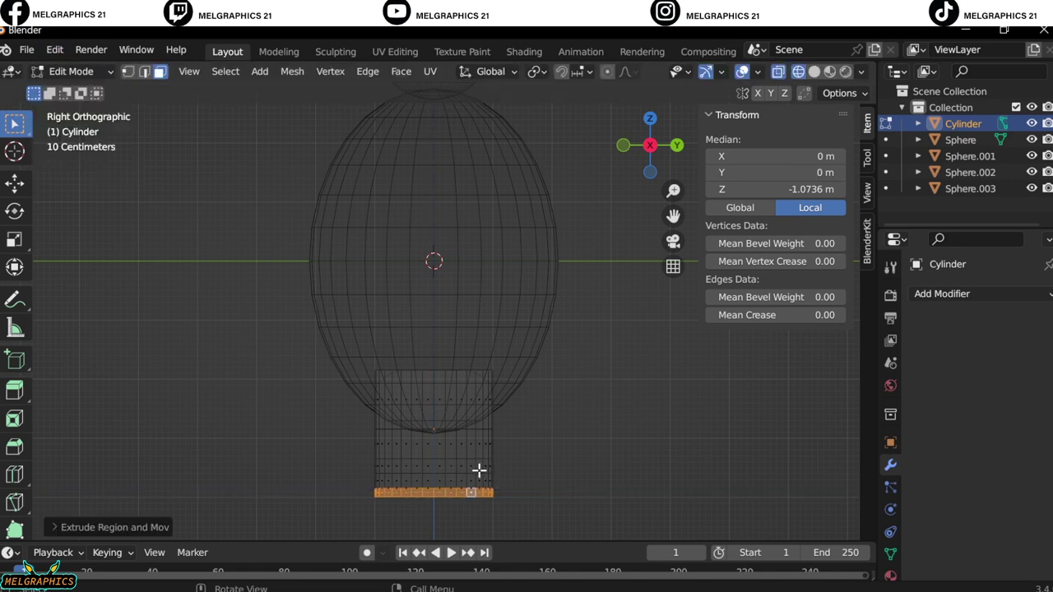
left_click(540, 468)
key("Tab")
key("KP_1")
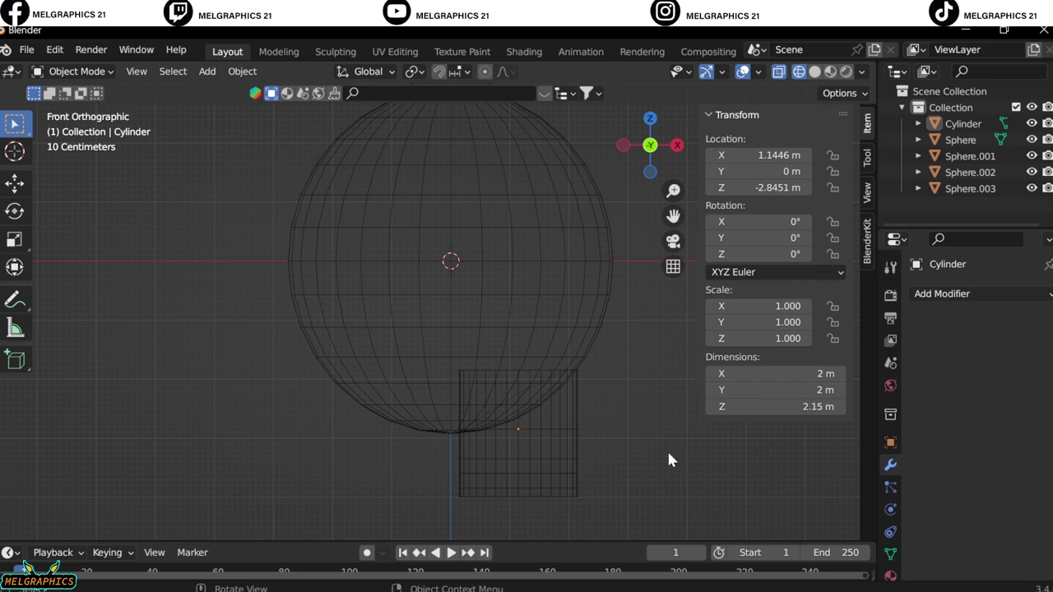
Step: Add a UV sphere and place it under the leg, adjusted along Y
key("shift+z")
key("shift+a")
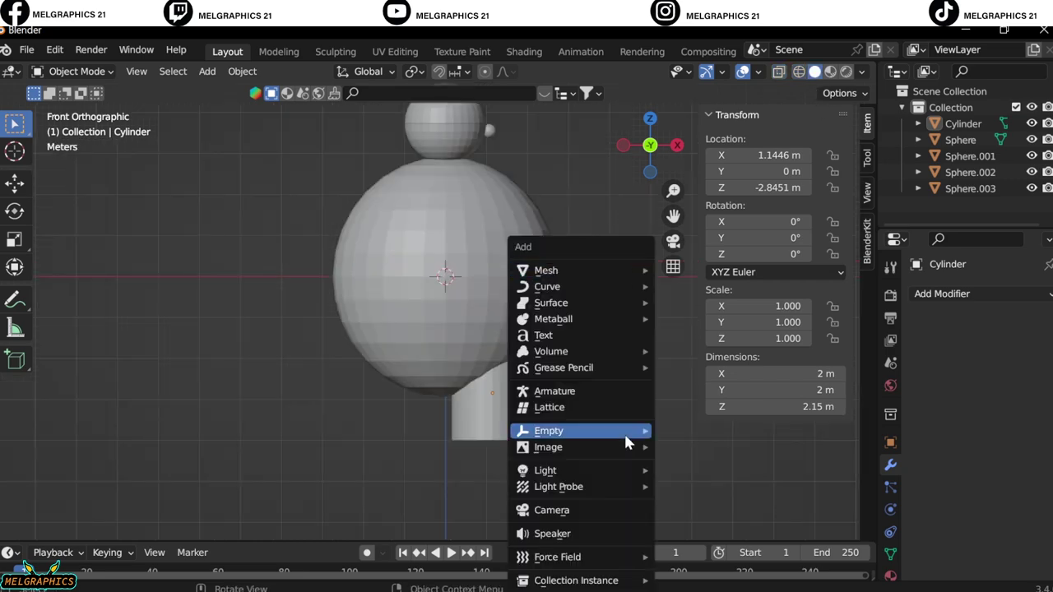
left_click(691, 284)
key("g")
left_click(519, 452)
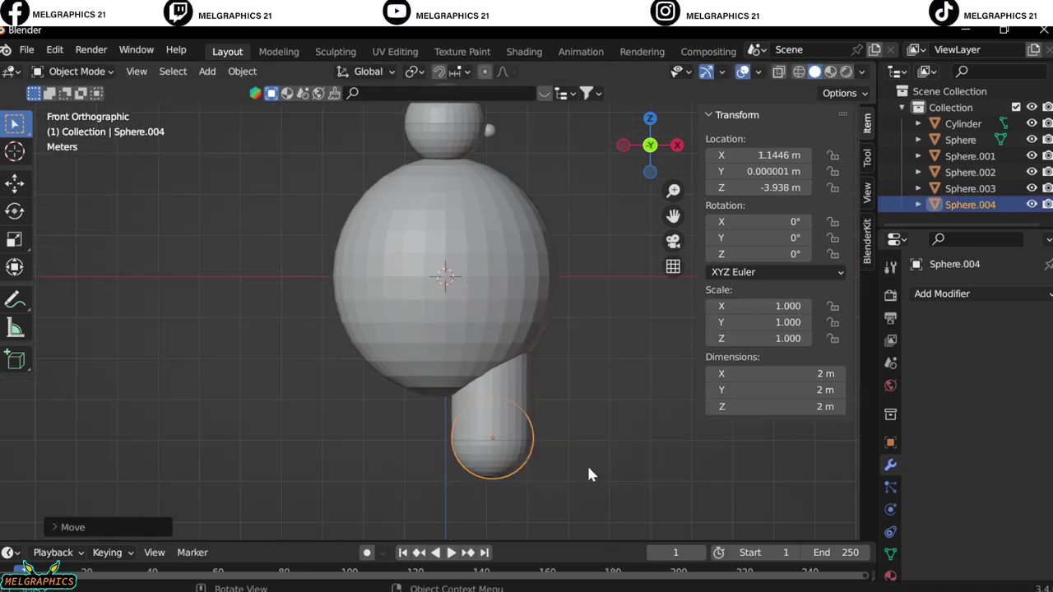
key("KP_3")
key("g")
key("y")
left_click(393, 371)
Step: Try a sculpt brush on the sphere, then enter Edit Mode with nothing selected
left_click(78, 71)
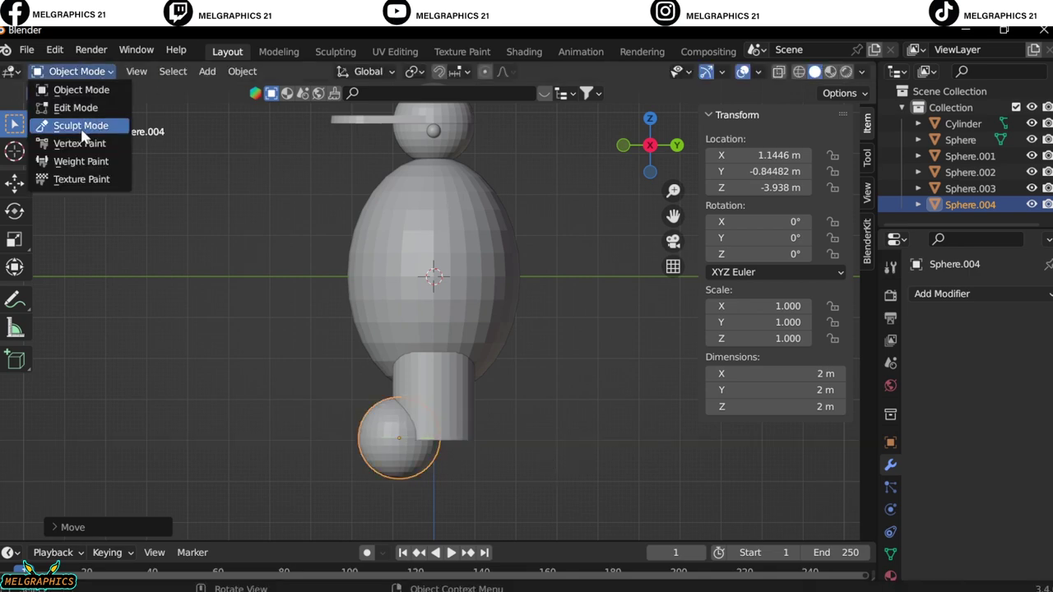
left_click(82, 120)
left_click(15, 417)
scroll(346, 354, "up", 2)
scroll(346, 354, "up", 2)
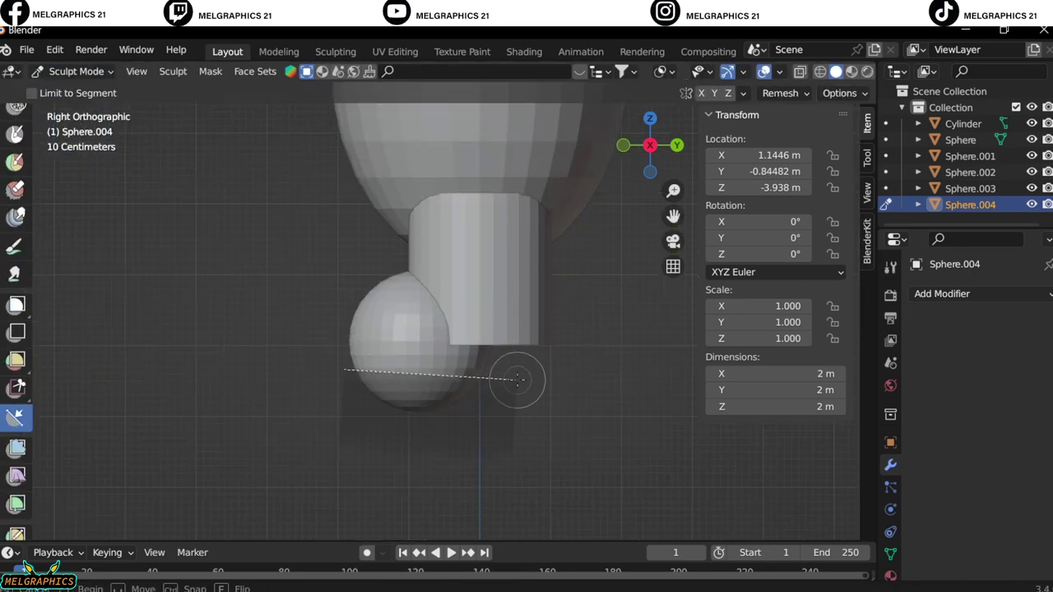
key("Tab")
key("alt+a")
mouse_move(530, 369)
middle_mouse_down()
mouse_move(578, 367)
mouse_move(571, 404)
mouse_move(648, 123)
middle_mouse_up()
left_click(635, 144)
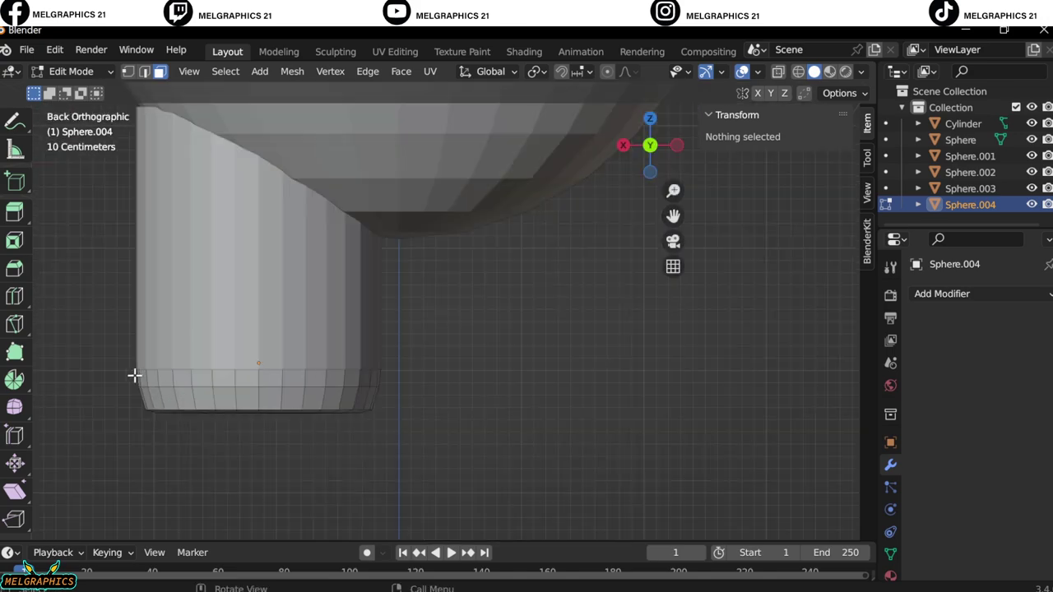
Step: Select the sphere's bottom rim faces and check them from the side view
left_click_drag(134, 375, 386, 425)
mouse_move(386, 425)
middle_mouse_down()
mouse_move(533, 357)
mouse_move(518, 407)
middle_mouse_up()
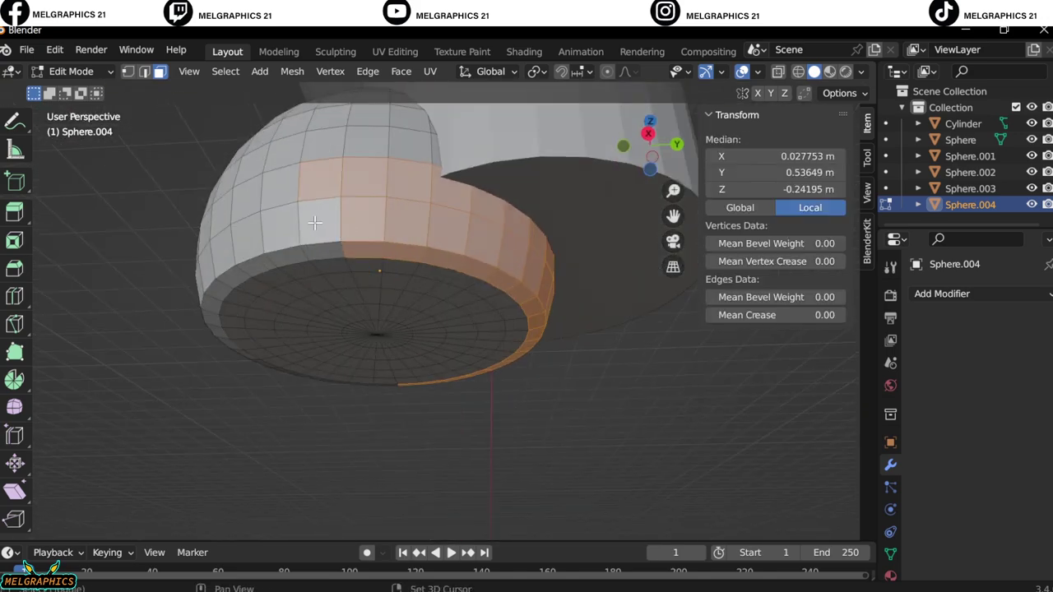
middle_click_drag(315, 222, 496, 383)
key("KP_3")
key("g")
key("y")
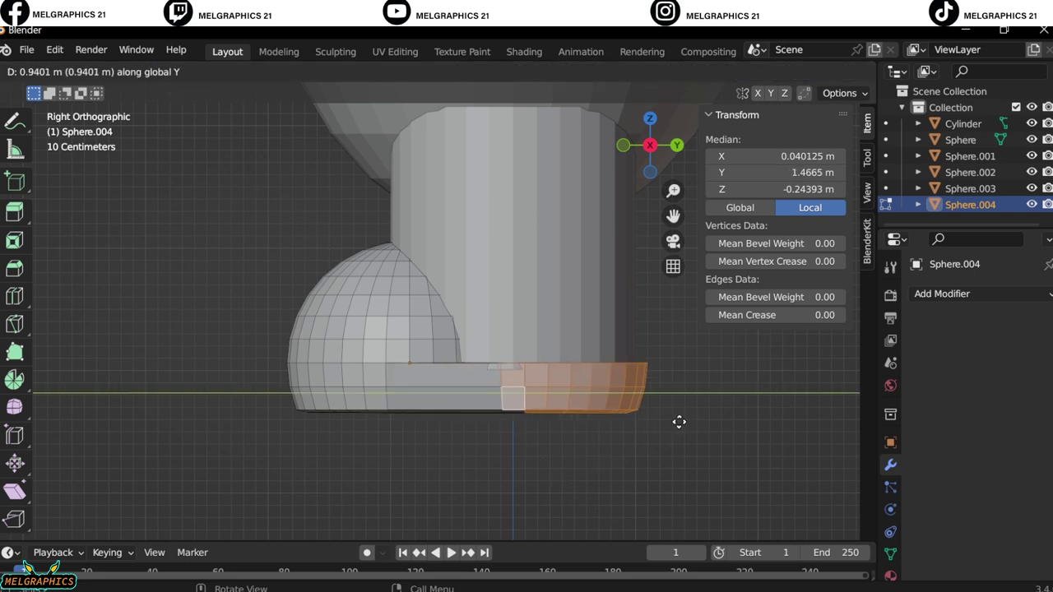
right_click(678, 422)
left_click(74, 72)
left_click(74, 87)
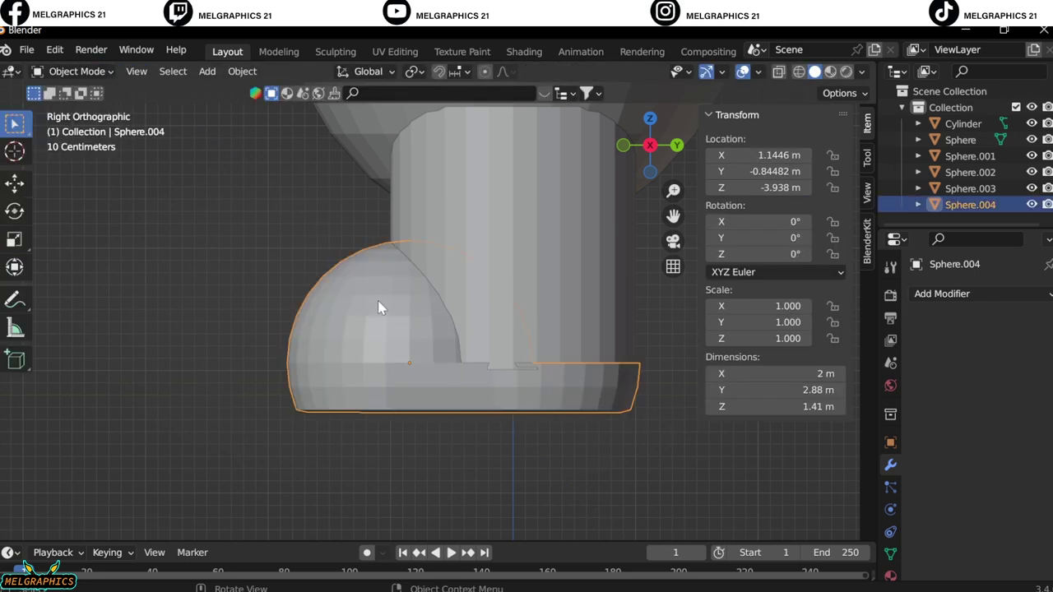
Step: Extrude the rim along Y into a stretched sole and slide the shoe along Y
key("Tab")
key("e")
key("y")
left_click(625, 310)
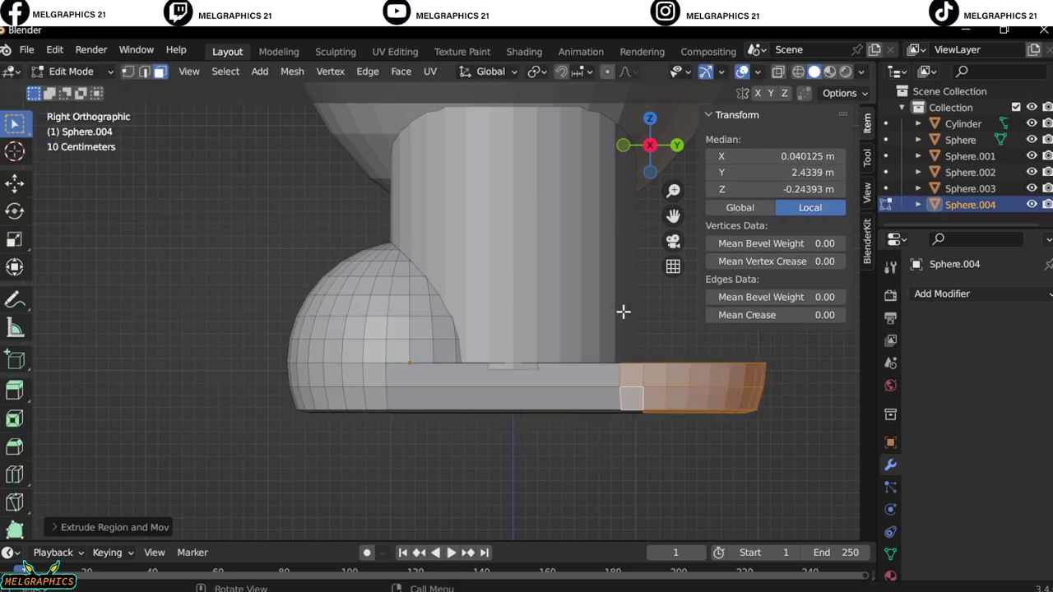
key("Tab")
key("g")
key("y")
left_click(343, 322)
Step: Briefly enter Sculpt Mode on the shoe, then return to object mode
left_click(76, 72)
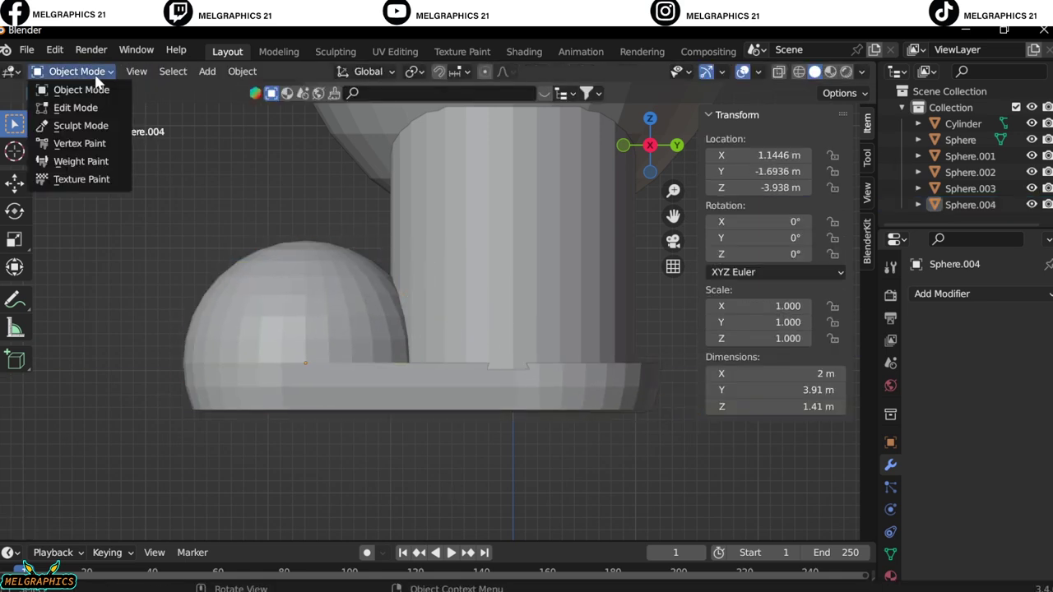
left_click(85, 84)
left_click(85, 74)
left_click(78, 117)
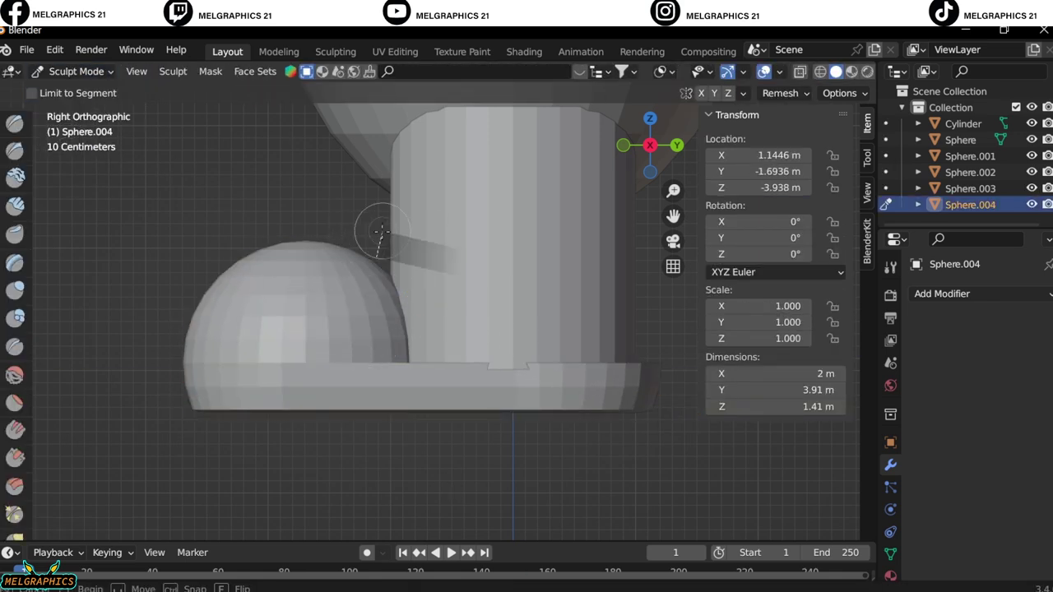
scroll(416, 298, "down", 2)
key("ctrl+Tab")
mouse_move(618, 480)
middle_mouse_down()
mouse_move(496, 296)
mouse_move(312, 282)
mouse_move(664, 290)
mouse_move(412, 288)
middle_mouse_up()
Step: Hide the leg and select the shoe sphere's upper front quarter in wireframe Edit Mode
left_click(440, 354)
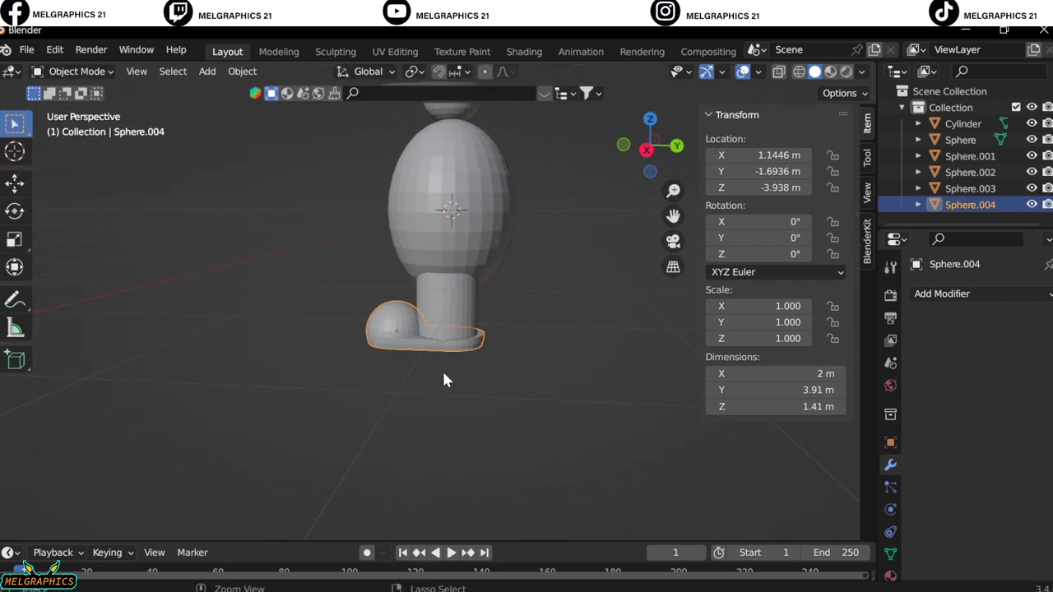
key("Tab")
scroll(442, 369, "up", 4)
scroll(442, 369, "up", 2)
left_click(1032, 123)
key("KP_3")
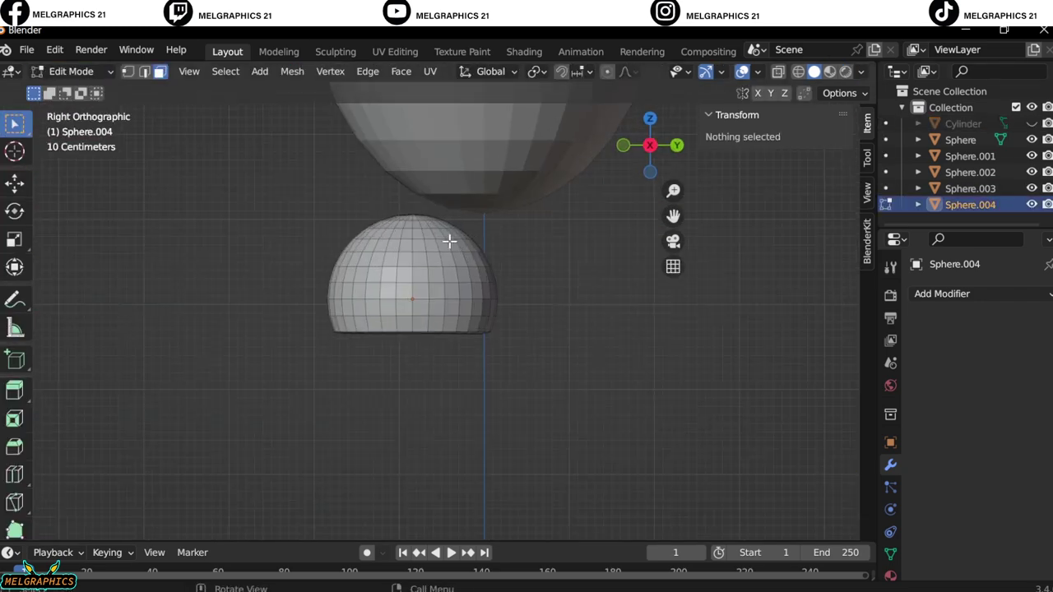
scroll(449, 172, "up", 2)
key("alt+z")
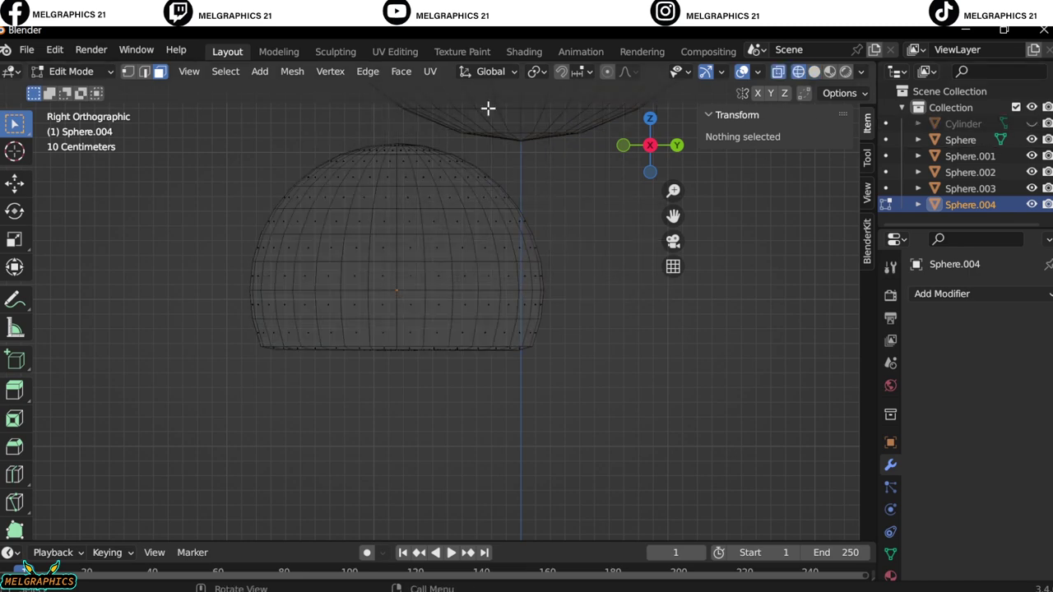
left_click_drag(447, 146, 560, 288)
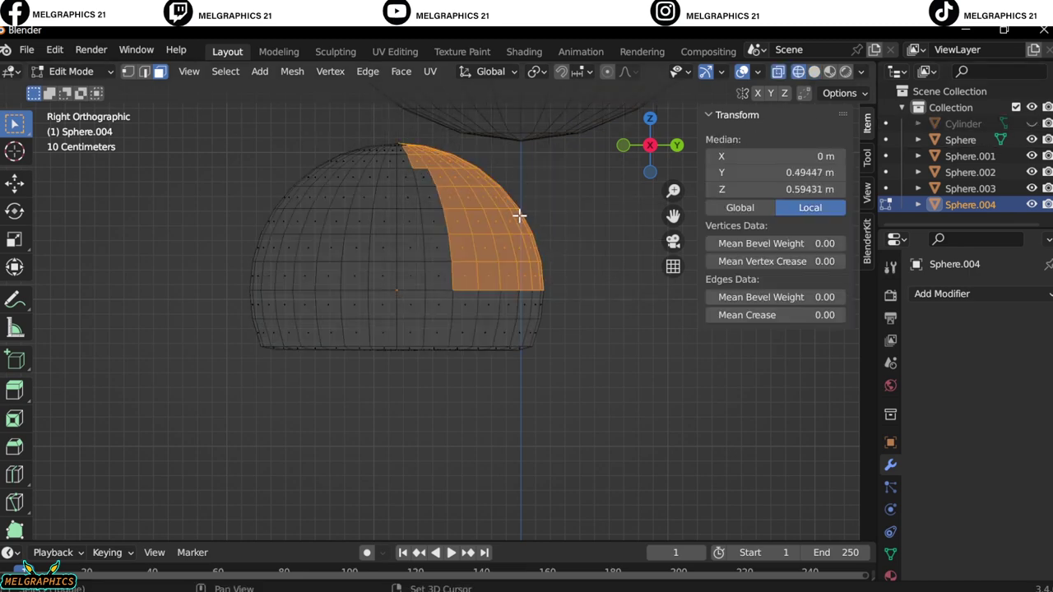
middle_click_drag(427, 201, 493, 293)
Step: Hide the other spheres and delete the selected upper front quarter, leaving a low toe
key("KP_1")
mouse_move(576, 376)
middle_mouse_down()
mouse_move(414, 416)
mouse_move(676, 449)
mouse_move(541, 160)
mouse_move(485, 376)
mouse_move(543, 498)
mouse_move(525, 384)
mouse_move(943, 165)
middle_mouse_up()
key("shift+z")
mouse_move(1031, 172)
left_mouse_down()
mouse_move(1032, 188)
mouse_move(1031, 140)
left_mouse_up()
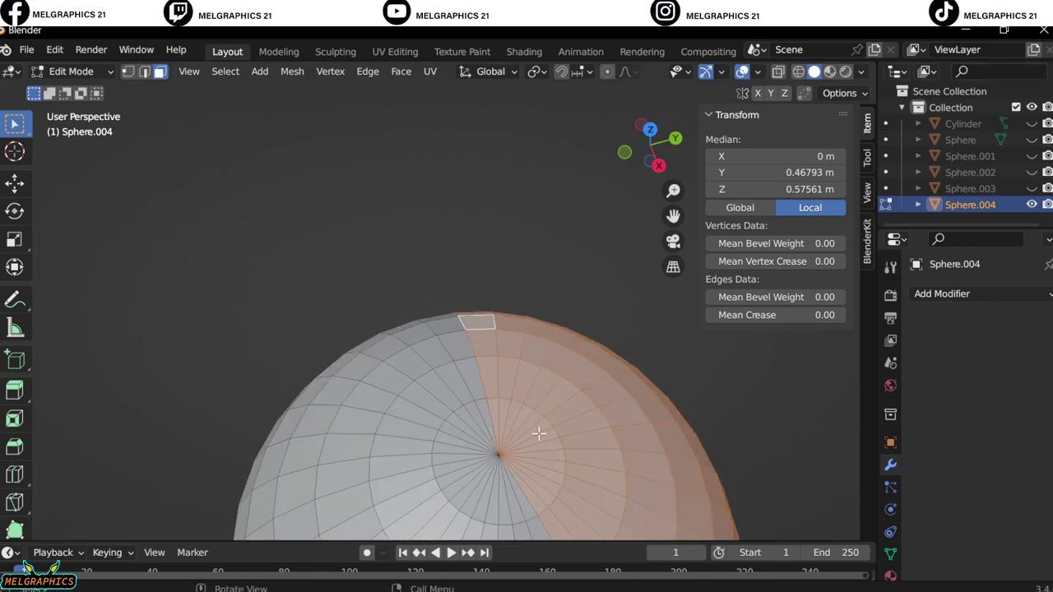
key("Delete")
middle_click_drag(488, 423, 440, 262)
scroll(440, 262, "down", 3)
key("KP_3")
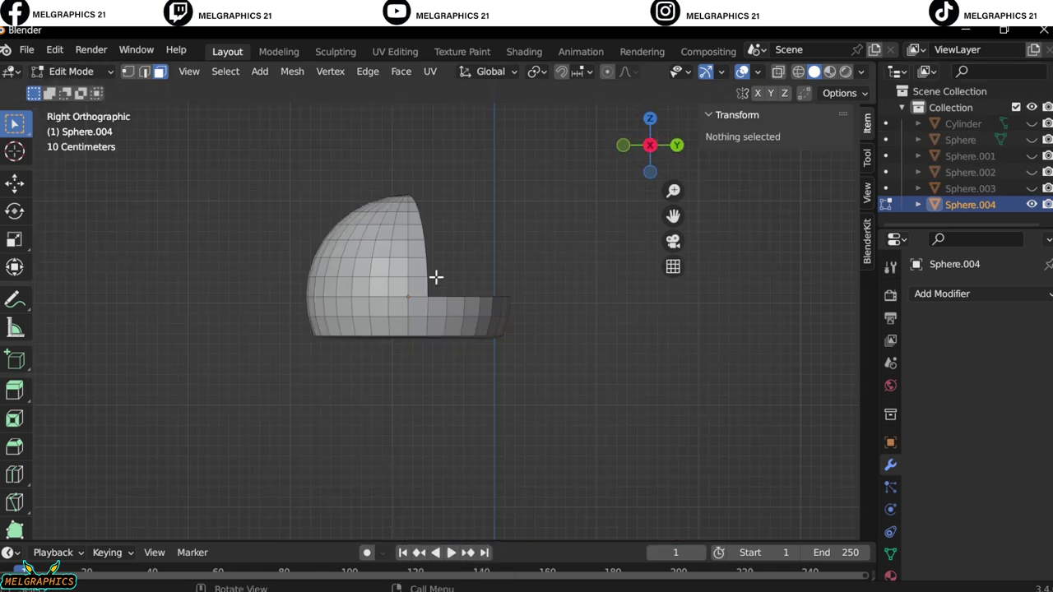
Step: Unhide the body and leg, then extrude the bottom ring along Y into a sole
key("l")
key("shift+z")
left_click(1032, 188)
left_click_drag(1032, 124, 1031, 139)
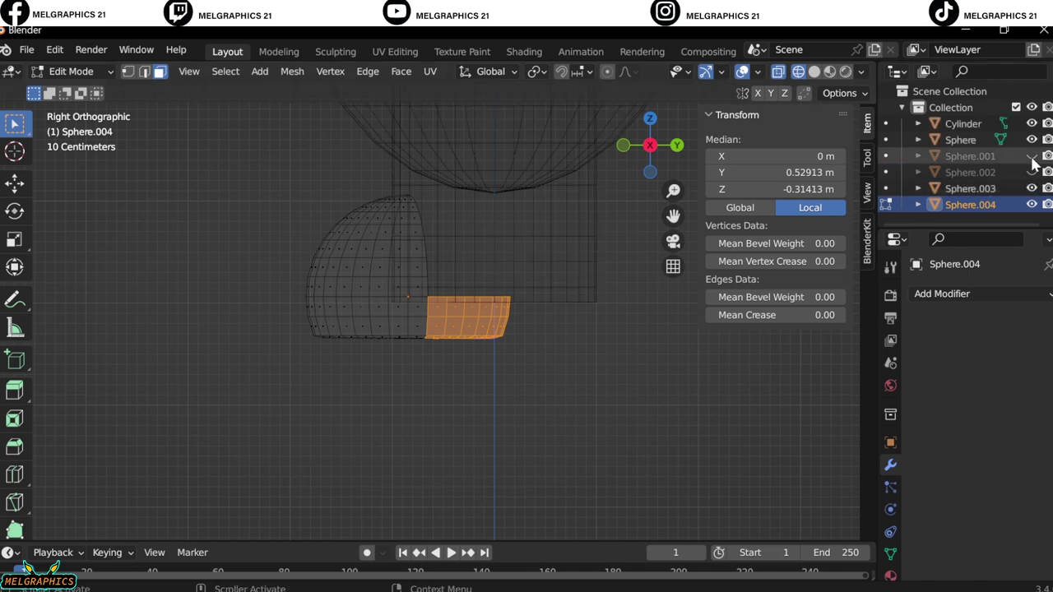
key("e")
key("y")
left_click(555, 338)
Step: Return to object mode and slide the shoe along Y under the leg
key("Tab")
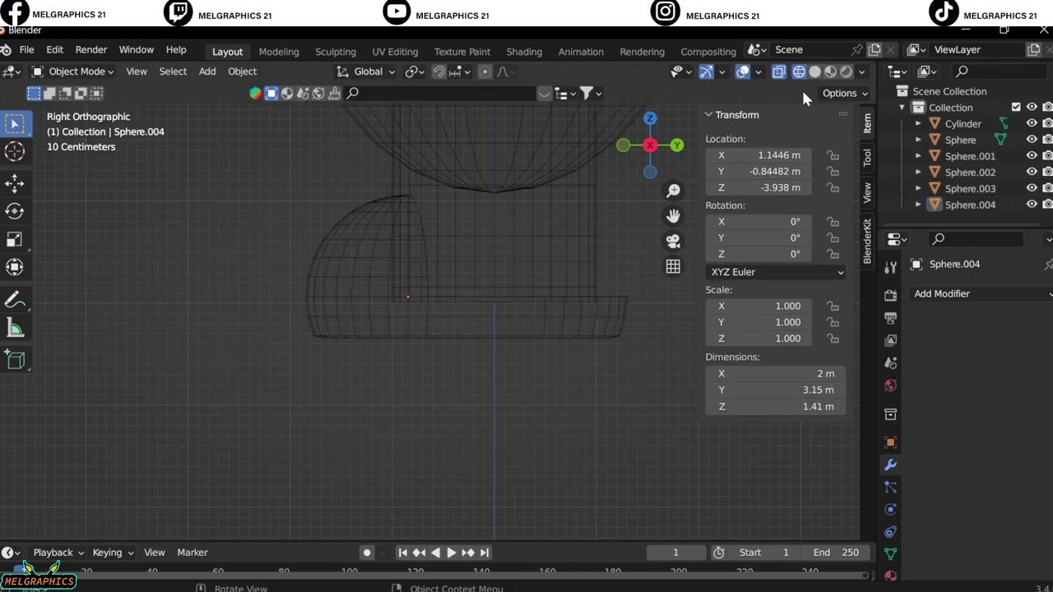
key("shift+z")
key("g")
key("y")
left_click(502, 376)
Step: Move the shoe vertically to sit under the leg
key("g")
key("z")
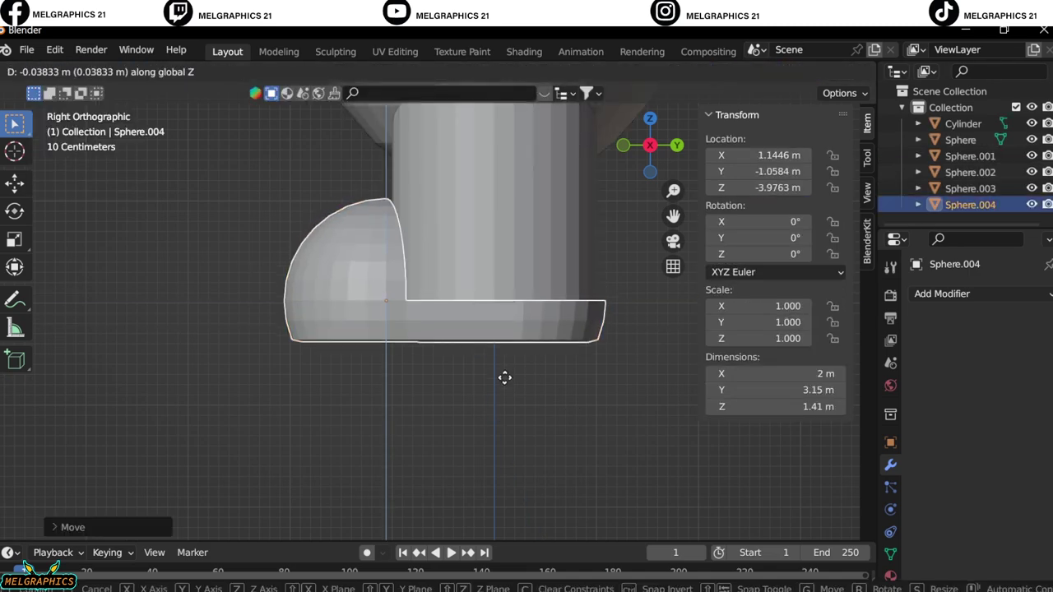
left_click(503, 376)
mouse_move(503, 376)
middle_mouse_down()
mouse_move(344, 367)
mouse_move(304, 331)
middle_mouse_up()
Step: Add an edge loop around the leg cylinder in Edit Mode
left_click(423, 215)
left_click(74, 71)
left_click(73, 107)
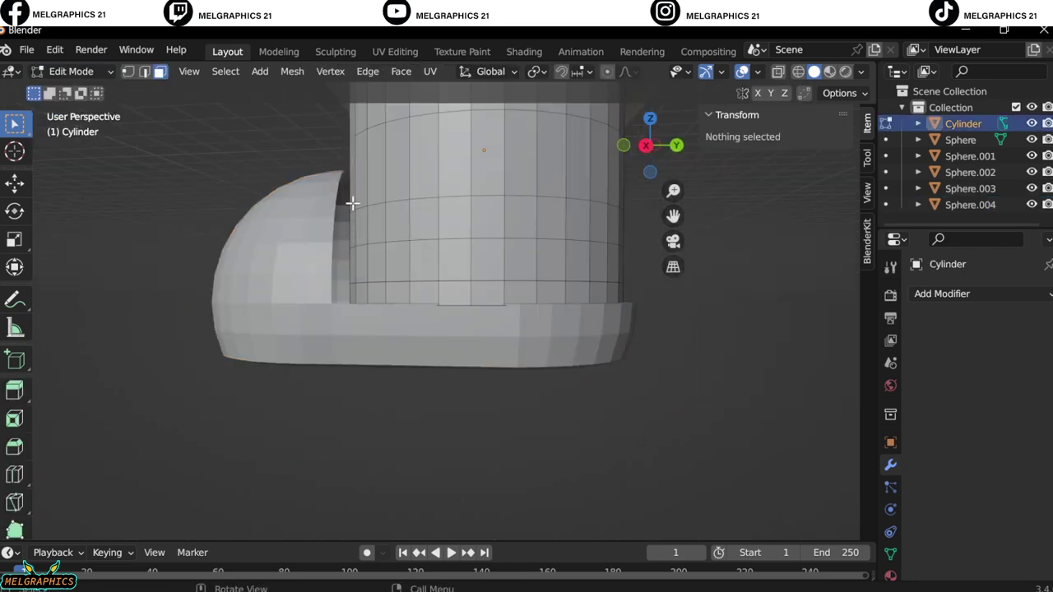
key("ctrl+r")
key("KP_3")
left_click(426, 223)
left_click(419, 247)
key("g")
key("g")
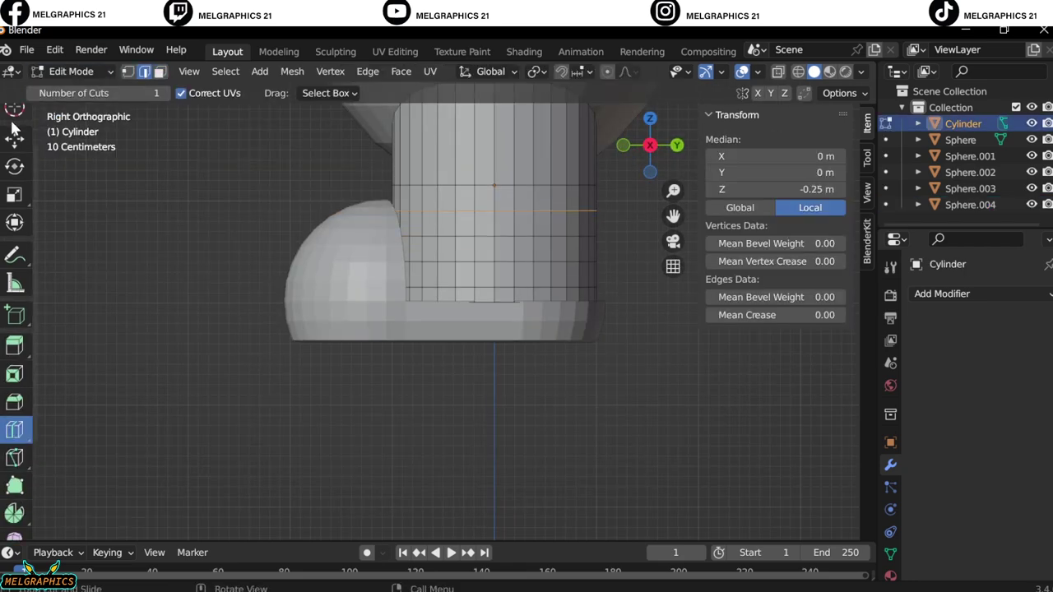
scroll(15, 129, "up", 2)
Step: Select the leg's lower front faces and extrude them forward into the shoe
left_click(14, 123)
scroll(388, 202, "up", 3)
key("alt+z")
key("3")
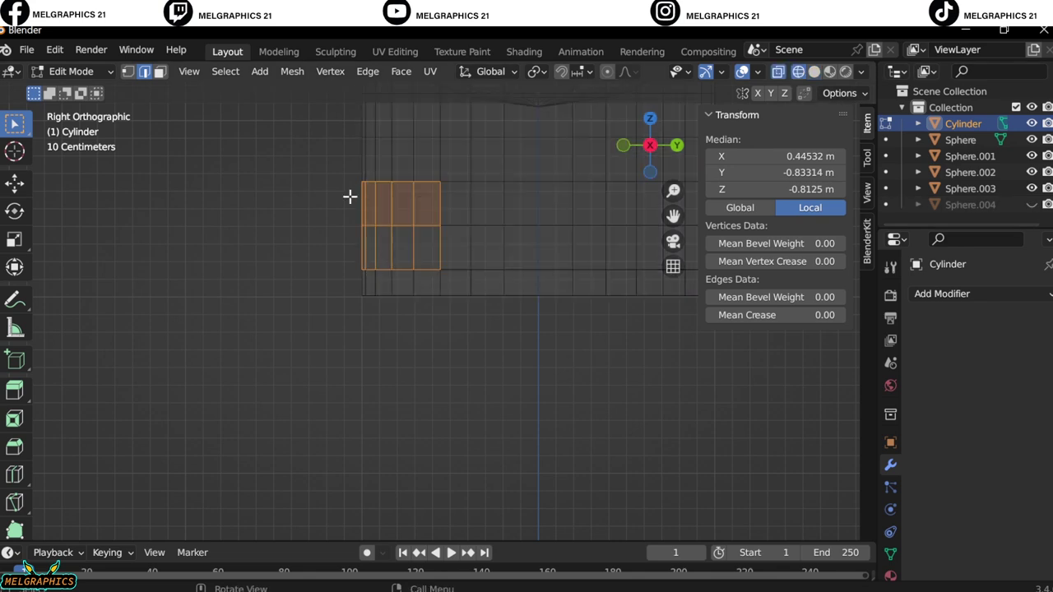
key("alt+a")
left_click_drag(352, 141, 497, 319)
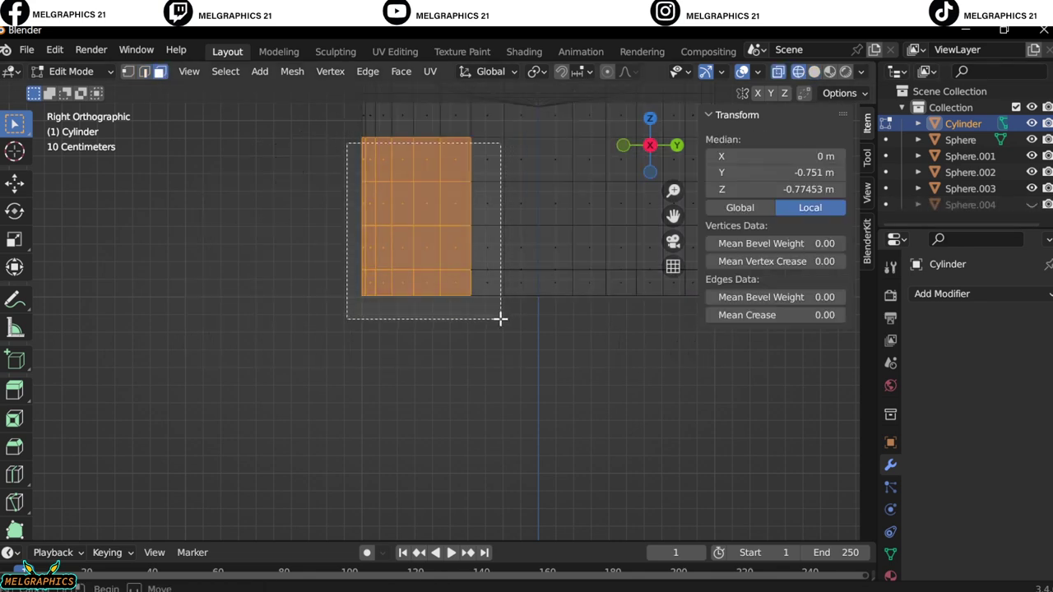
key("e")
left_click(468, 321)
key("Tab")
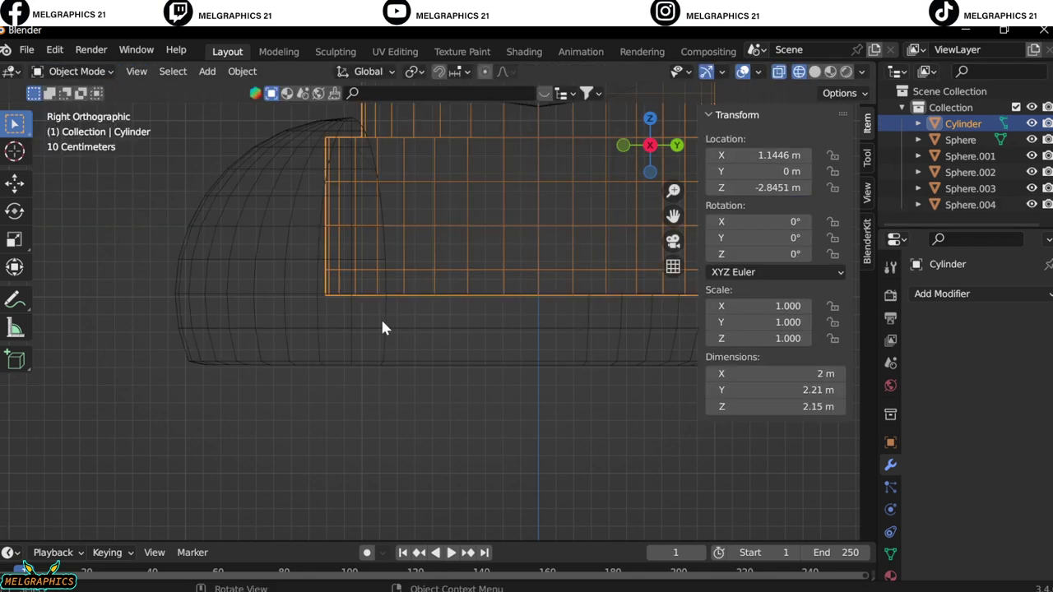
key("alt+z")
Step: Scale the leg cylinder down to 0.876
key("KP_7")
mouse_move(493, 351)
middle_mouse_down()
mouse_move(536, 395)
mouse_move(599, 400)
mouse_move(573, 221)
middle_mouse_up()
left_click(599, 399)
left_click(574, 221)
key("s")
left_click(656, 363)
Step: Raise the shoe in the side view to meet the smaller leg
middle_click_drag(655, 363, 559, 343)
key("KP_3")
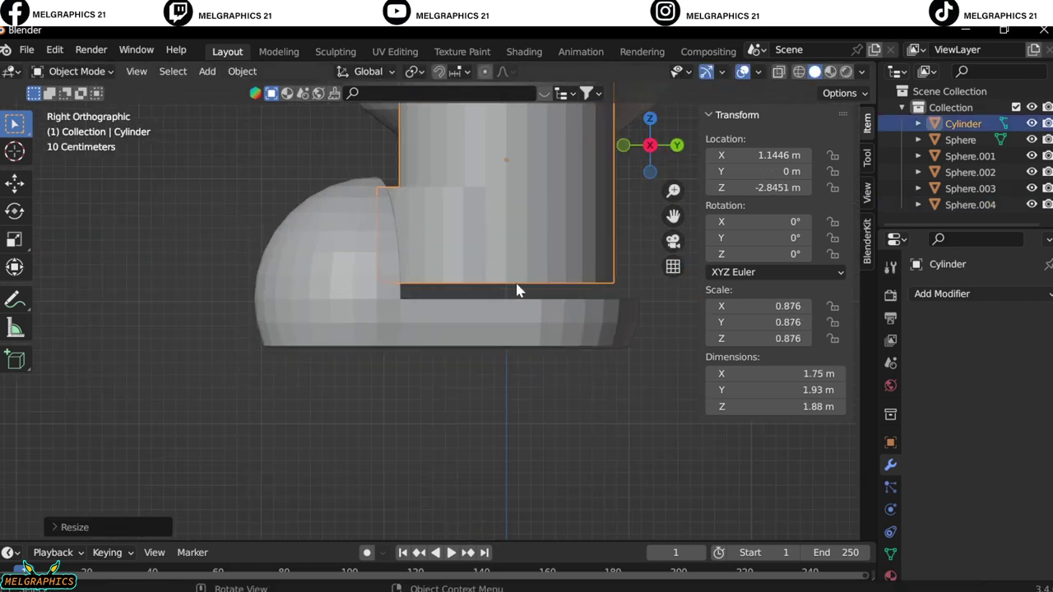
left_click(508, 309)
key("g")
left_click(510, 277)
Step: Select the body sphere and switch it into Edit Mode
middle_click_drag(511, 277, 587, 368)
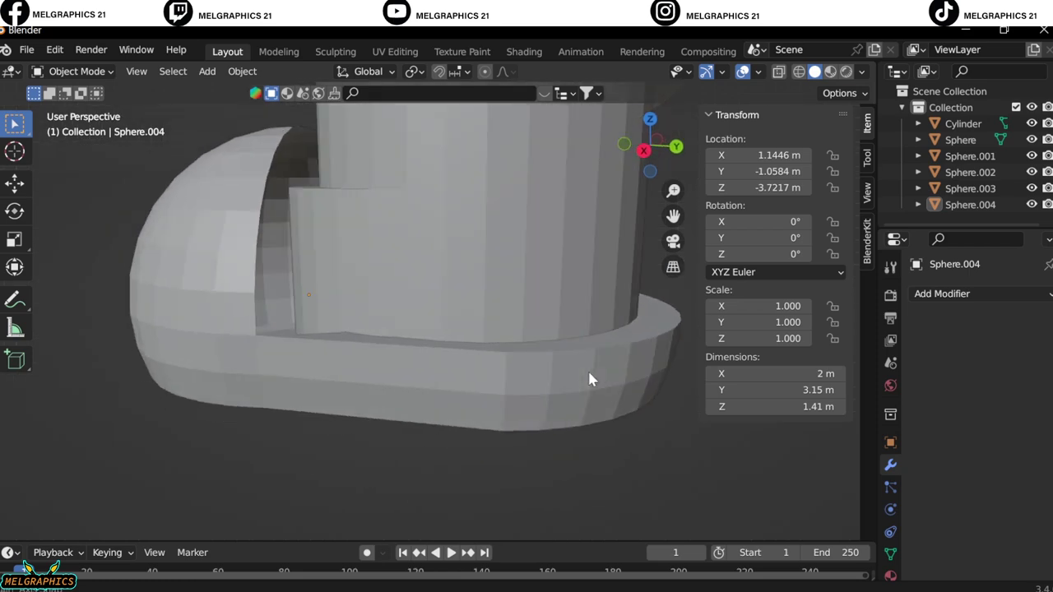
key("KP_3")
key("alt+a")
middle_click_drag(549, 299, 511, 388)
key("KP_1")
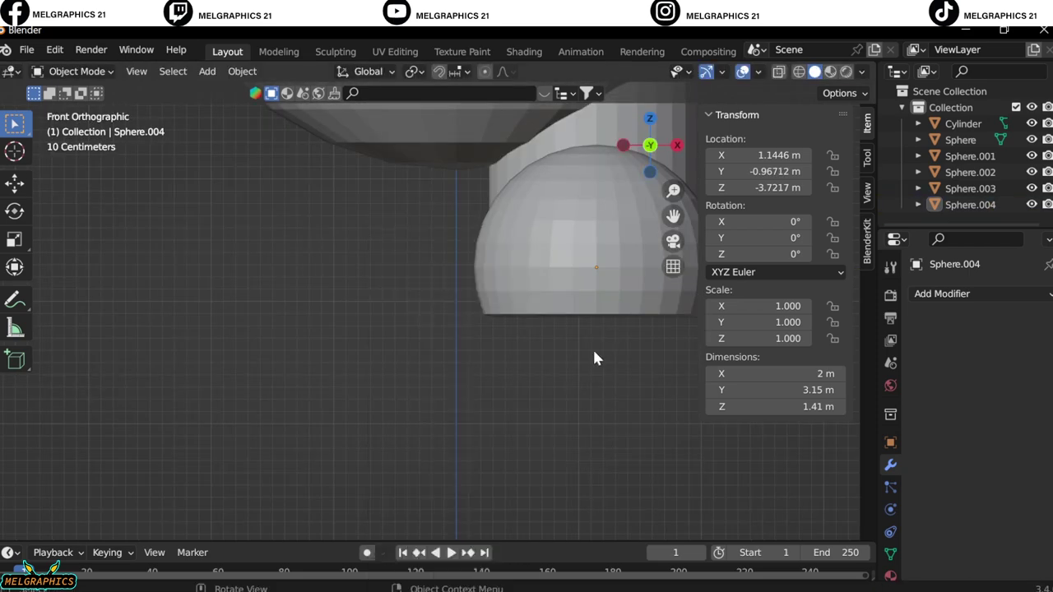
key("Home")
scroll(575, 360, "up", 3)
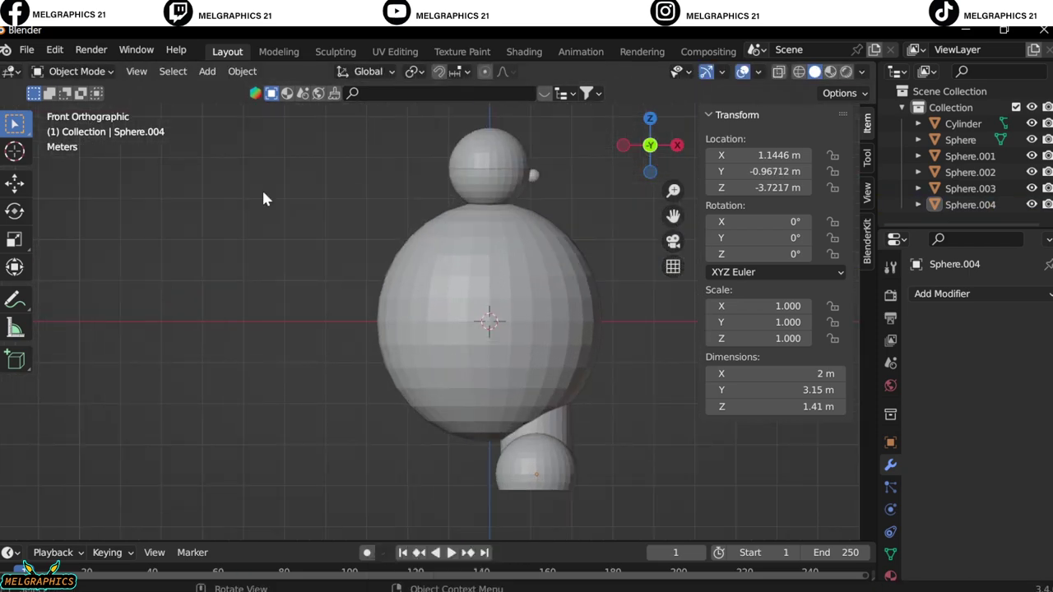
left_click(505, 340)
left_click(106, 71)
left_click(70, 106)
Step: Add an edge loop near the bottom of the body sphere
scroll(528, 378, "up", 3)
left_click_drag(673, 215, 634, 199)
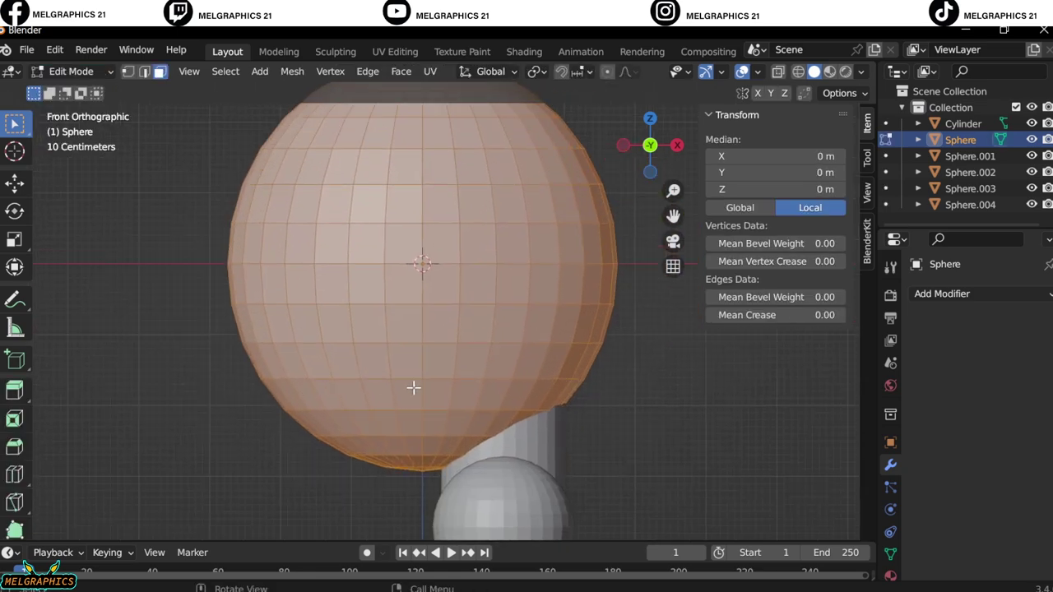
left_click(423, 361)
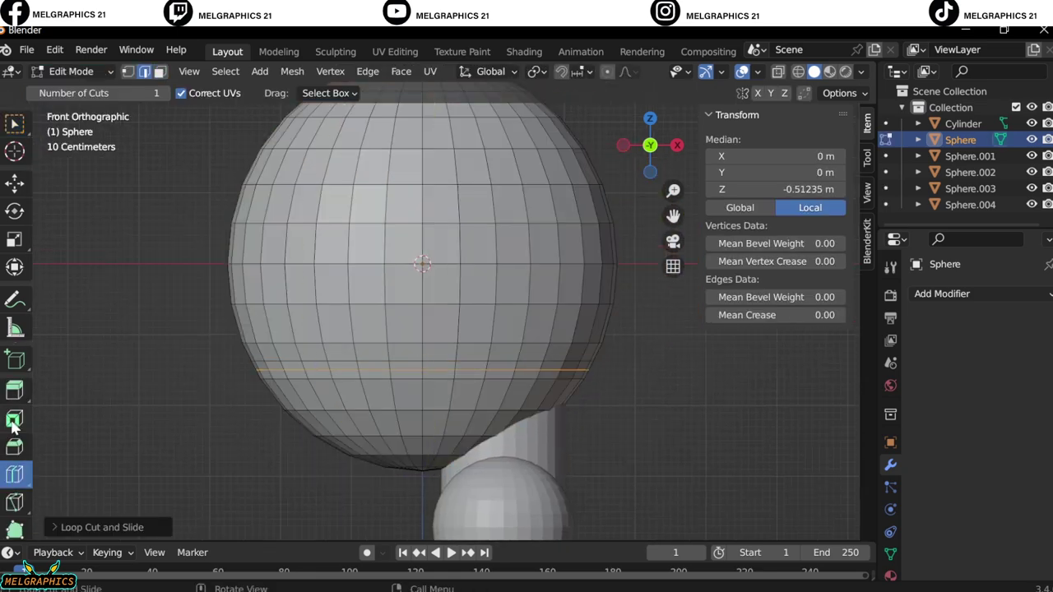
scroll(423, 392, "up", 2)
scroll(329, 411, "up", 2)
Step: Move the first vertices of the new loop to start curving it
left_click(115, 420)
key("e")
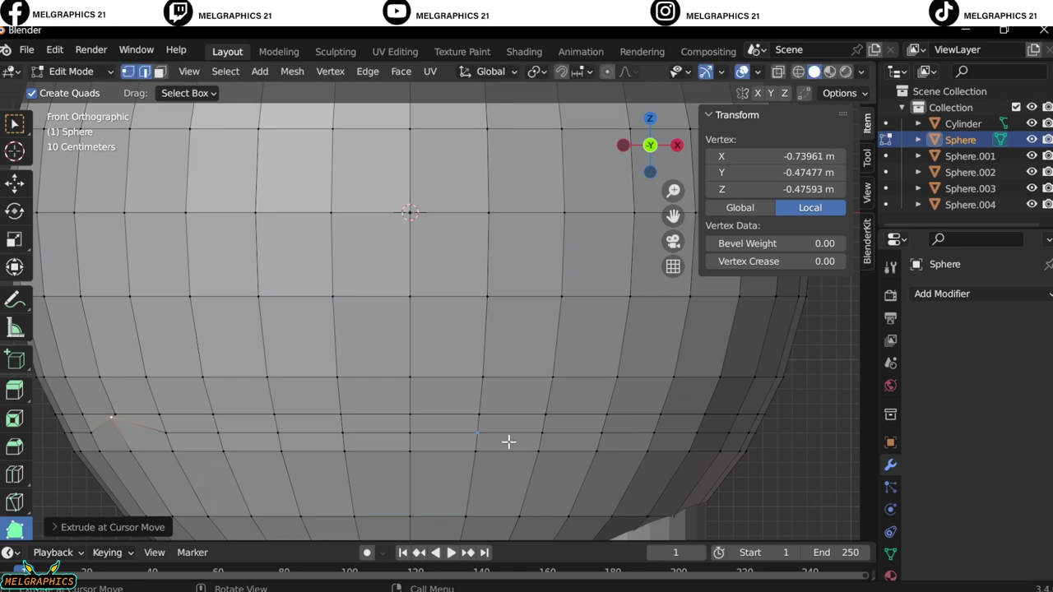
middle_click_drag(404, 420, 536, 437)
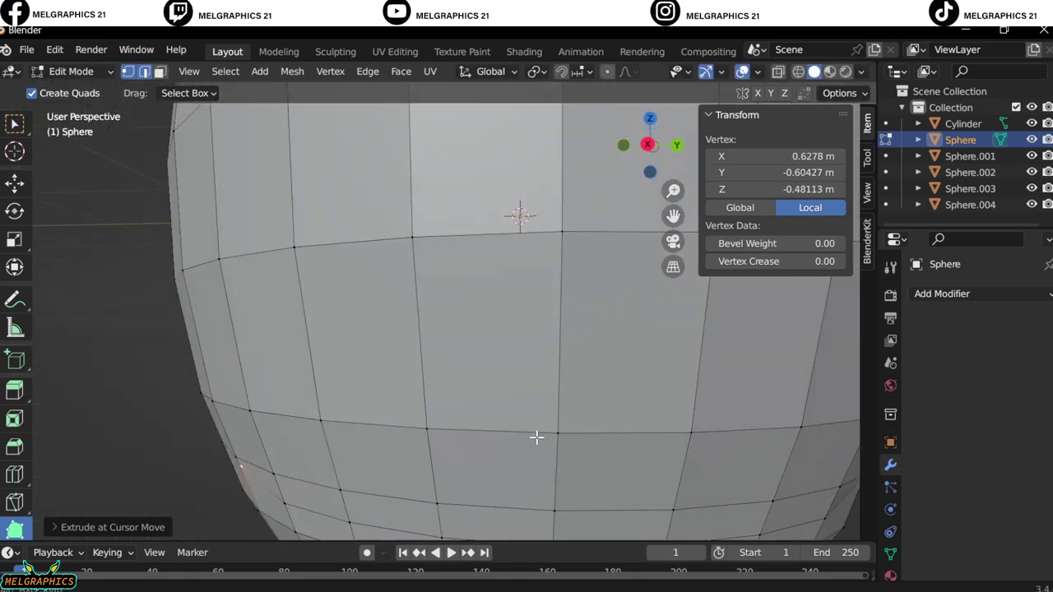
key("KP_1")
left_click(410, 432)
key("g")
left_click(542, 439)
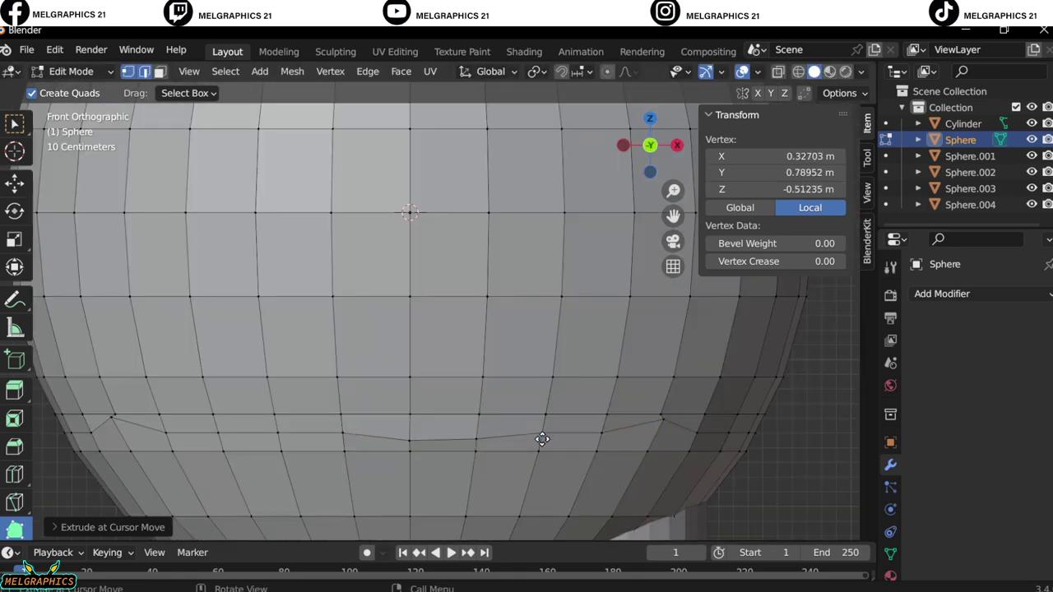
Step: Lower the remaining loop vertices into a gentle downward curve, then return to Object Mode
left_click(277, 433)
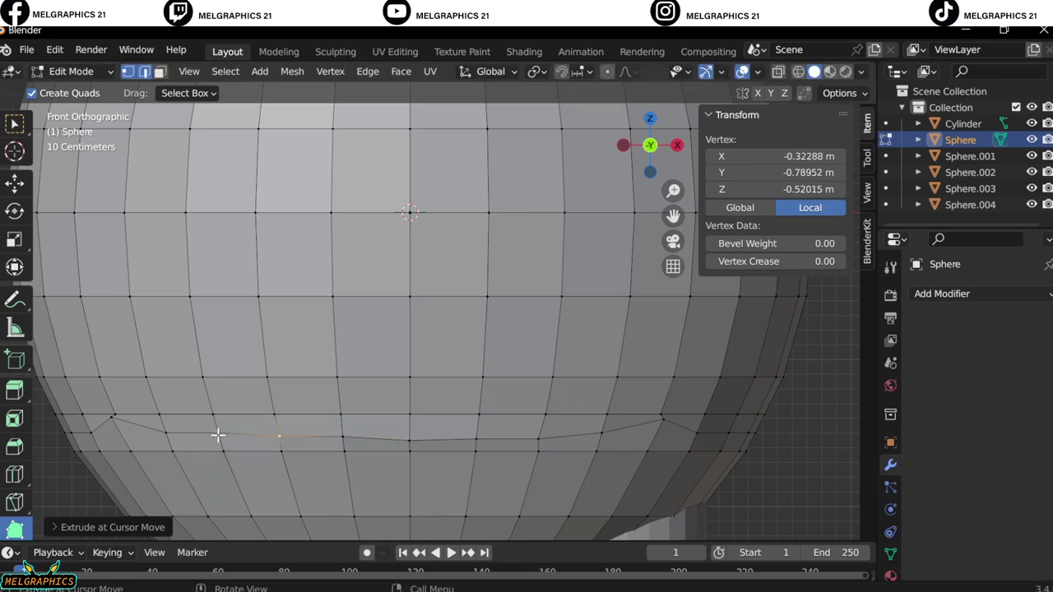
key("g")
left_click(658, 423)
left_click(113, 423)
key("g")
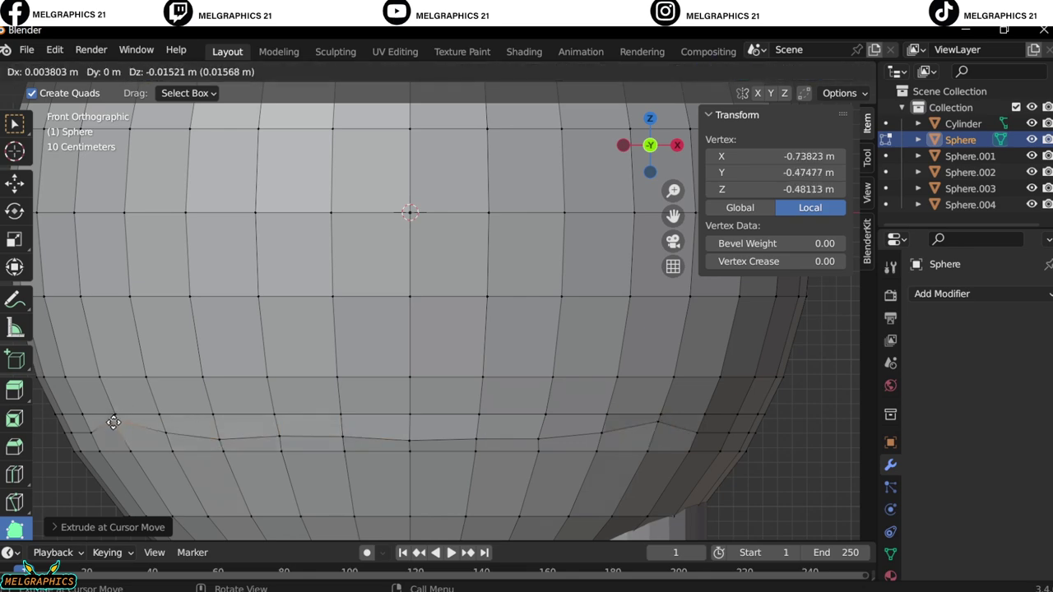
key("Tab")
scroll(710, 469, "down", 5)
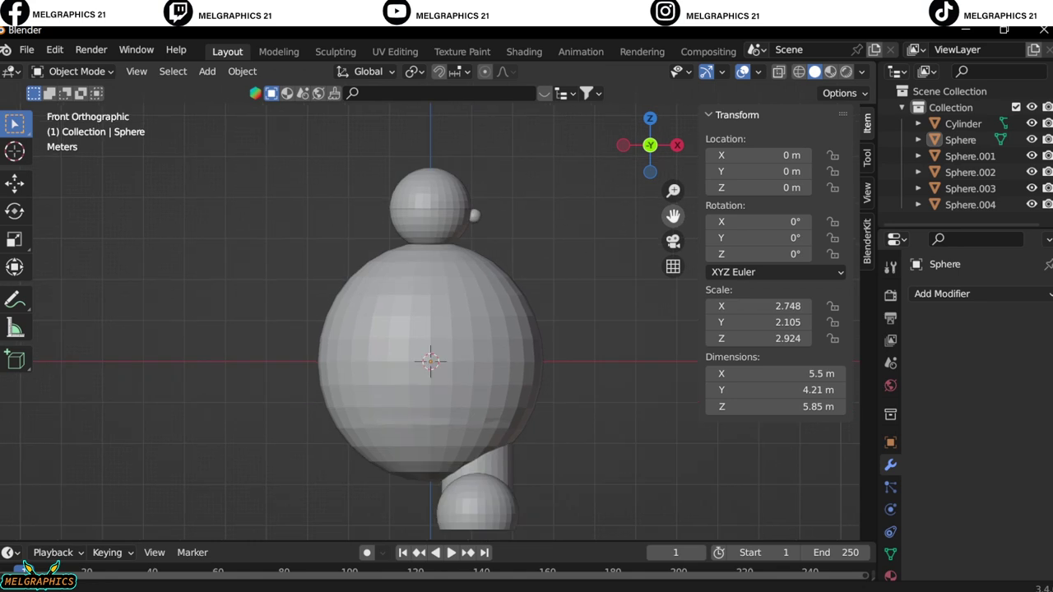
Step: Add a UV sphere, placing it beside the body and scaling it down
left_click(74, 71)
left_click(207, 70)
left_click(395, 148)
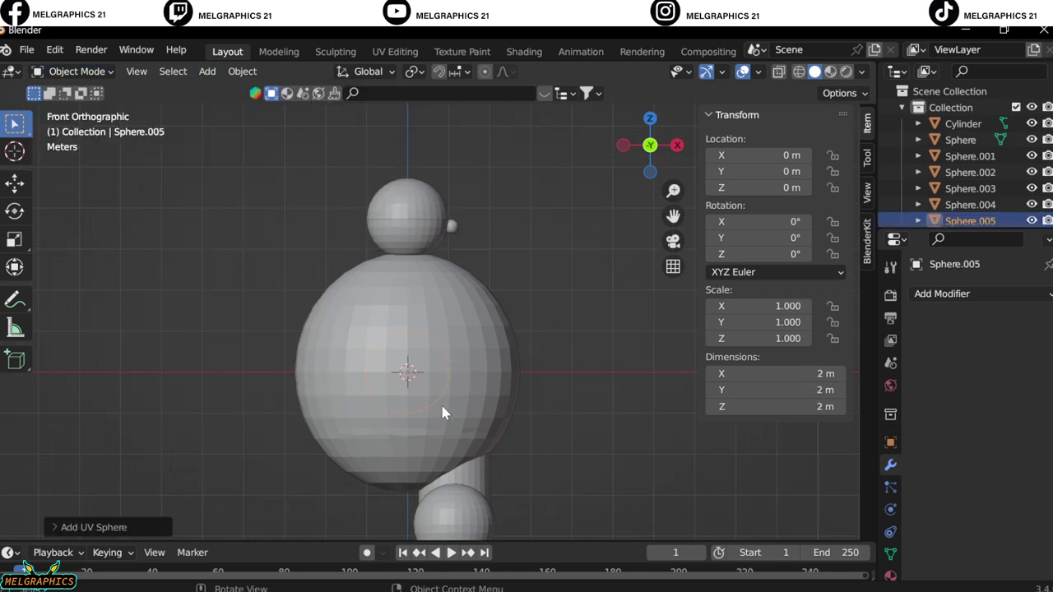
key("g")
left_click(547, 366)
key("s")
left_click(526, 333)
Step: Sculpt the new sphere into a long arm, about 1.55 × 1.44 × 3.87 m, with Snake Hook
left_click(78, 71)
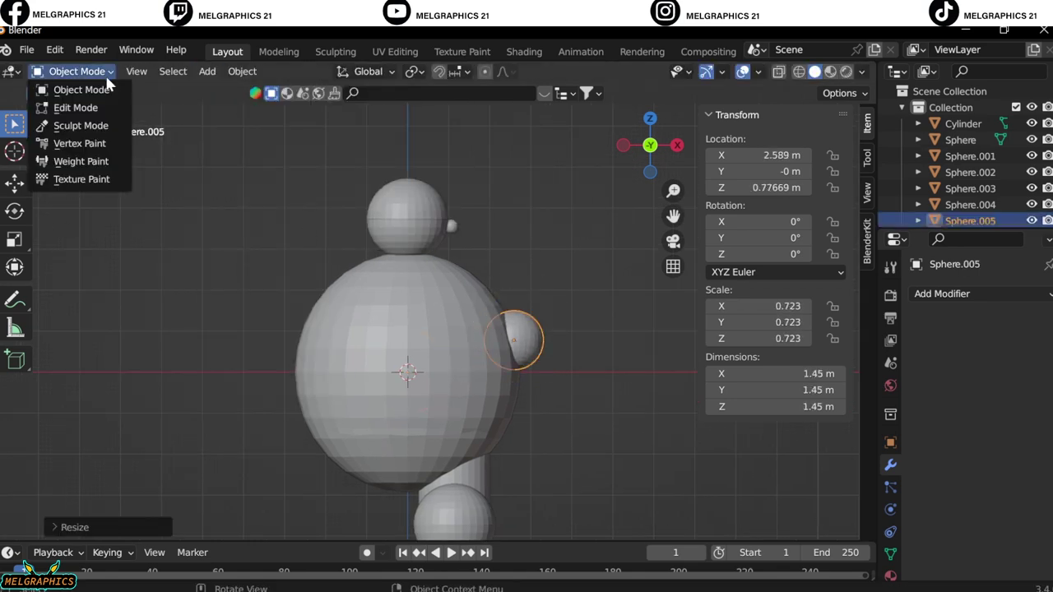
left_click(88, 124)
scroll(17, 315, "down", 5)
left_click(15, 351)
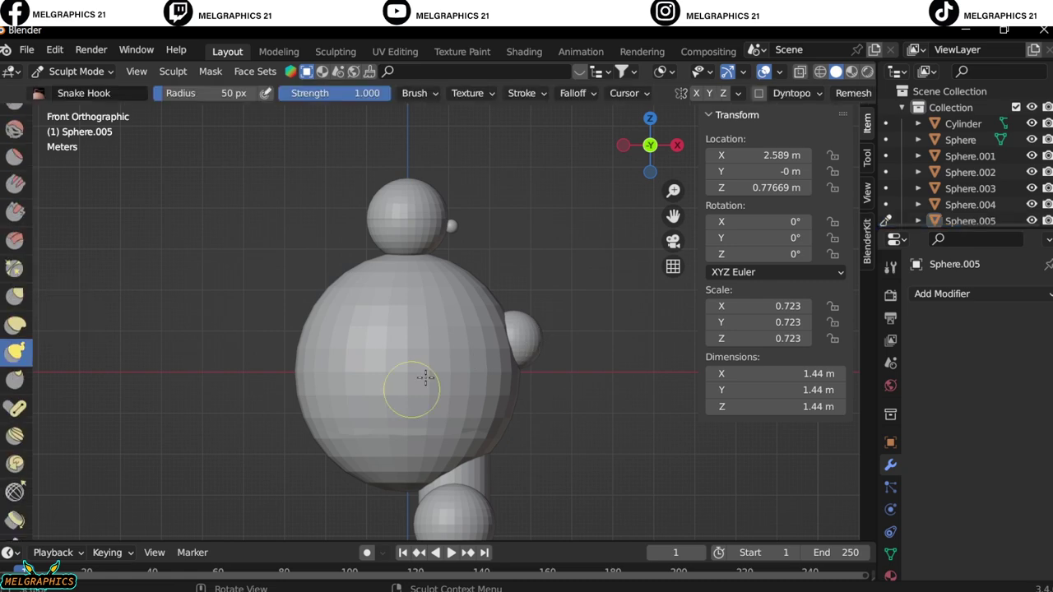
left_click_drag(533, 438, 493, 247)
middle_click_drag(494, 247, 453, 440)
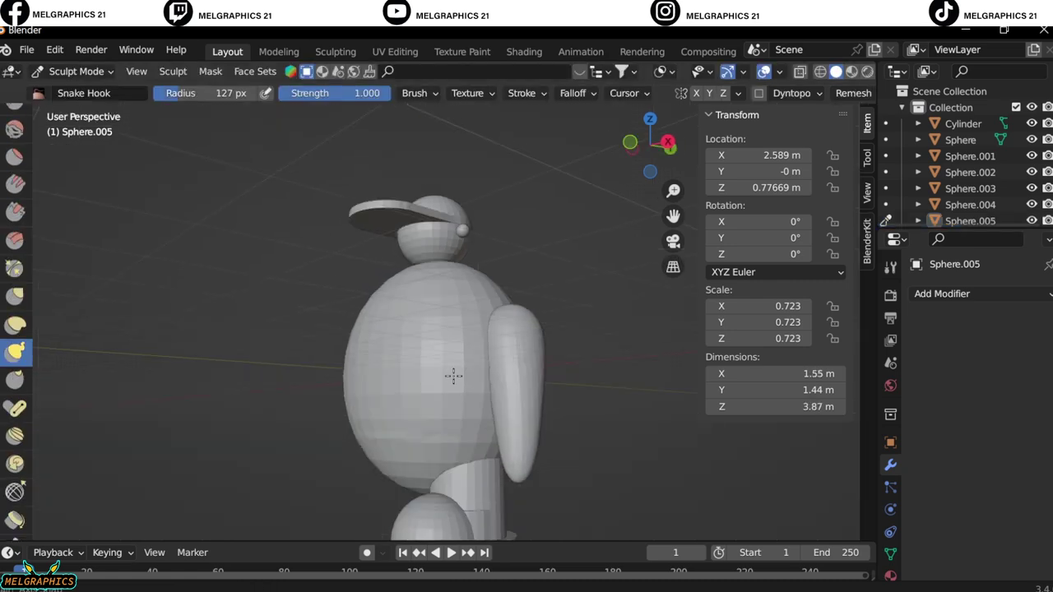
key("KP_1")
Step: Return the arm to Object Mode and view the figure in perspective
scroll(493, 370, "up", 2)
left_click(75, 71)
left_click(78, 90)
scroll(549, 343, "down", 4)
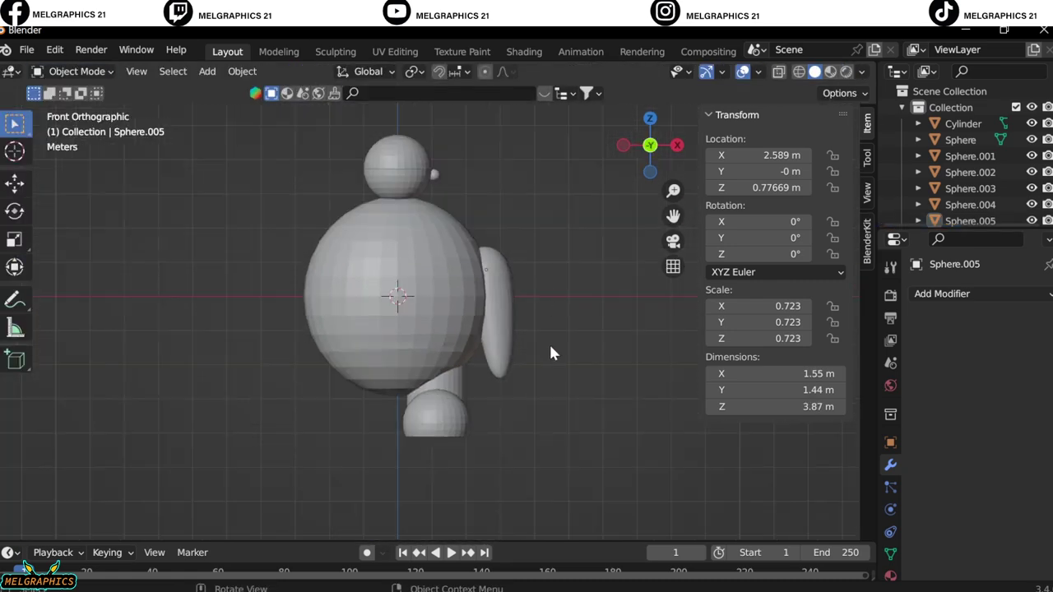
middle_click_drag(548, 342, 435, 234)
Step: Mirror the small head ball across the body sphere and apply the modifier
left_click(942, 293)
left_click(691, 461)
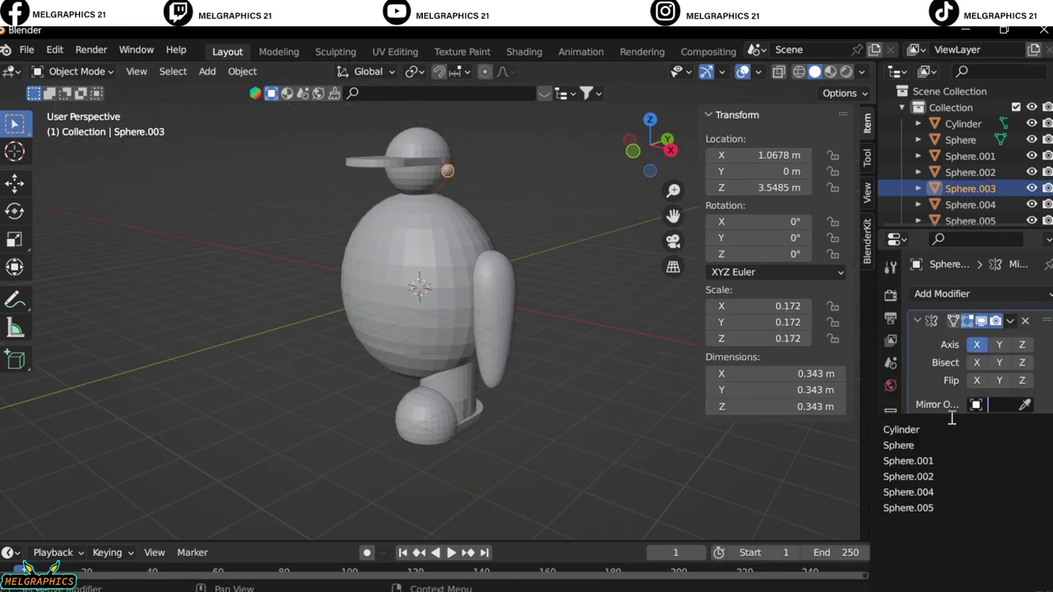
left_click(905, 444)
middle_click_drag(655, 355, 460, 249)
key("KP_1")
left_click(1010, 321)
left_click(932, 339)
scroll(383, 187, "up", 2)
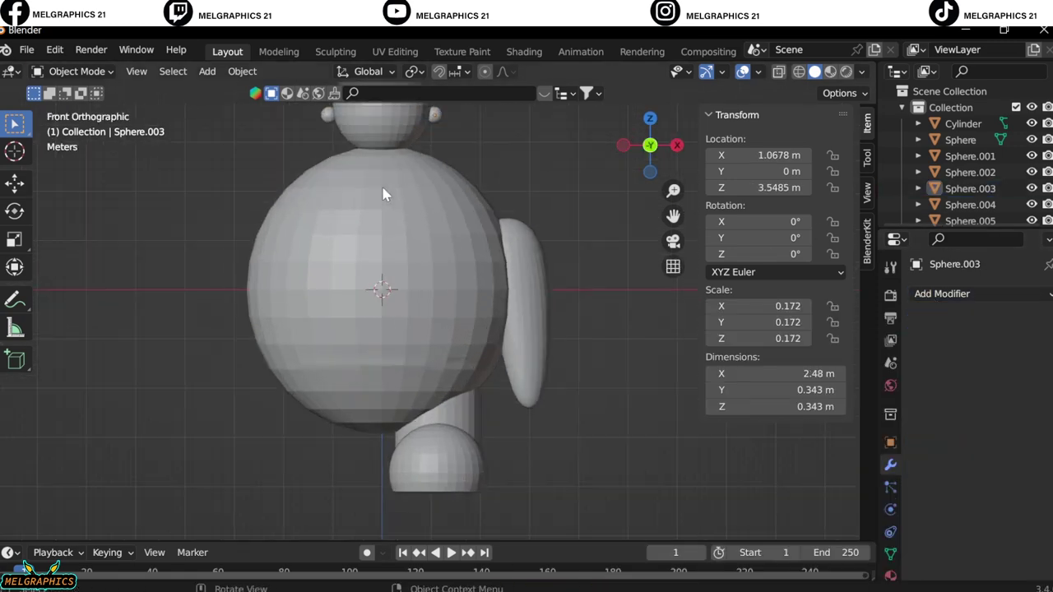
Step: Mirror the sculpted arm across the body sphere and apply it
left_click(502, 271)
left_click(941, 293)
left_click(571, 470)
left_click(932, 339)
Step: Give the leg cylinder a Mirror modifier using the body sphere as mirror object
left_click(474, 438)
left_click(941, 294)
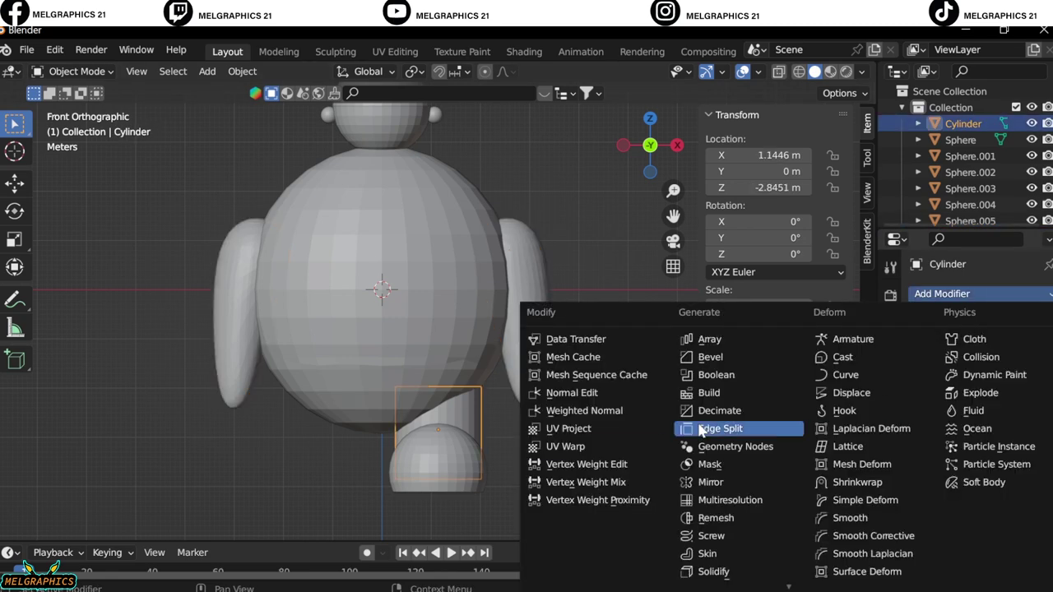
left_click(705, 425)
left_click(996, 518)
Step: Mirror the foot about the body sphere and apply it so both feet are permanent
left_click(423, 263)
key("ctrl+a")
left_click(754, 490)
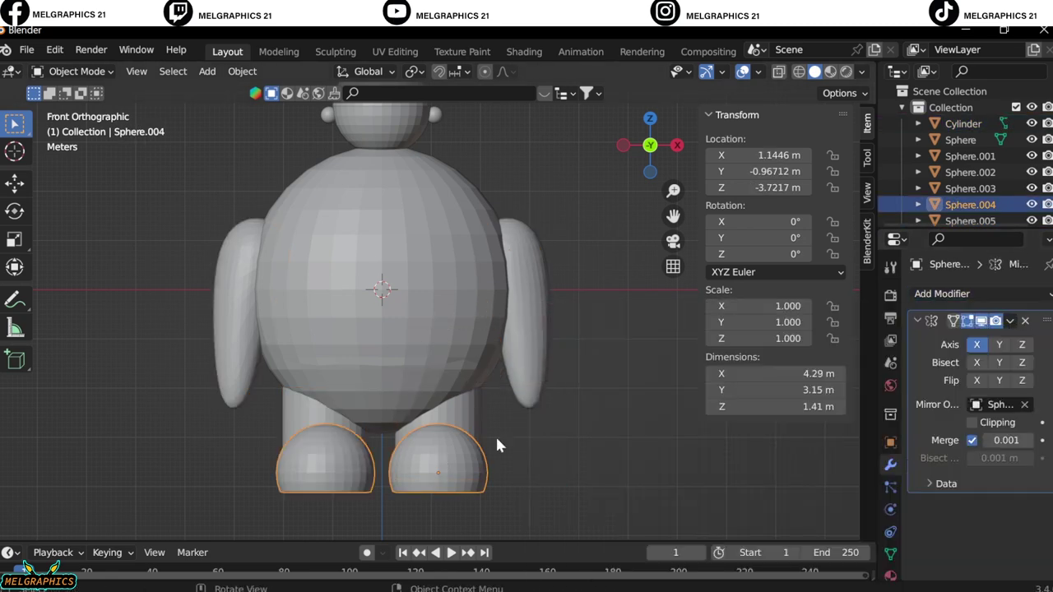
key("ctrl+a")
scroll(534, 411, "down", 3)
middle_click_drag(573, 387, 570, 408)
key("KP_1")
Step: Put the body sphere in Edit Mode with X-ray on, other objects hidden, and face select
left_click(353, 375)
scroll(354, 374, "up", 2)
left_click(74, 71)
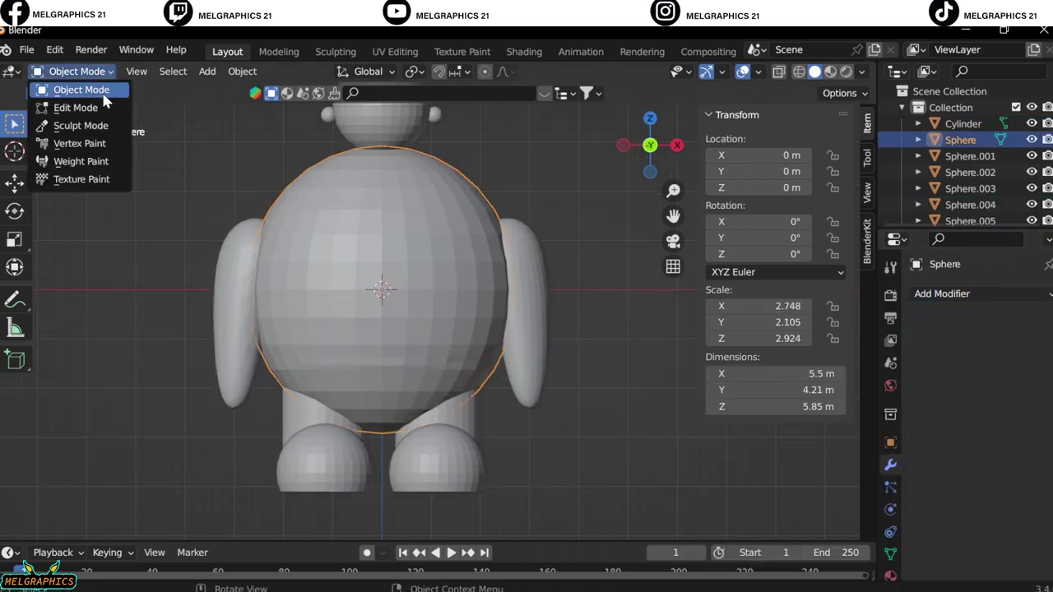
left_click(74, 106)
scroll(463, 350, "up", 1)
key("shift+z")
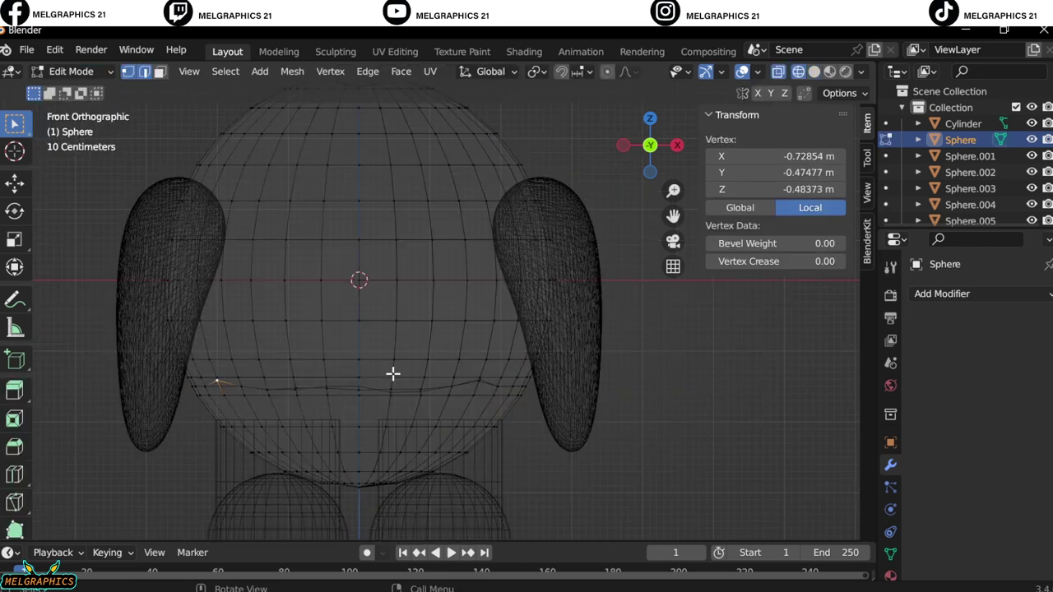
scroll(569, 283, "up", 3)
key("3")
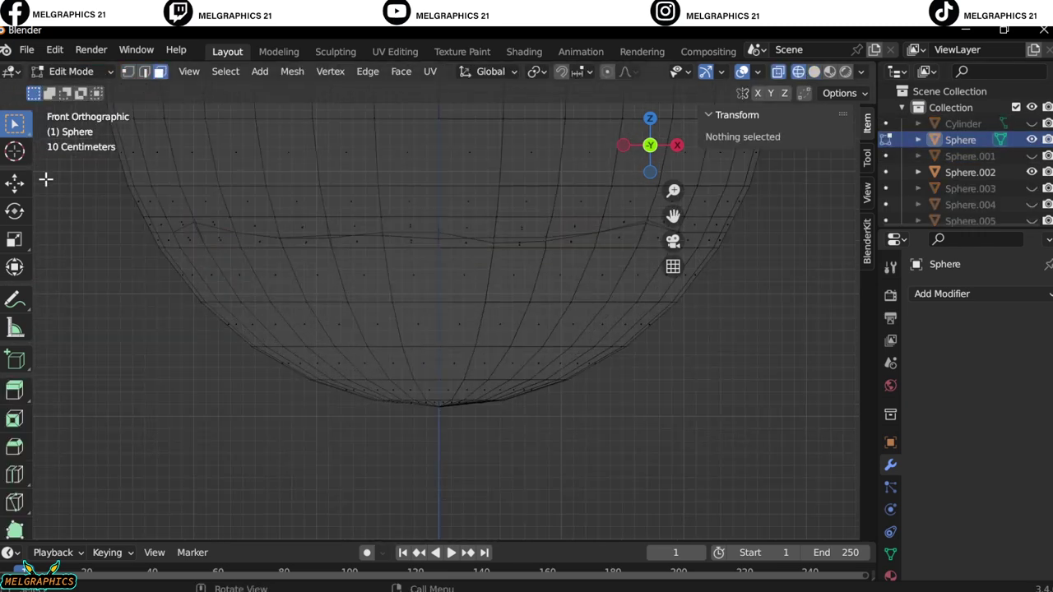
Step: Box-select the lower half of the sphere's faces and adjust the selection
left_click_drag(266, 244, 162, 430)
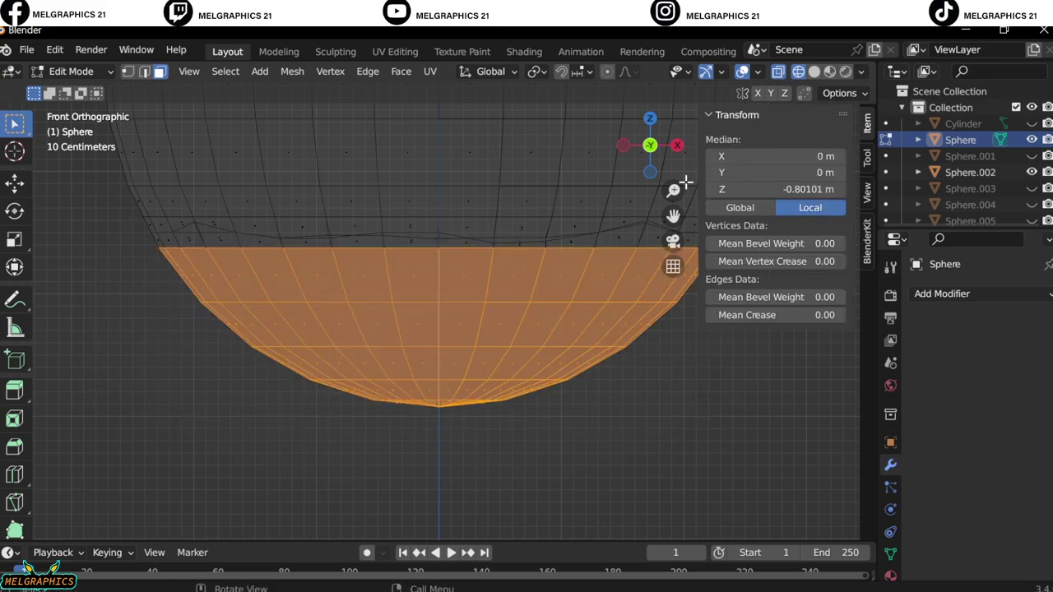
scroll(662, 320, "up", 1)
left_click(74, 322, "ctrl")
mouse_move(74, 322)
middle_mouse_down()
mouse_move(386, 351)
mouse_move(331, 376)
mouse_move(301, 335)
mouse_move(376, 332)
mouse_move(411, 314)
mouse_move(712, 329)
middle_mouse_up()
left_click(404, 326, "ctrl")
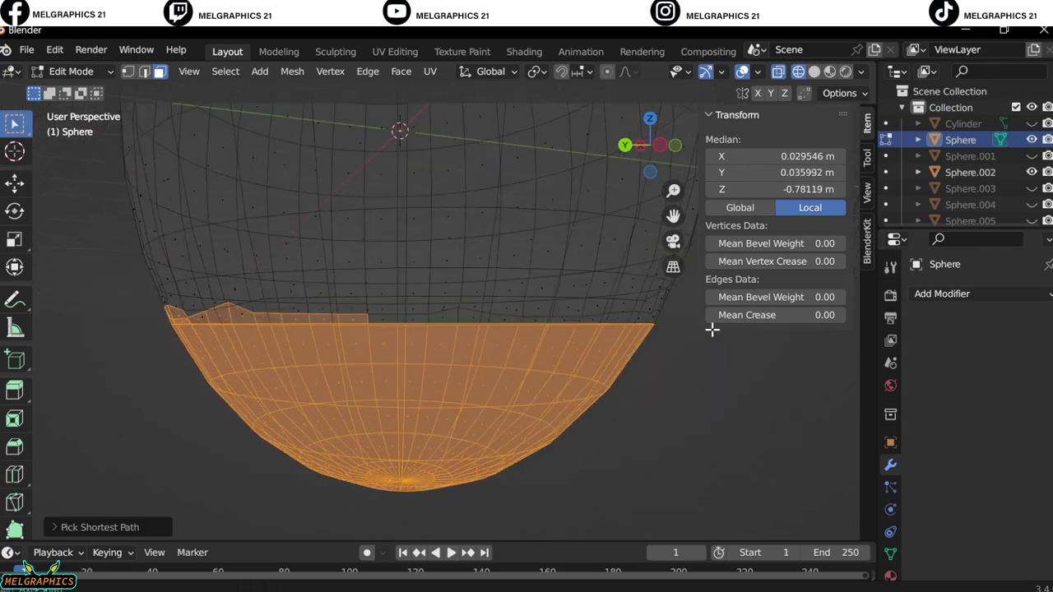
Step: Refine the bowl selection below the curved edge row, adding the missing faces
scroll(630, 374, "down", 3)
key("KP_1")
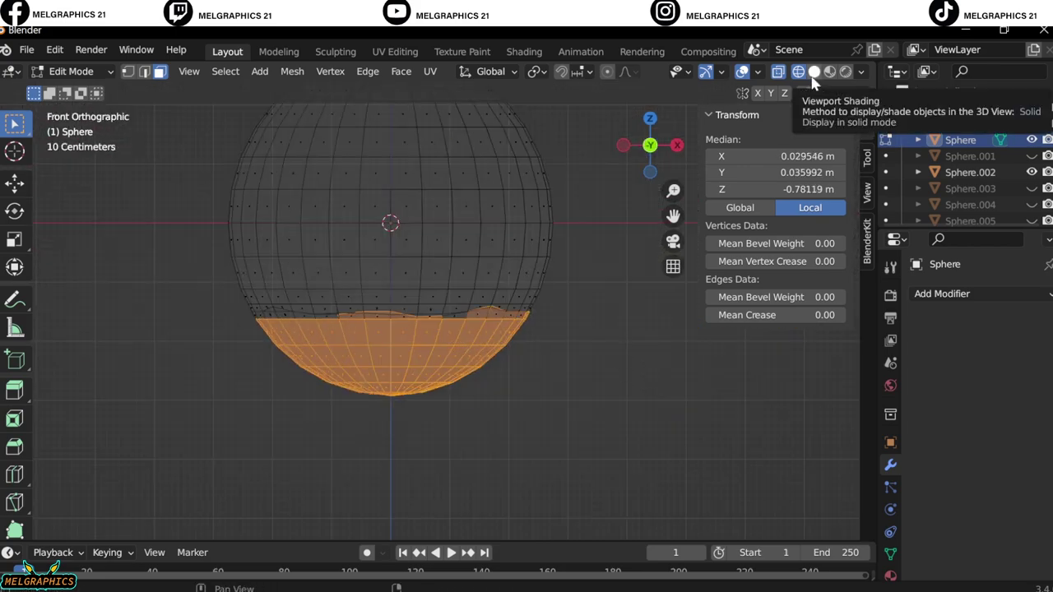
scroll(552, 317, "up", 5)
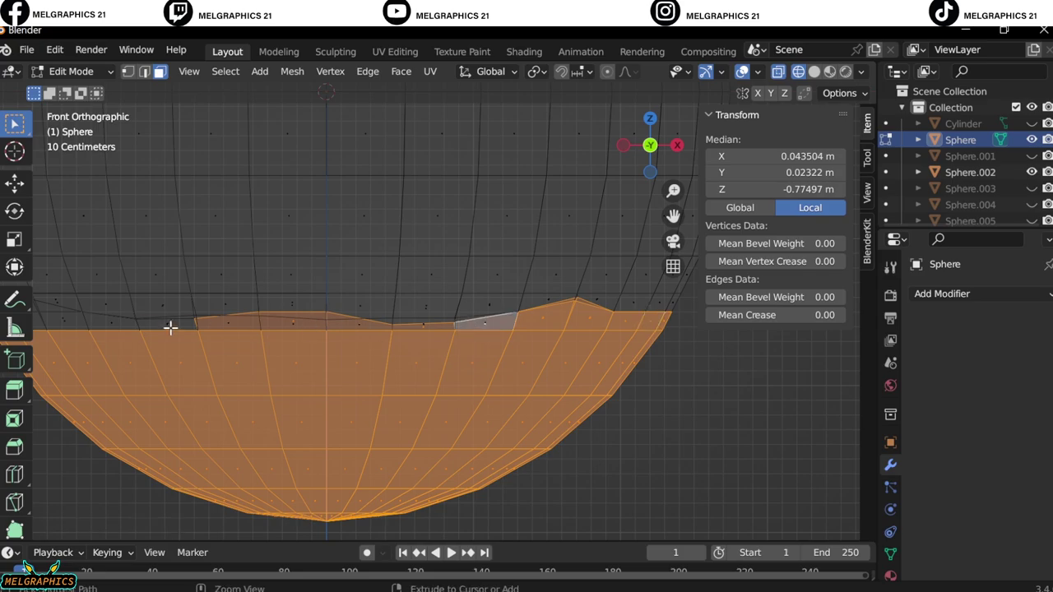
mouse_move(170, 328)
middle_mouse_down()
mouse_move(214, 312)
mouse_move(524, 291)
middle_mouse_up()
left_click(437, 307, "ctrl")
mouse_move(436, 307)
middle_mouse_down()
mouse_move(413, 283)
mouse_move(258, 256)
mouse_move(285, 192)
middle_mouse_up()
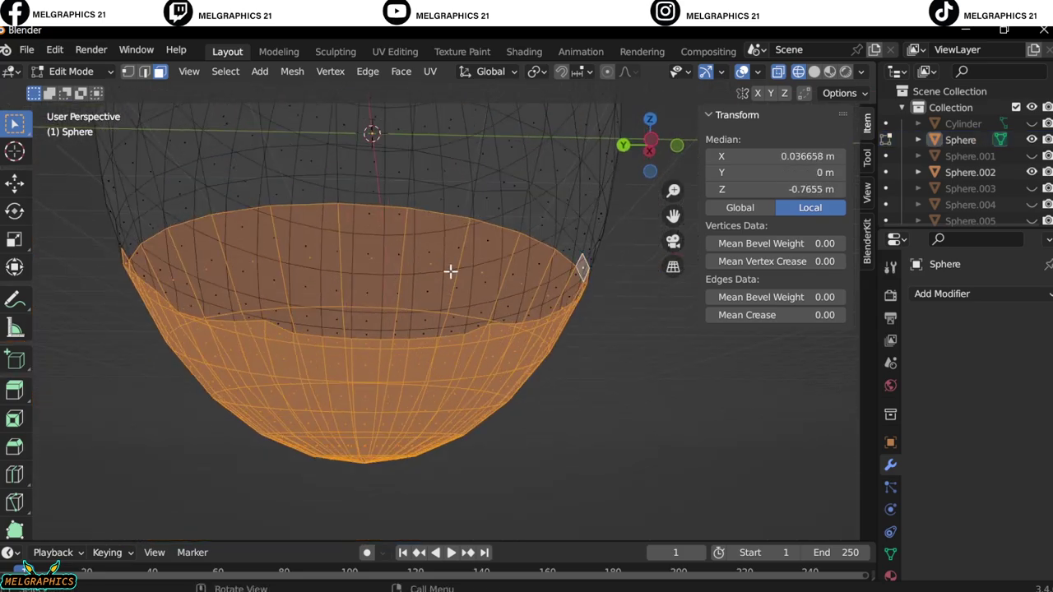
left_click(259, 198, "ctrl")
mouse_move(451, 271)
middle_mouse_down()
mouse_move(259, 198)
mouse_move(272, 219)
middle_mouse_up()
key("KP_1")
Step: Separate the selected bowl faces into their own object and switch to solid shading
right_click(403, 546)
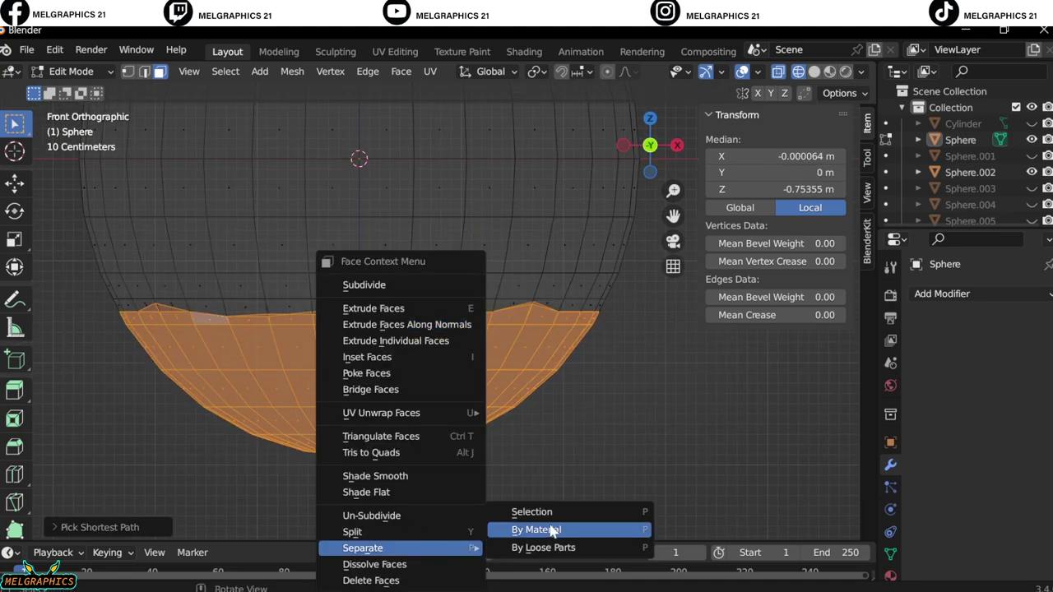
left_click(553, 531)
left_click(553, 306)
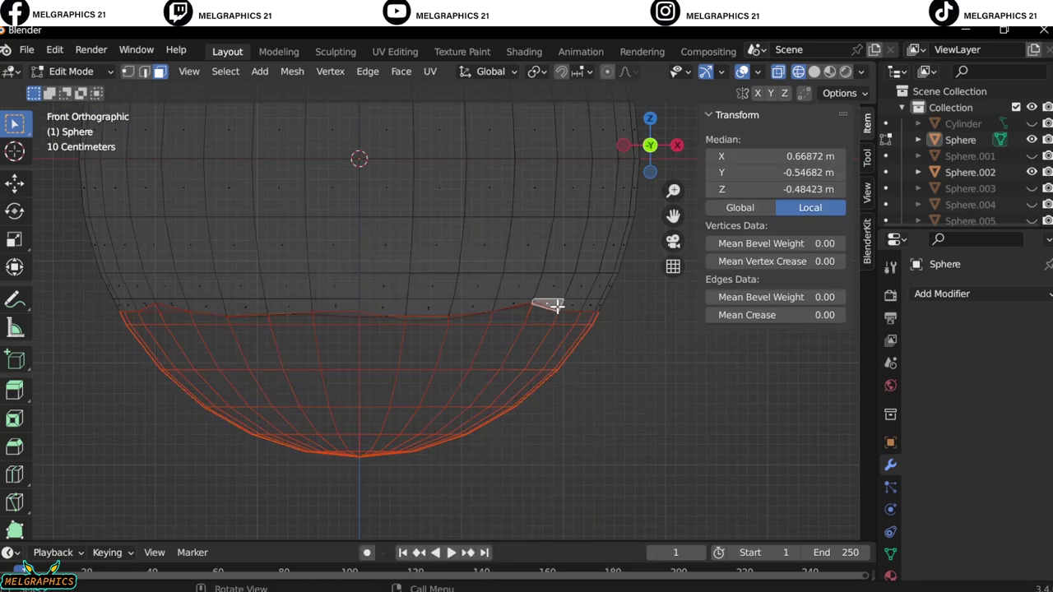
middle_click_drag(507, 297, 446, 277)
left_click(815, 72)
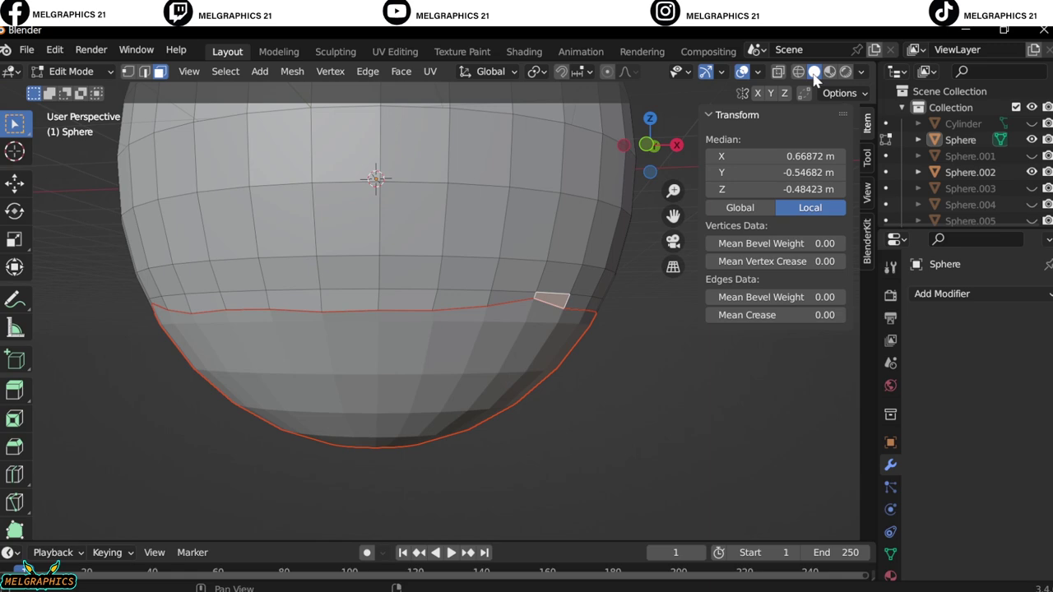
Step: Select a band of faces around the body just above the bowl line
left_click(515, 278)
middle_click_drag(607, 298, 398, 298)
left_click_drag(398, 298, 460, 321)
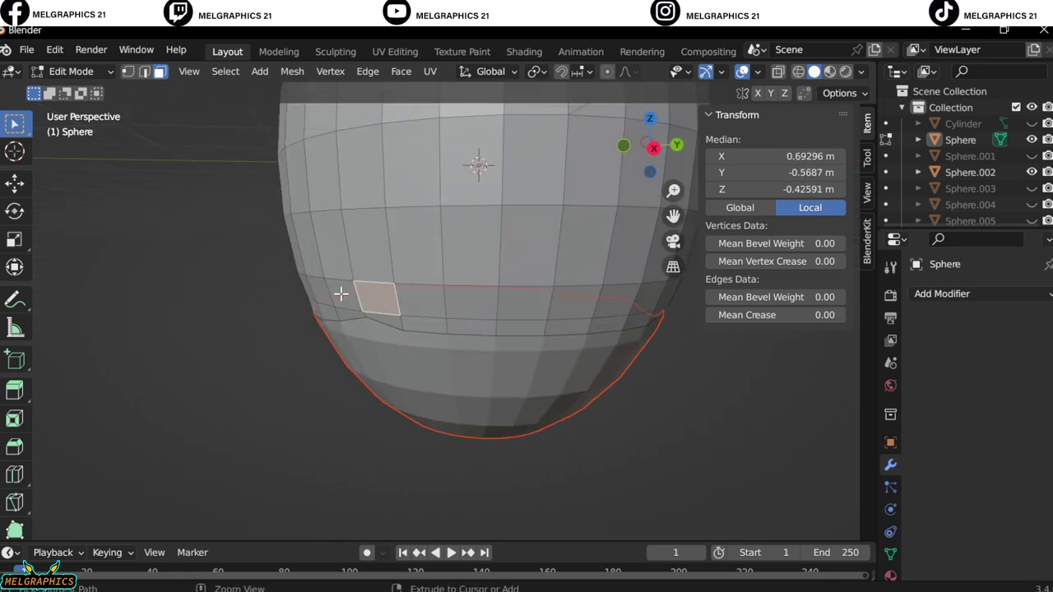
left_click(576, 300, "ctrl")
mouse_move(649, 343)
middle_mouse_down()
mouse_move(564, 310)
mouse_move(292, 272)
mouse_move(456, 305)
mouse_move(590, 315)
mouse_move(219, 317)
mouse_move(383, 289)
middle_mouse_up()
left_click(578, 312, "ctrl")
left_click(598, 320, "ctrl")
scroll(296, 390, "up", 2)
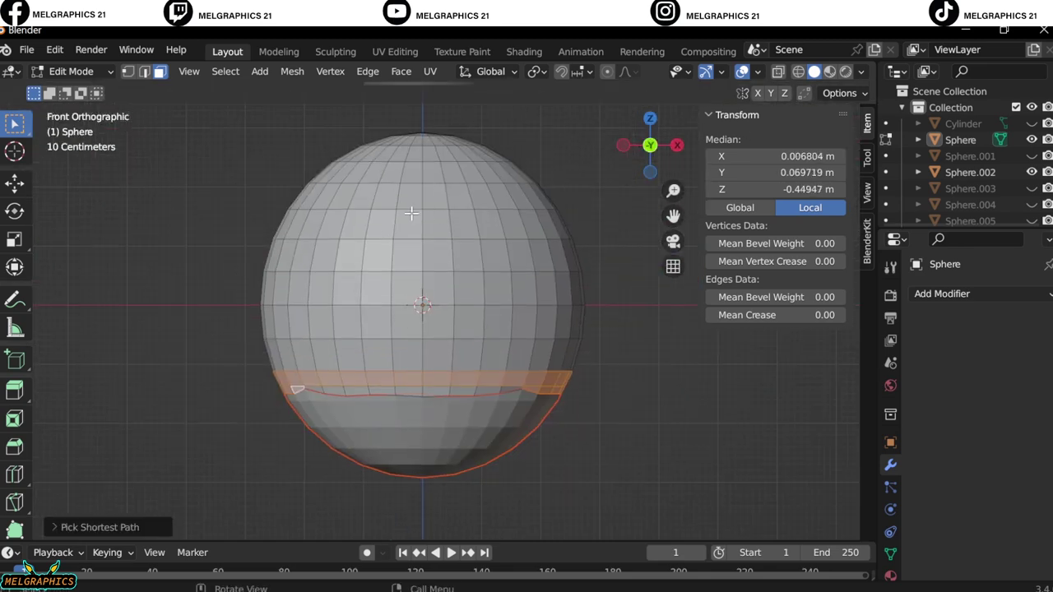
Step: Box-select the upper faces in X-ray and separate them into their own object
key("alt+z")
left_click_drag(247, 137, 618, 359)
left_click_drag(375, 124, 468, 168)
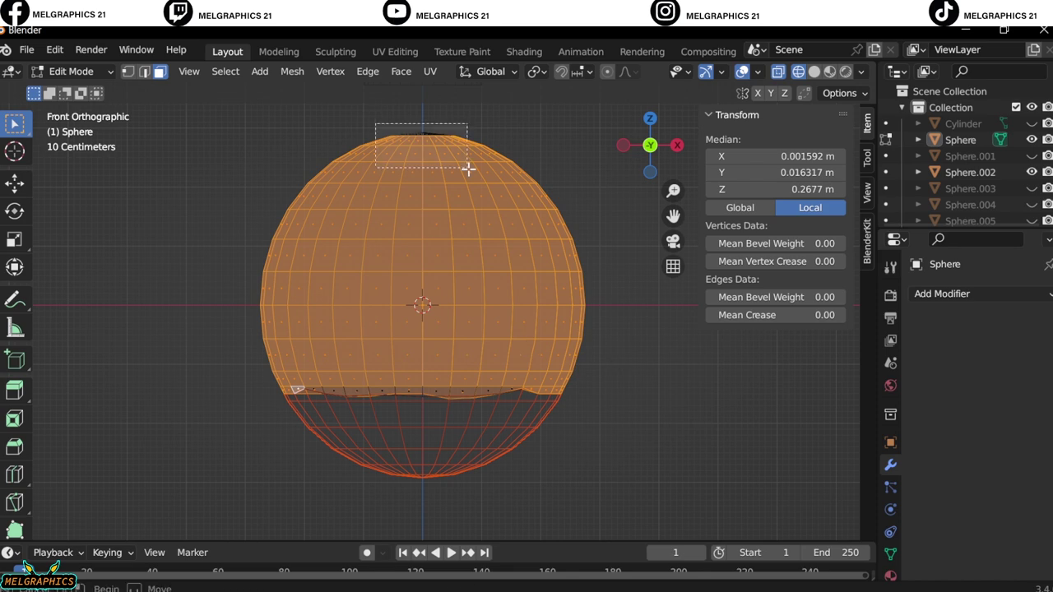
right_click(282, 153)
left_click(479, 442)
key("alt+z")
Step: Unhide the leg cylinders and all sphere parts, then return to Object Mode
left_click(1032, 124)
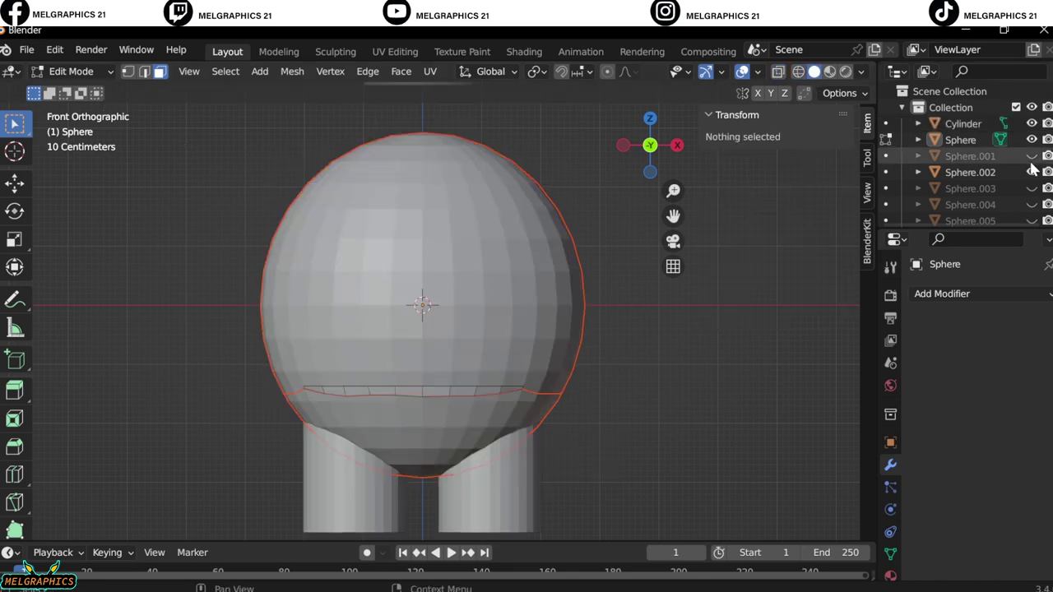
left_click_drag(1032, 157, 1032, 216)
scroll(677, 348, "down", 2)
key("Tab")
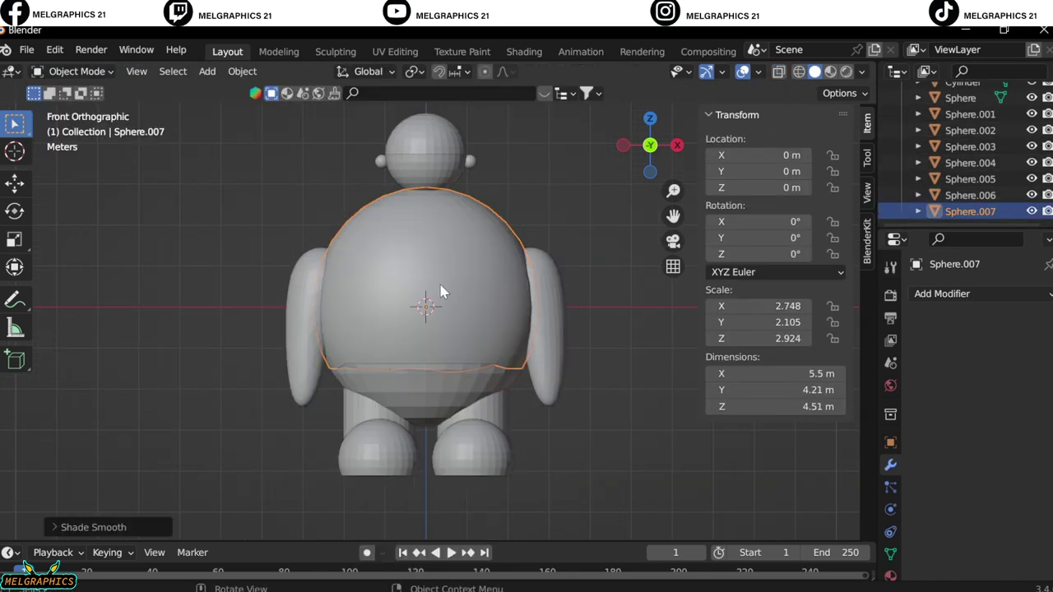
Step: Select the lower body piece, upper shell and belt strip in turn
left_click(377, 305)
left_click(470, 395)
scroll(477, 383, "up", 2)
left_click(486, 369)
scroll(580, 382, "down", 1)
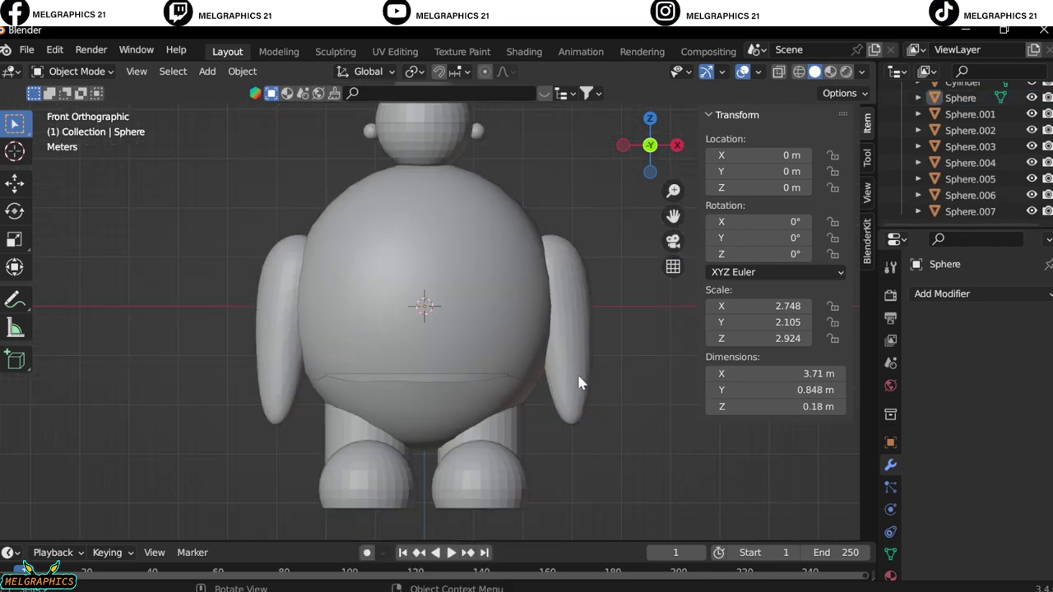
Step: Apply Shade Smooth to the arms, feet and leg cylinders
left_click(580, 383)
right_click(579, 382)
left_click(526, 247)
left_click(502, 479)
middle_click_drag(491, 362, 497, 426)
right_click(497, 425)
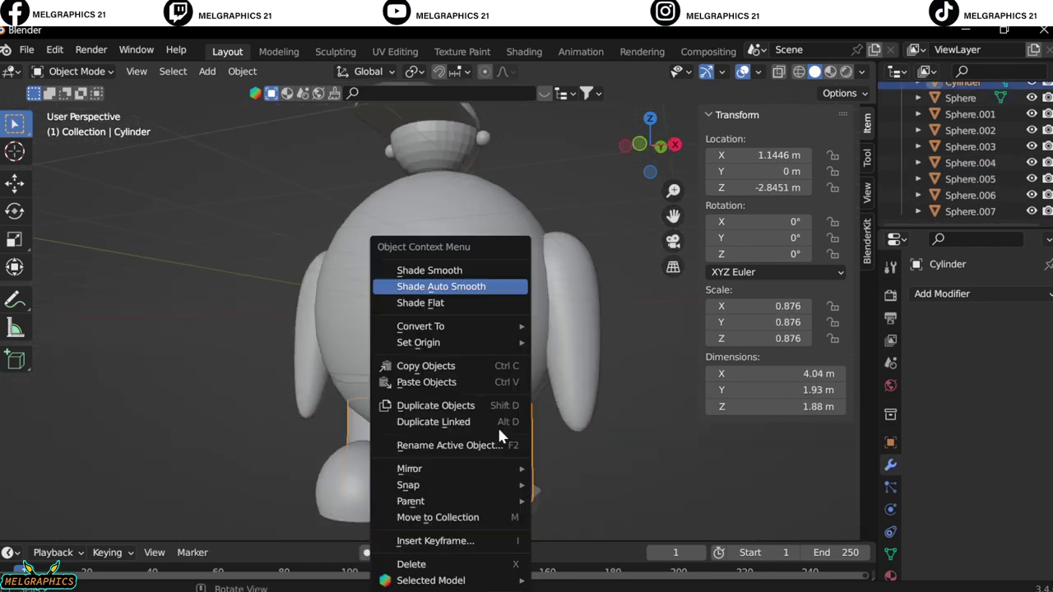
left_click(448, 271)
key("KP_1")
Step: Apply Shade Smooth to the head and cap, then select an ear
left_click(422, 204)
right_click(422, 204)
left_click(428, 216)
middle_click_drag(498, 171, 412, 200)
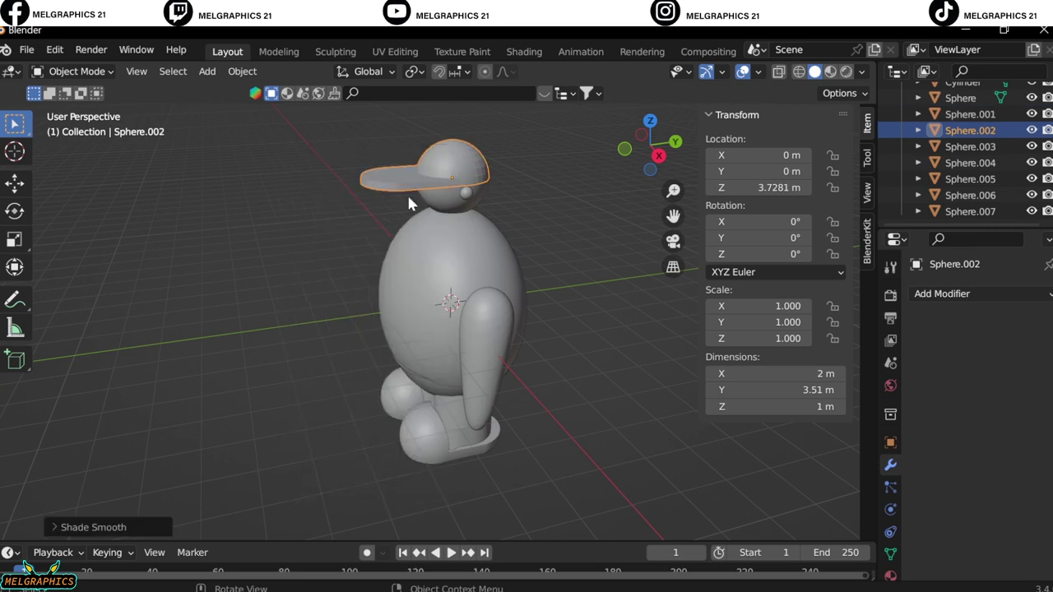
key("KP_1")
left_click(464, 186)
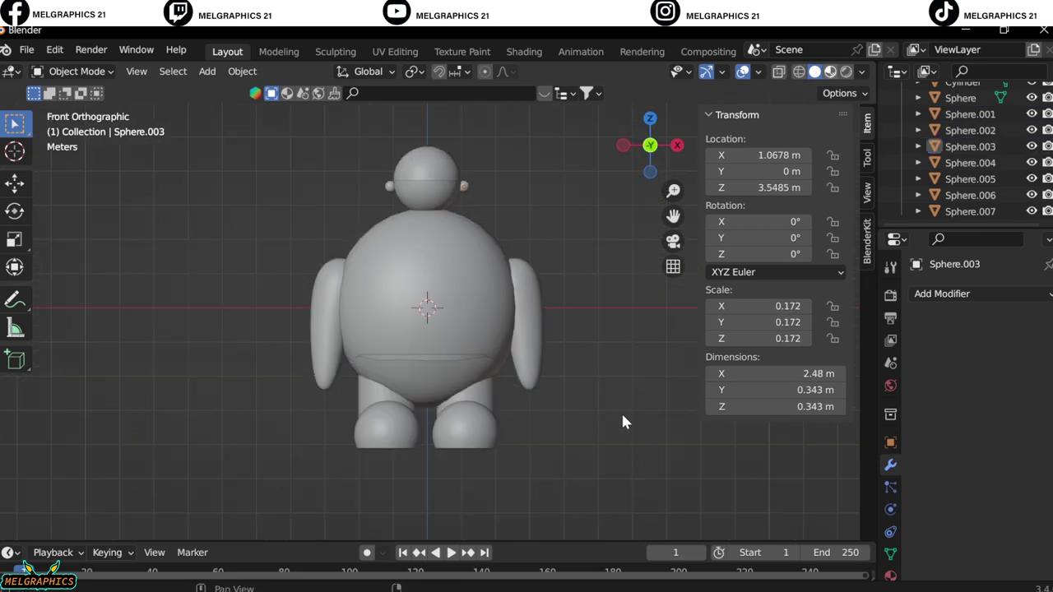
Step: Open the upper body shell Sphere.007 in Edit Mode and select its neck face ring
left_click(461, 321)
key("Tab")
scroll(324, 195, "up", 4)
mouse_move(346, 272)
middle_mouse_down()
mouse_move(379, 414)
mouse_move(510, 383)
mouse_move(431, 368)
middle_mouse_up()
left_click(510, 383, "ctrl")
Step: Select the top neck faces of the upper body shell and inset them into a collar
left_click(527, 377, "ctrl")
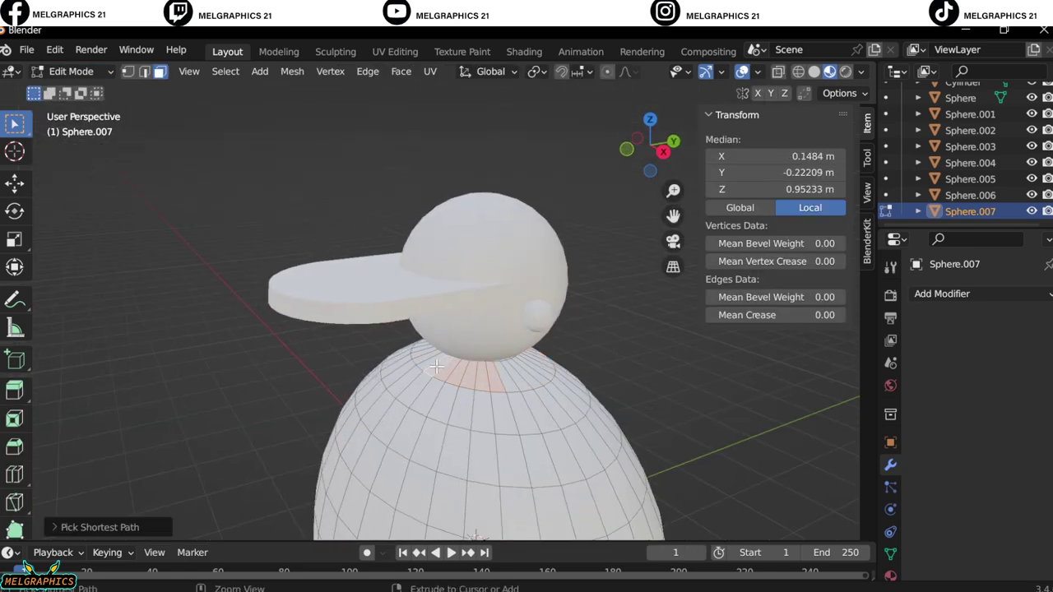
mouse_move(526, 376)
middle_mouse_down()
mouse_move(435, 370)
mouse_move(374, 388)
mouse_move(390, 387)
middle_mouse_up()
left_click(383, 379, "shift")
left_click(391, 386, "ctrl")
key("KP_1")
right_click(394, 362)
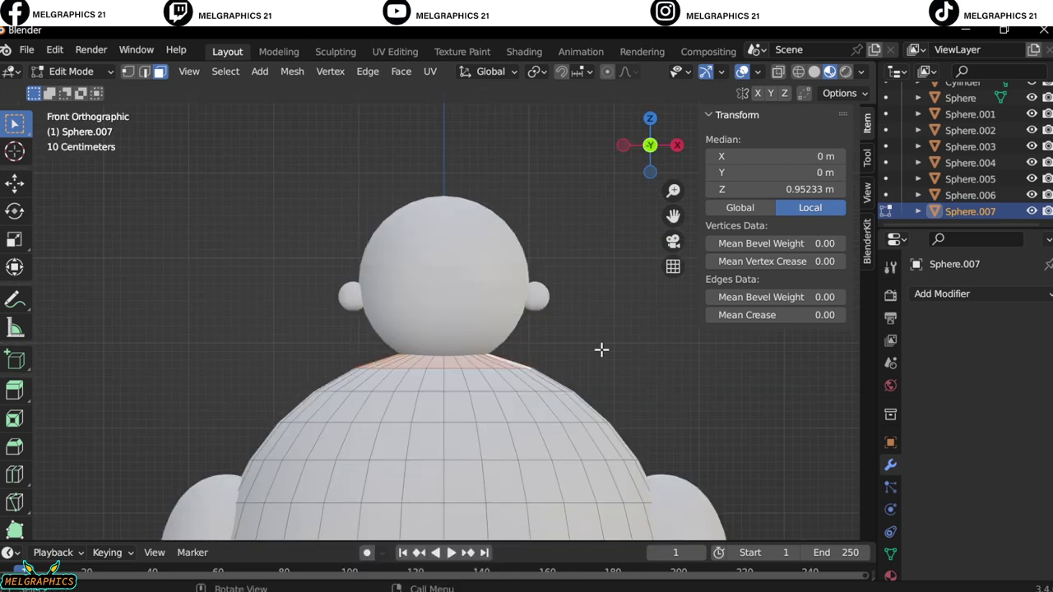
key("i")
left_click(603, 346)
Step: Return to Object Mode and select the head
left_click(75, 71)
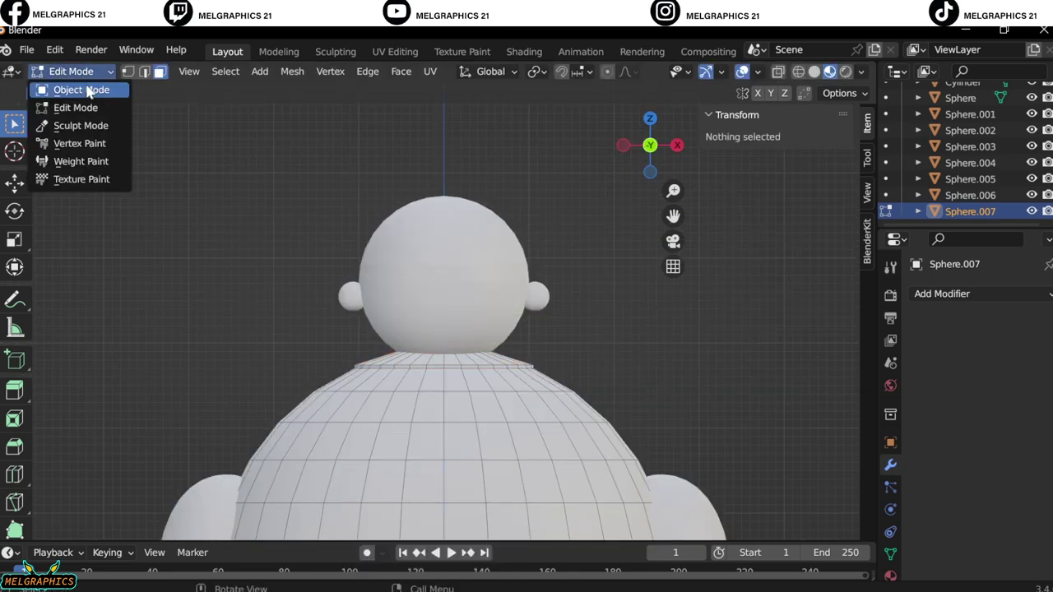
left_click(78, 27)
middle_click_drag(247, 247, 389, 300)
key("KP_1")
left_click(454, 271)
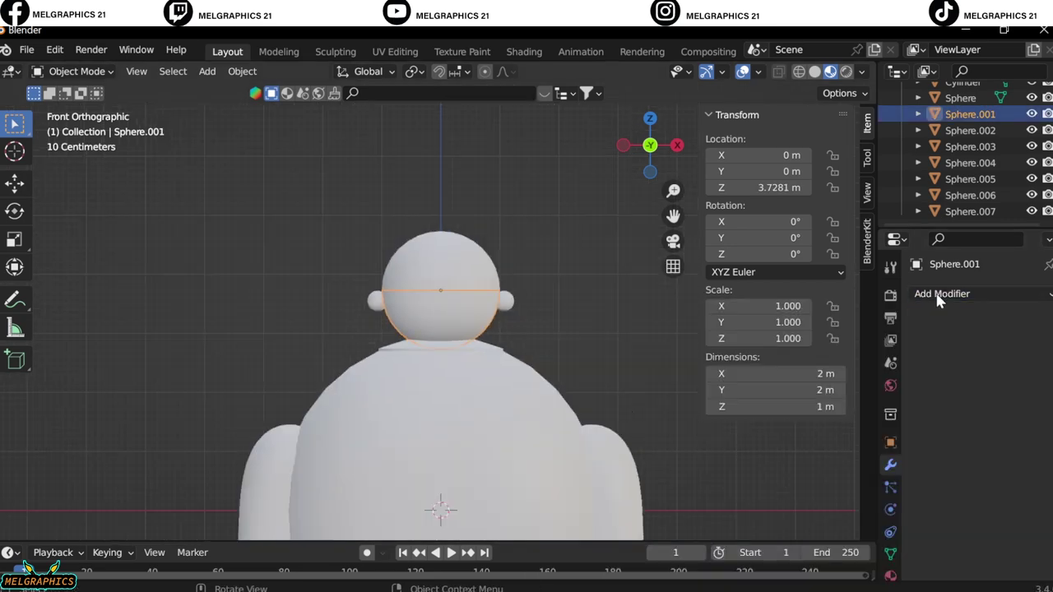
Step: Add a Solidify modifier to the upper body shell with 0.01 m thickness and offset 1
left_click(942, 294)
left_click(707, 547)
double_click(999, 364)
scroll(440, 329, "up", 2)
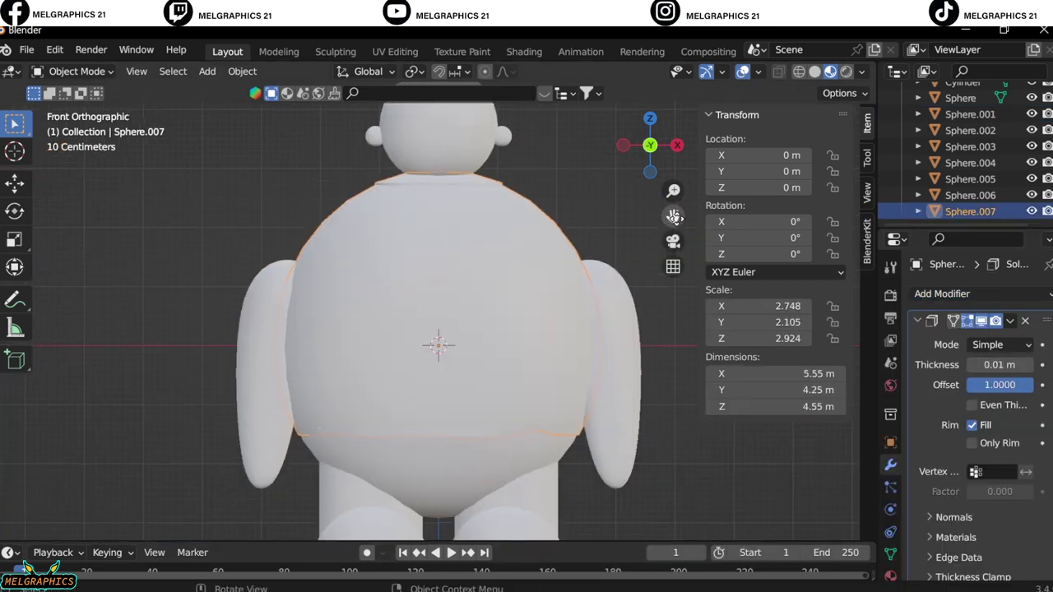
left_click(970, 195)
Step: Give the feet a matching Solidify modifier with offset 1
left_click(942, 294)
left_click(713, 569)
scroll(441, 329, "down", 2)
left_click(473, 482)
left_click(942, 293)
left_click(712, 568)
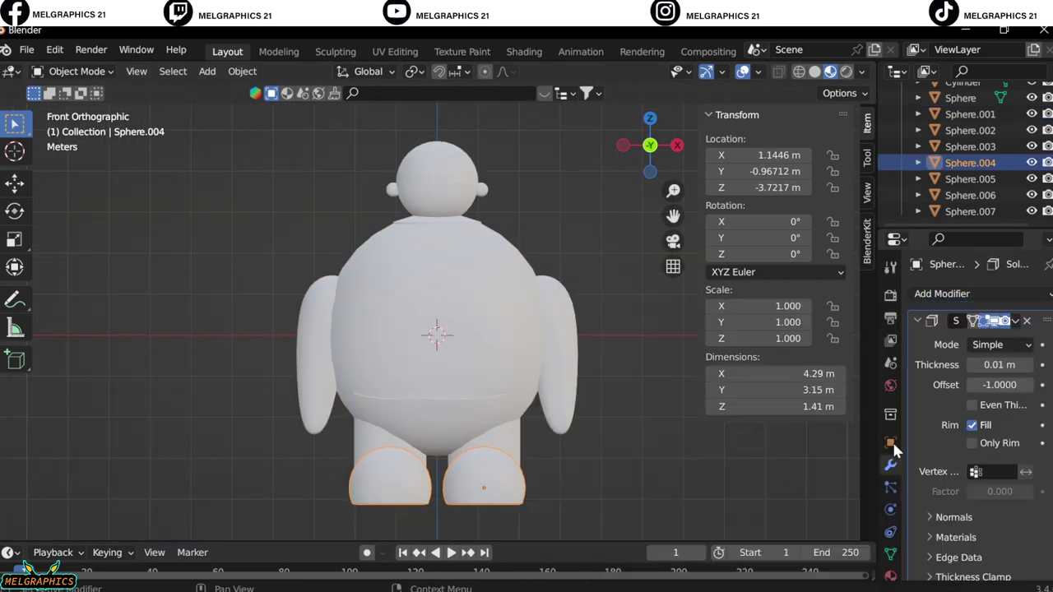
Step: Select the head and bring up its Material Properties
middle_click_drag(576, 437, 497, 369)
key("KP_1")
scroll(497, 369, "up", 3)
left_click_drag(671, 216, 671, 356)
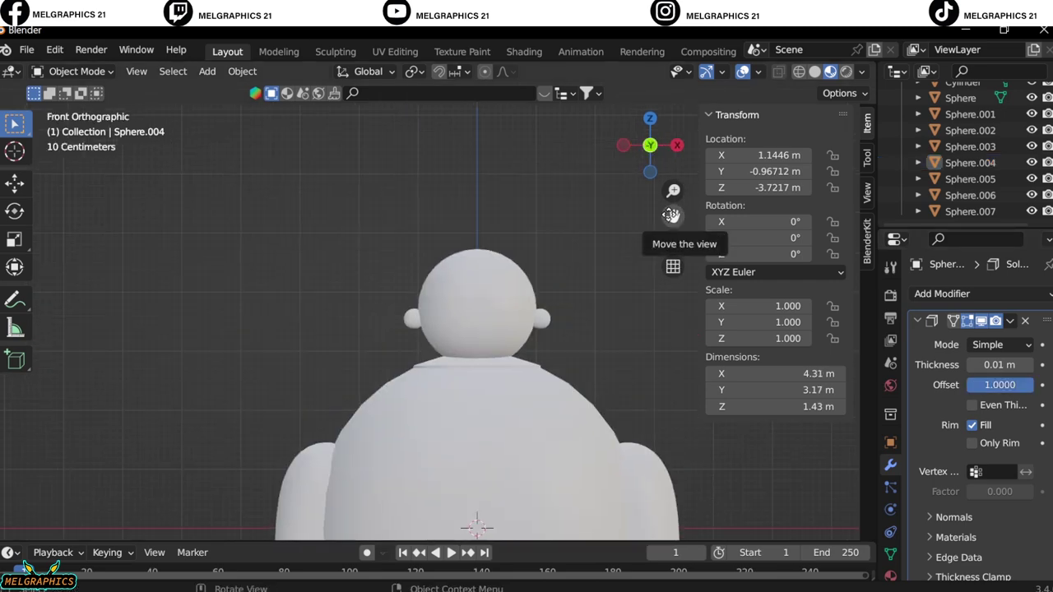
left_click(465, 334)
scroll(466, 334, "up", 4)
left_click(891, 574)
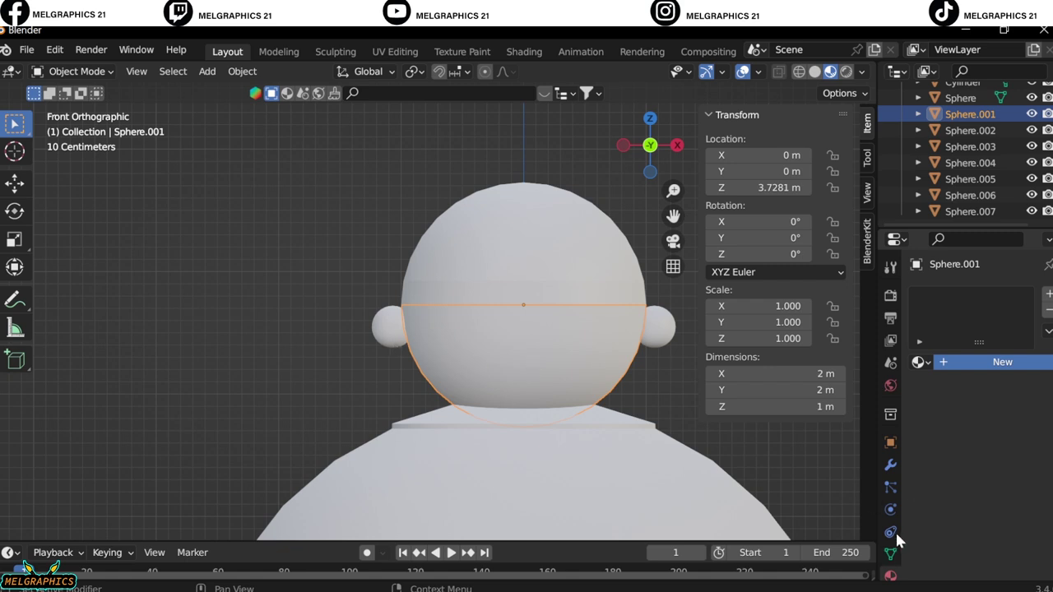
Step: Create new materials with a pink base colour for the head and purple for the cap
left_click(987, 363)
left_click(1011, 416)
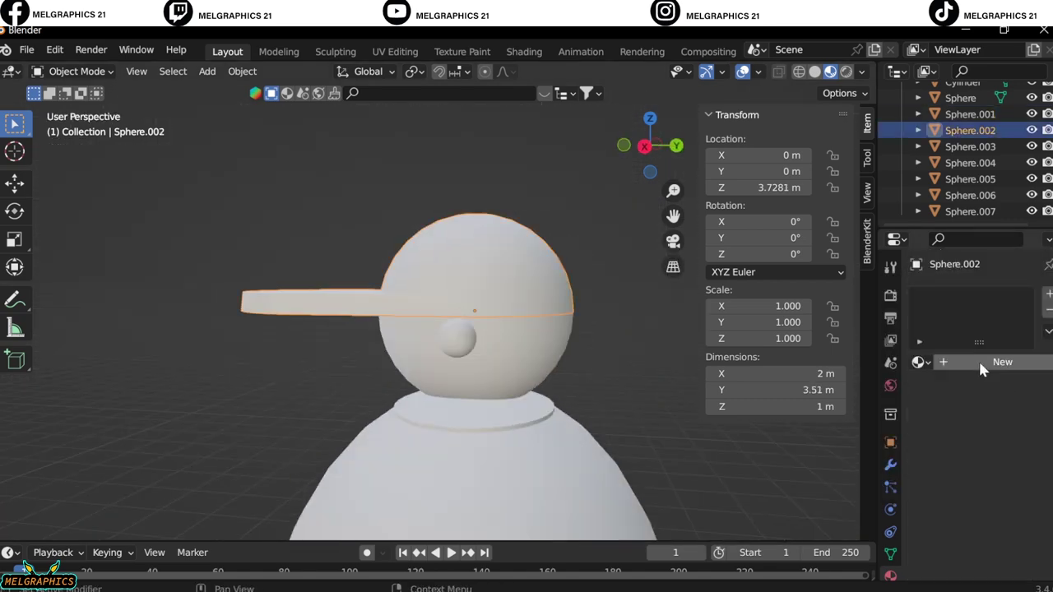
left_click(978, 358)
left_click(977, 370)
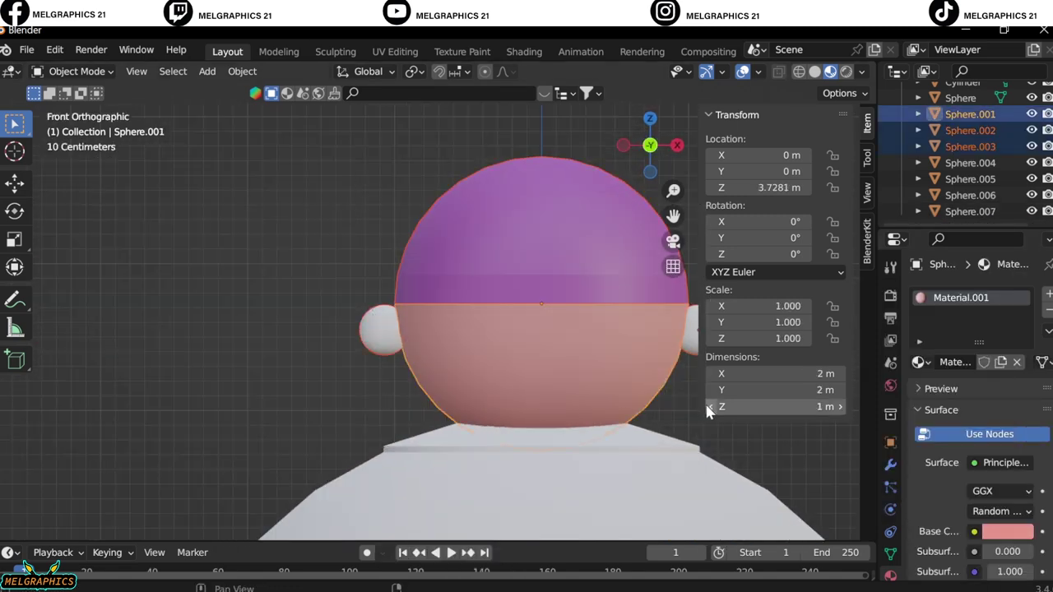
Step: Raise the head parts slightly along the Z axis
key("g")
key("z")
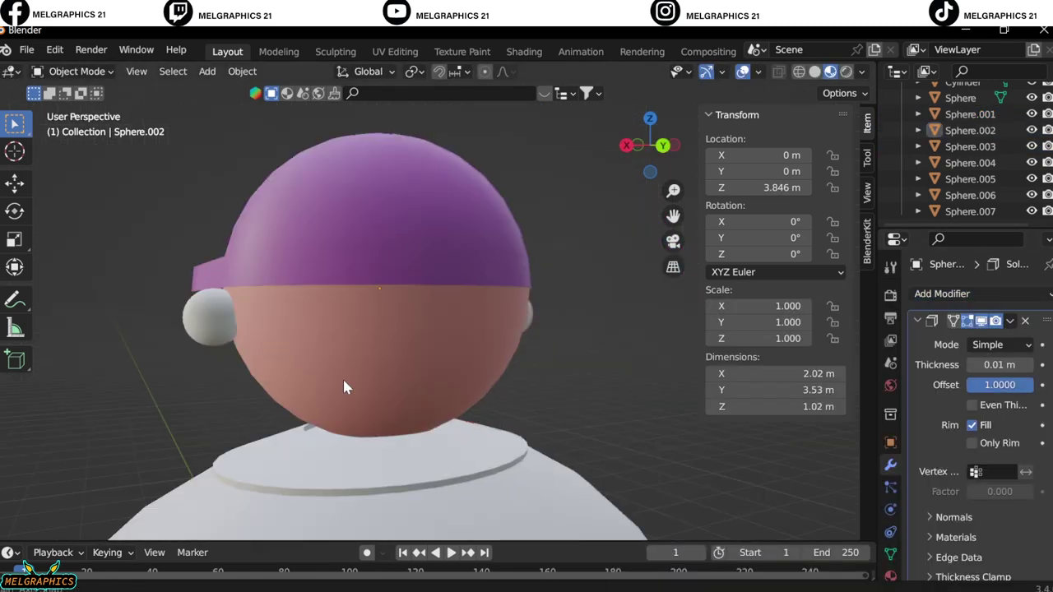
middle_click_drag(342, 377, 414, 337)
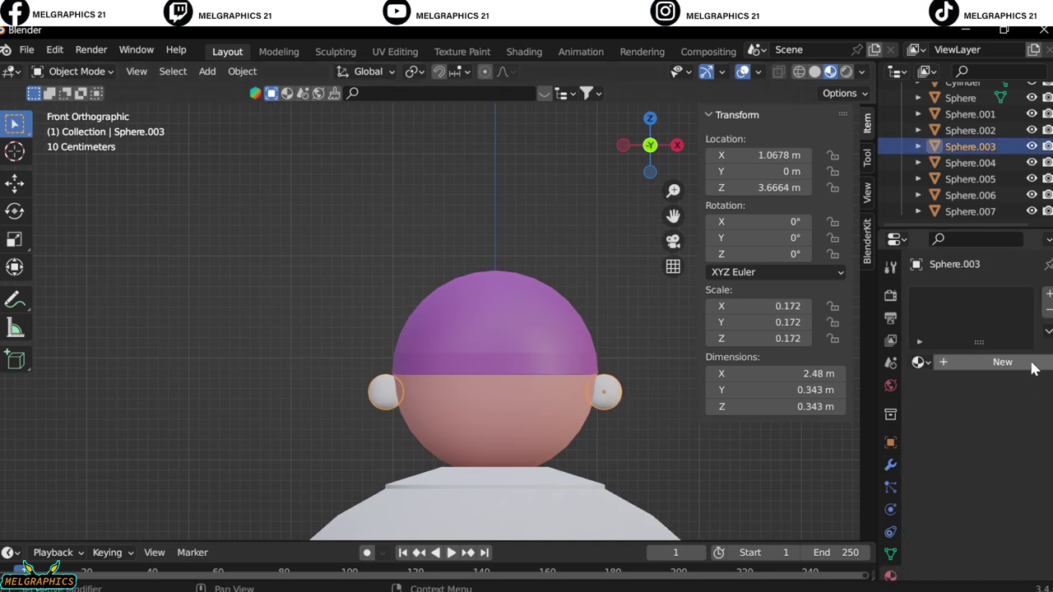
Step: Give the ears a pink base colour
left_click(969, 115)
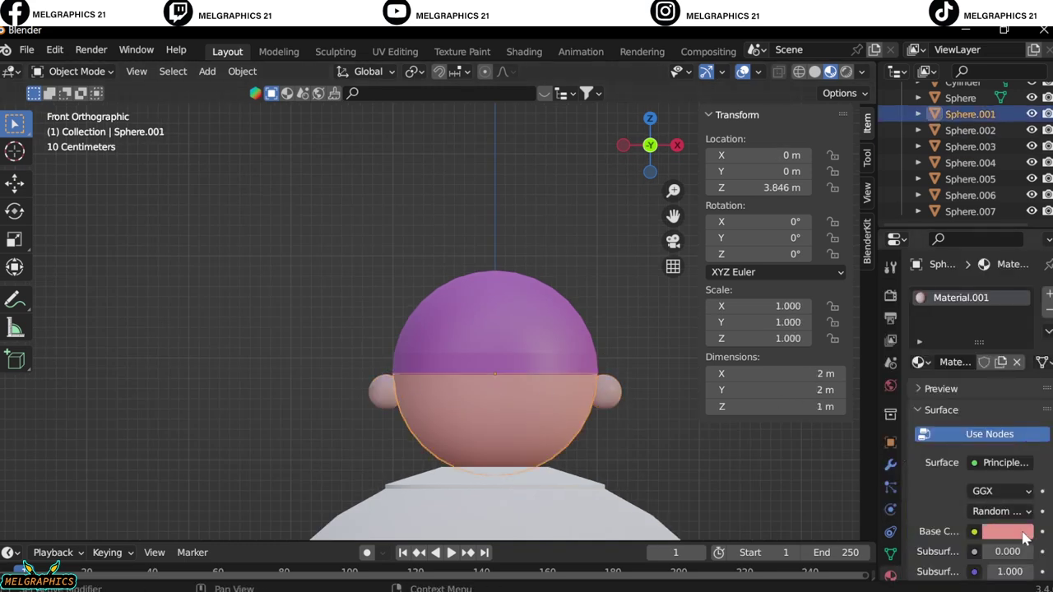
left_click(1008, 532)
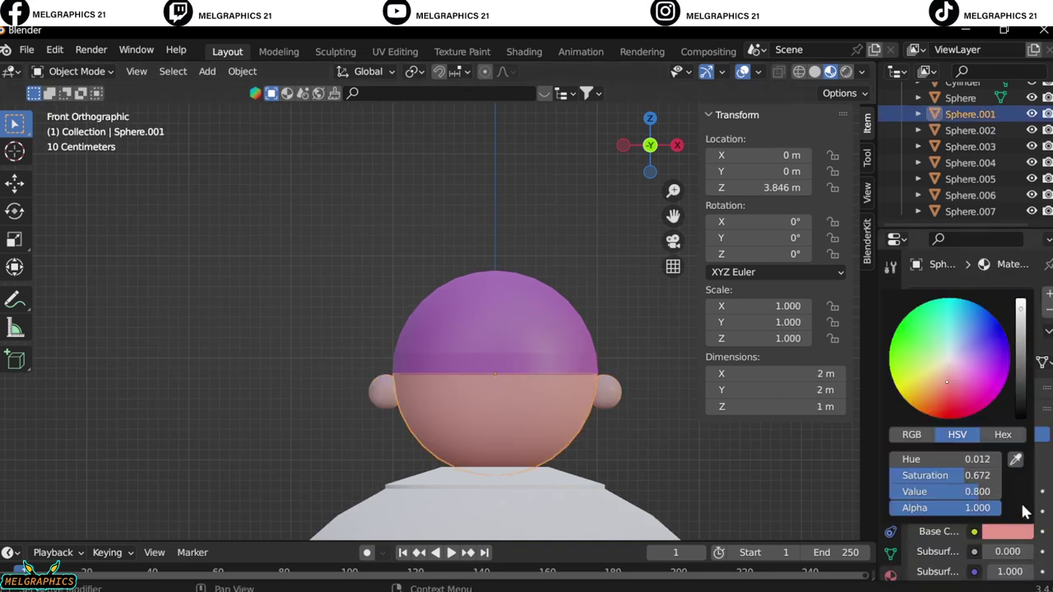
key("ctrl+z")
left_click(1010, 531)
type(".8")
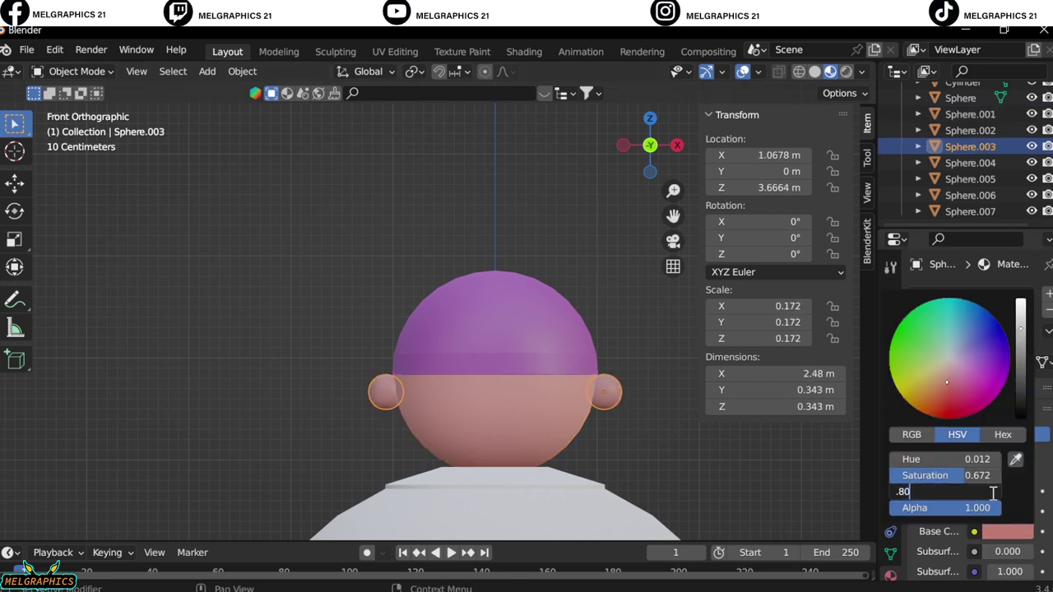
key("Return")
Step: Select the mouth and set its base colour to pink
middle_click_drag(493, 247, 434, 439, "shift")
scroll(435, 439, "up", 3)
left_click(545, 314)
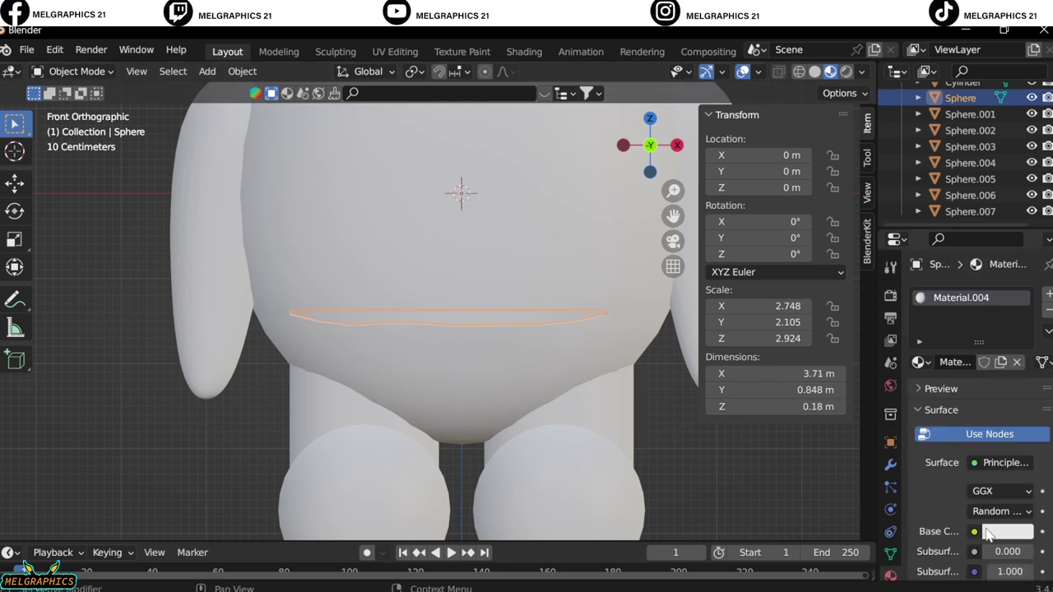
left_click(989, 533)
left_click(982, 460)
key("Return")
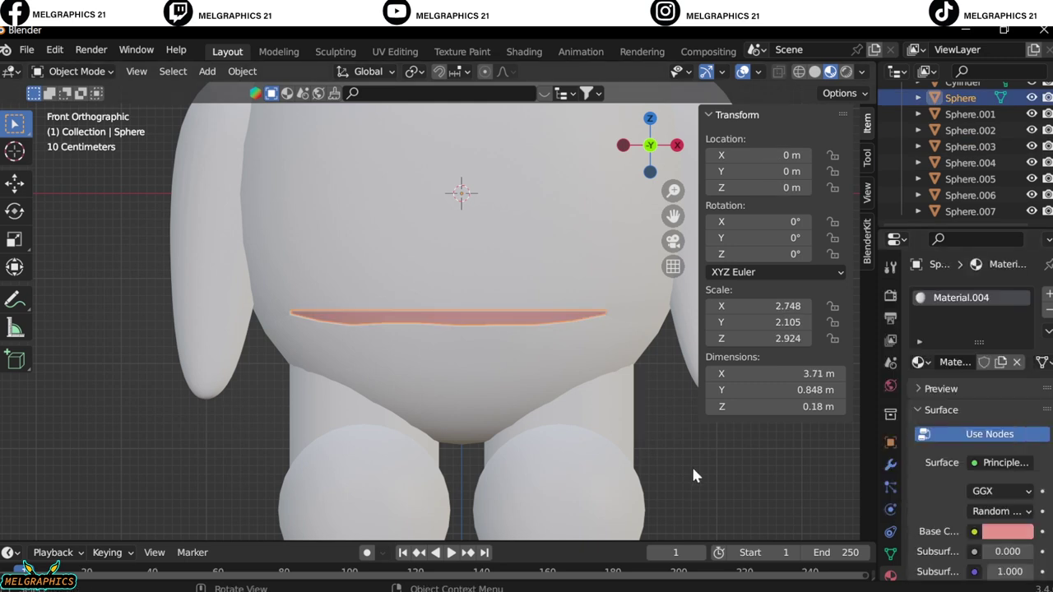
Step: Add a new pink material to the arm
left_click(530, 343)
left_click(979, 363)
left_click(996, 532)
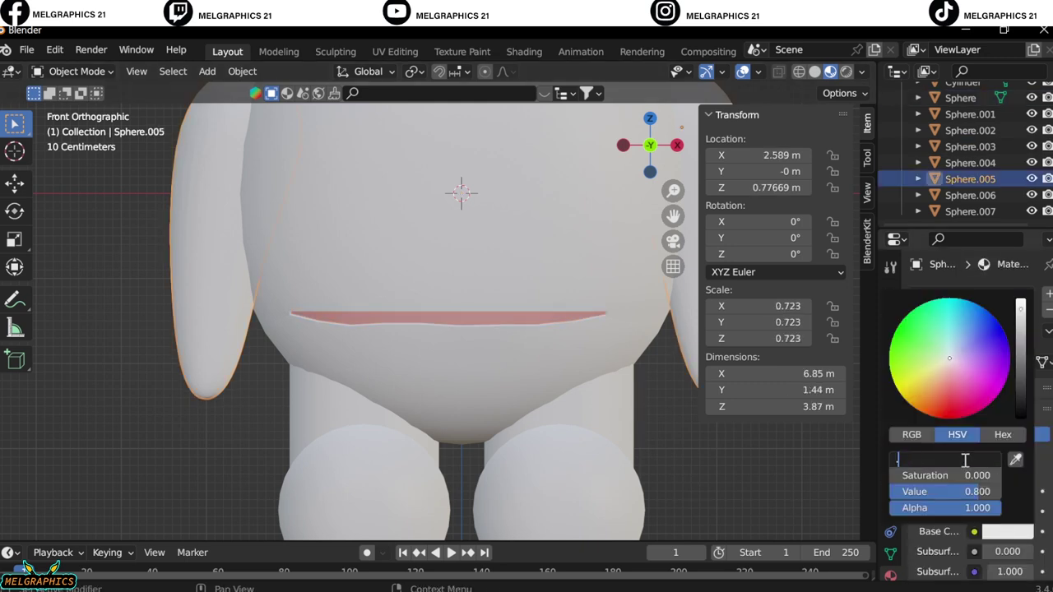
key("Return")
Step: Add a new green material to the shirt
scroll(570, 409, "down", 5)
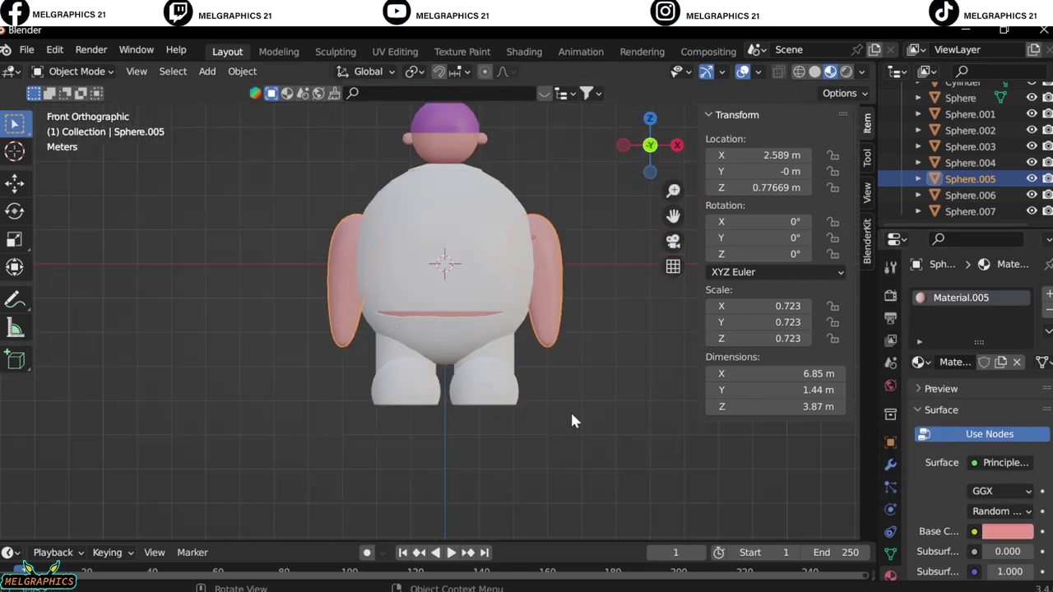
left_click(448, 286)
left_click(999, 426)
left_click(1008, 533)
left_click_drag(961, 386, 926, 344)
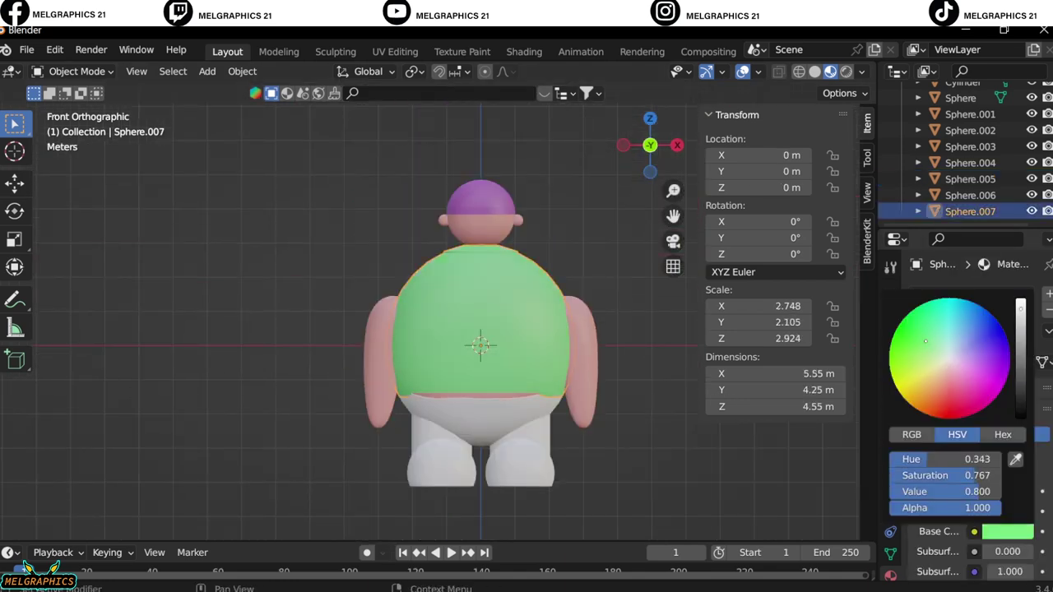
Step: Add a new purple material to the shorts
middle_click_drag(395, 436, 505, 438)
left_click(504, 438)
key("KP_1")
left_click(987, 362)
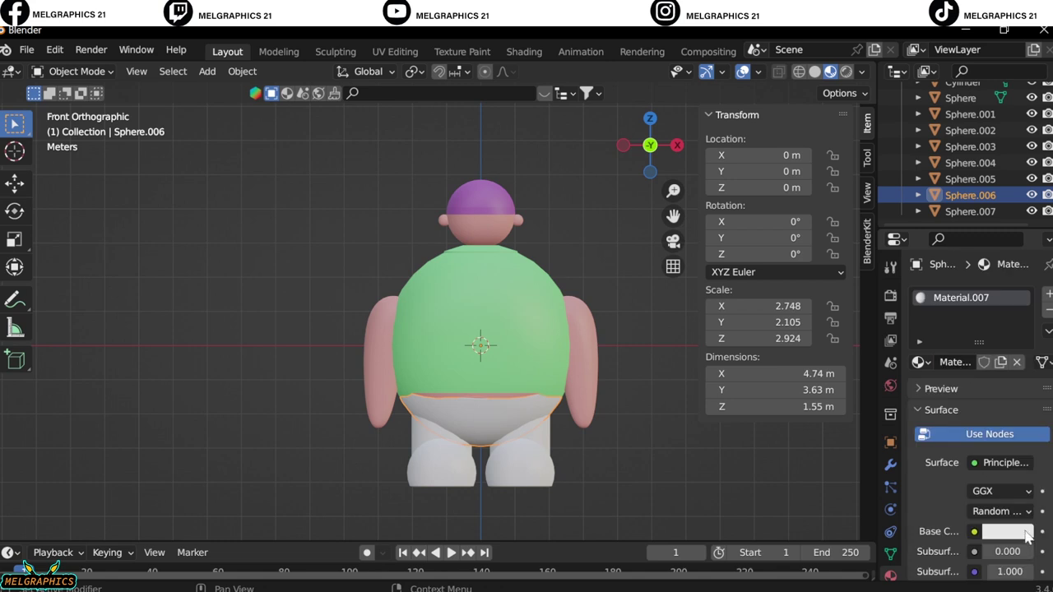
left_click(1008, 533)
left_click_drag(946, 354, 930, 382)
Step: Set the legs' base colour to purple
left_click(550, 435)
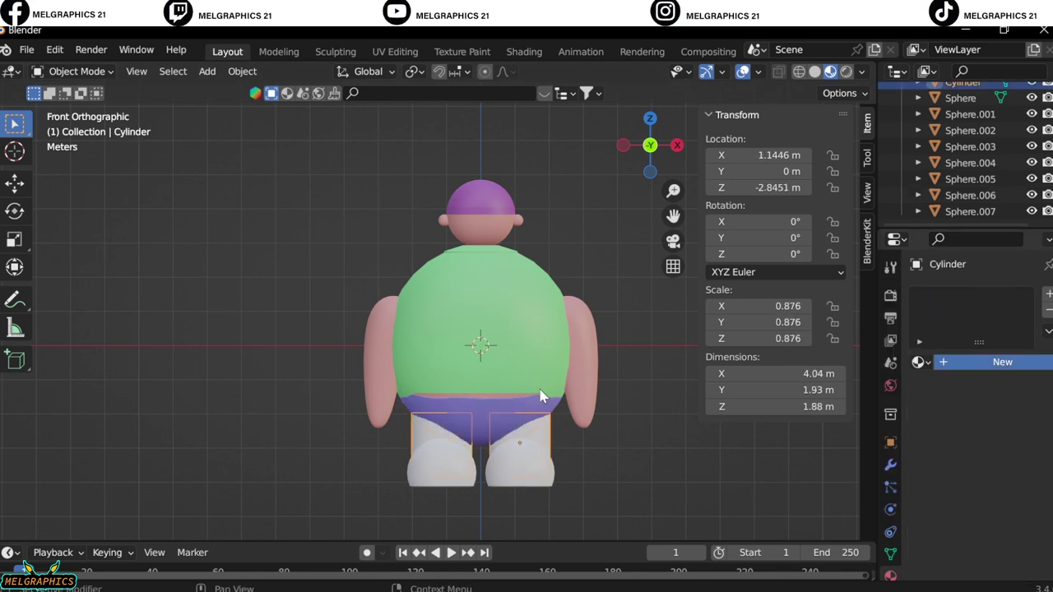
left_click(525, 407)
left_click(1002, 533)
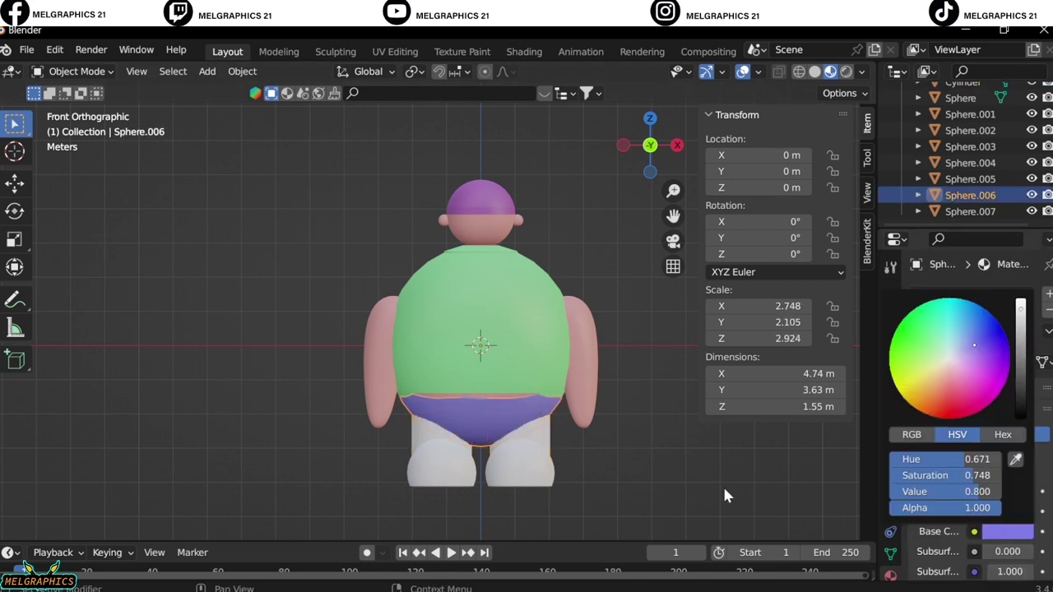
left_click(518, 444)
left_click(1007, 531)
left_click(979, 459)
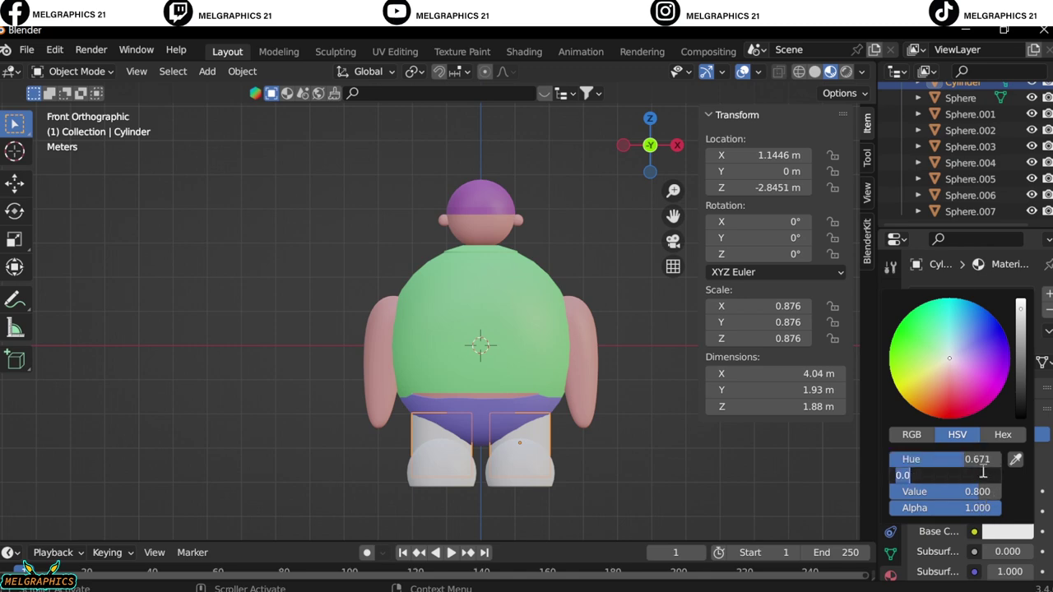
key("Return")
Step: Give the shoes a magenta material
middle_click_drag(610, 443, 625, 395)
key("KP_1")
left_click(519, 461)
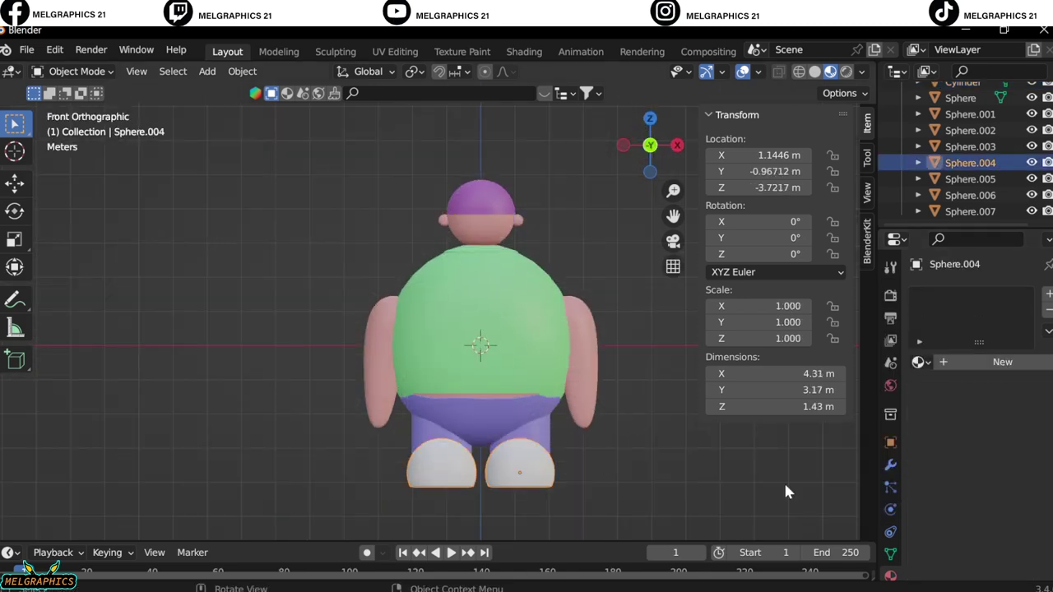
left_click(1008, 532)
left_click(964, 399)
left_click(587, 359)
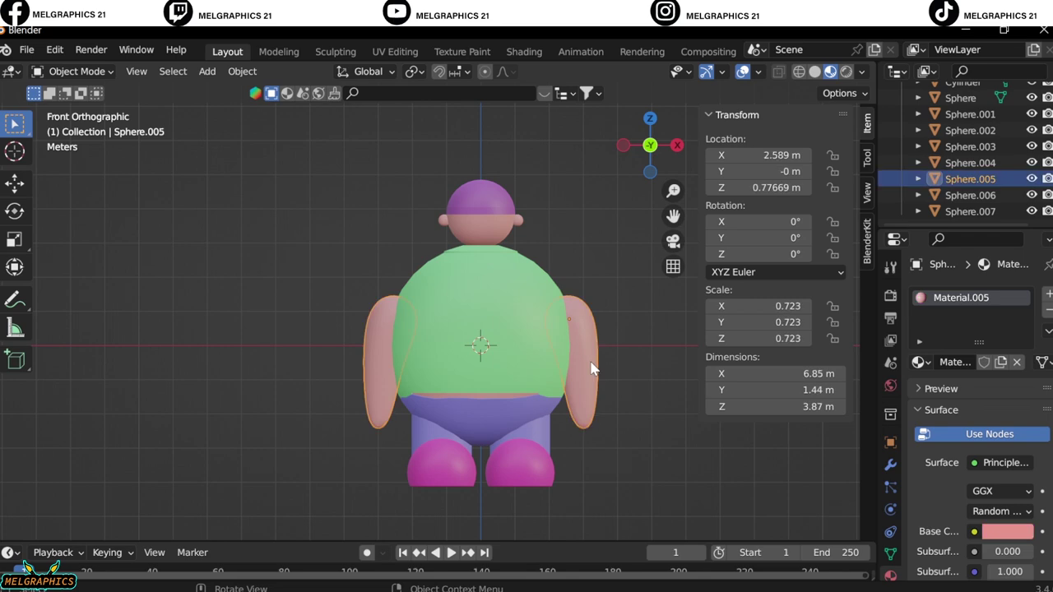
Step: Reposition the arm and set its origin to its own geometry
key("g")
left_click(589, 353)
right_click(575, 347)
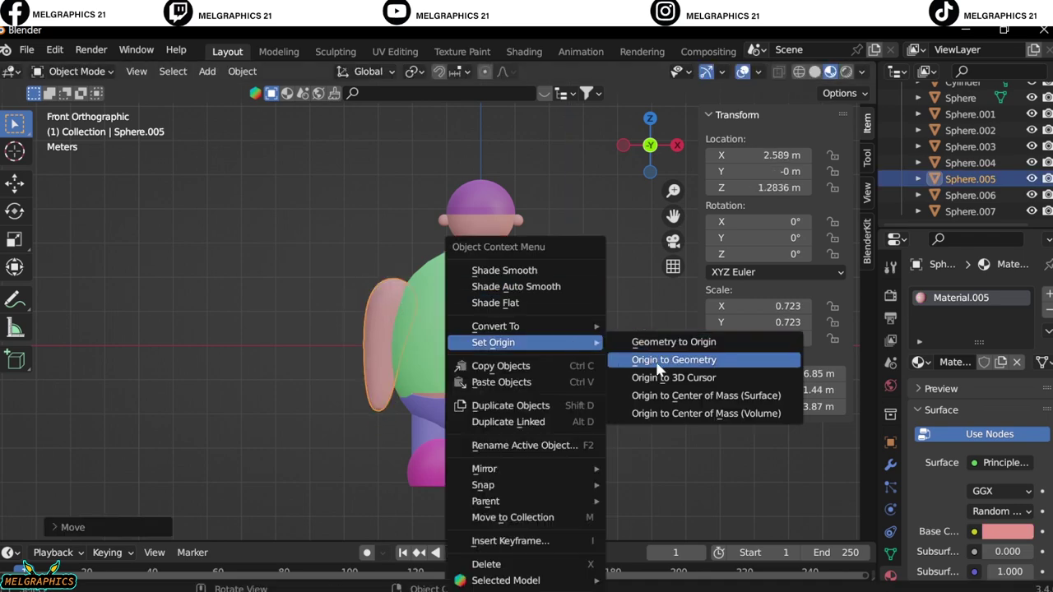
left_click(658, 362)
right_click(579, 381)
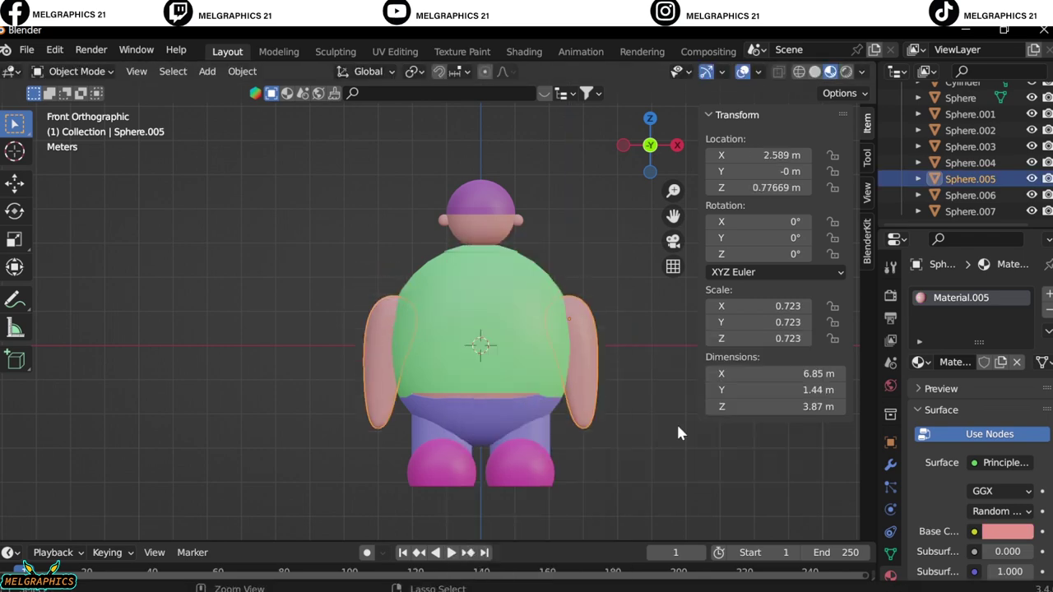
left_click(677, 422)
Step: Box-select several character parts and move them vertically along Z
scroll(511, 311, "up", 3)
scroll(537, 245, "up", 2)
middle_click_drag(537, 245, 606, 404)
key("KP_1")
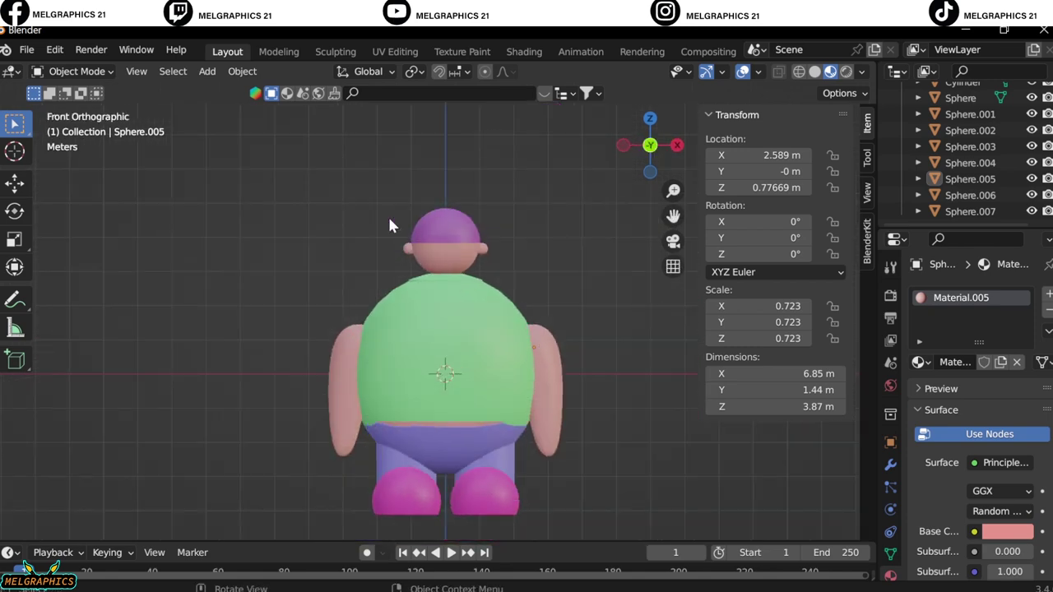
left_click_drag(390, 225, 597, 501)
key("g")
key("z")
left_click(591, 359)
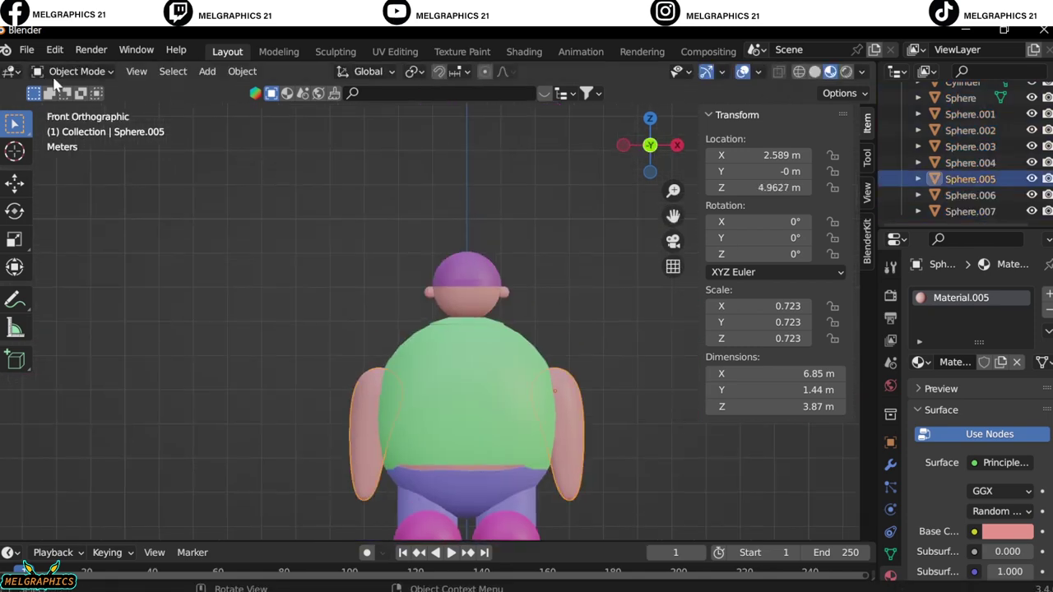
Step: Switch the arm into Sculpt Mode
left_click(77, 71)
left_click(75, 123)
scroll(576, 376, "up", 5)
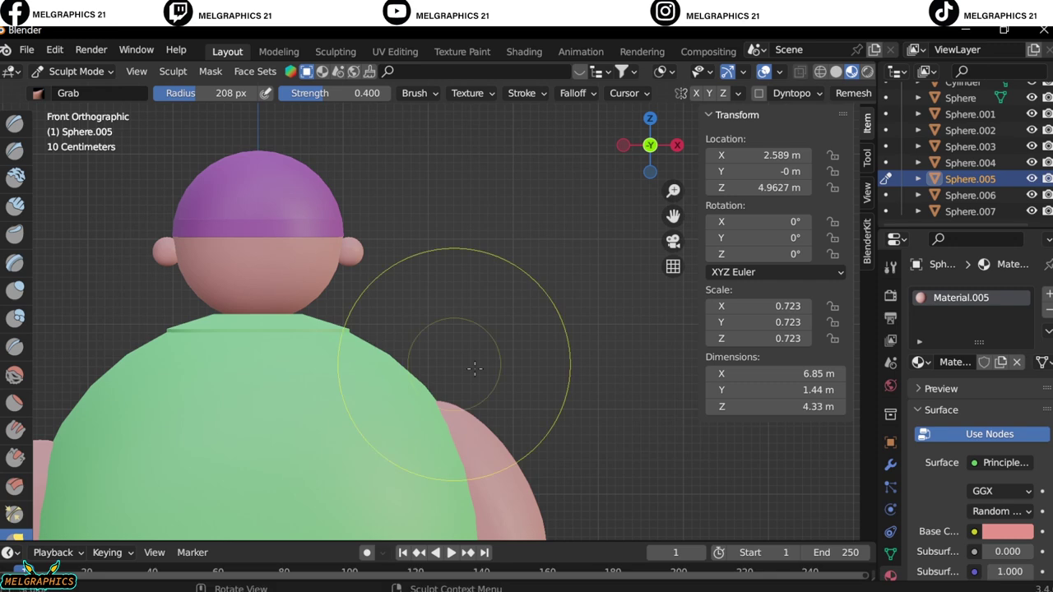
Step: Reshape the arm's shoulder with the Grab brush, leaving the arm 4.23 m tall
left_click_drag(673, 215, 721, 188)
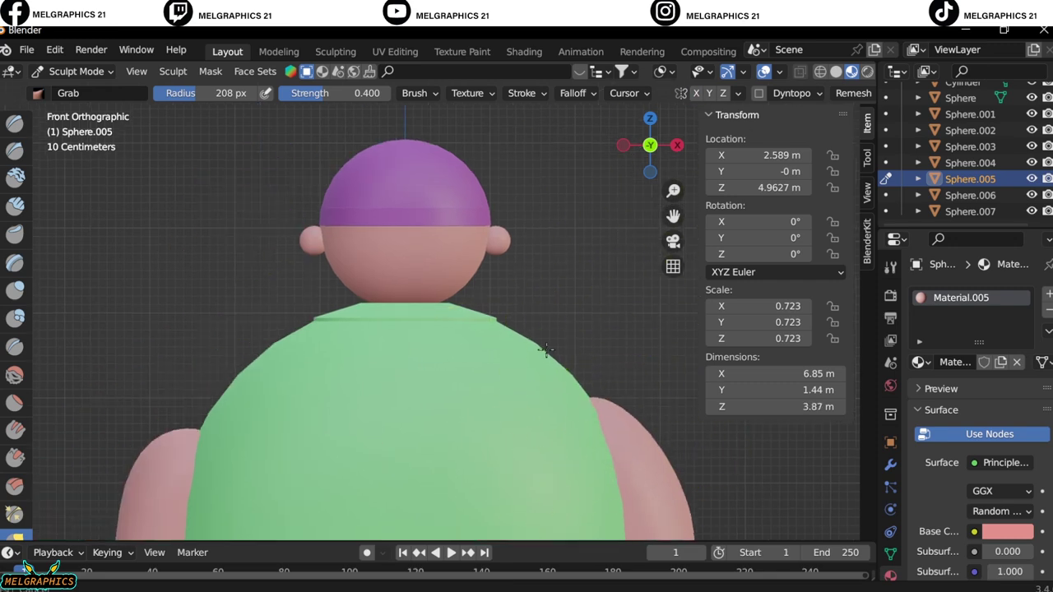
scroll(252, 356, "down", 5)
middle_click_drag(395, 400, 282, 400)
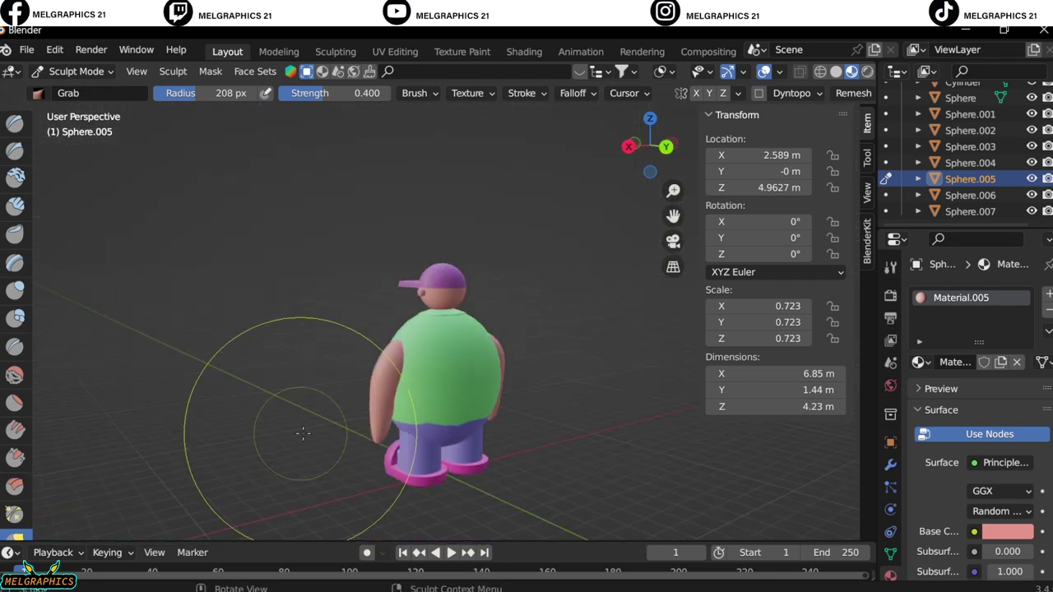
key("KP_1")
Step: Return to object editing and scale the head down by 0.9152
key("ctrl+Tab")
left_click(450, 284)
key("s")
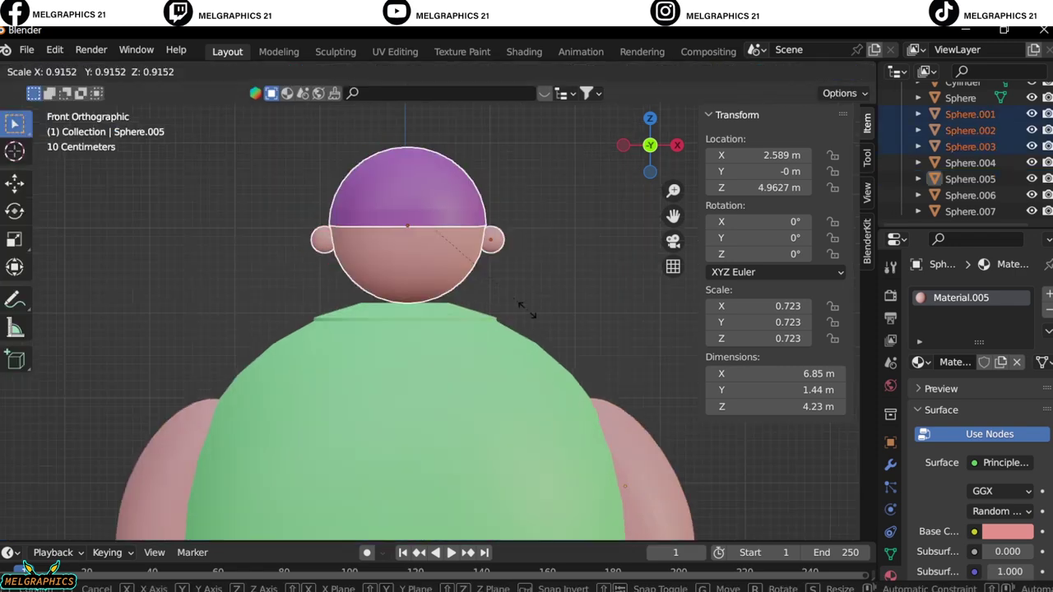
left_click(508, 321)
Step: Move the head down onto the body
key("g")
left_click(508, 321)
key("g")
left_click(524, 288)
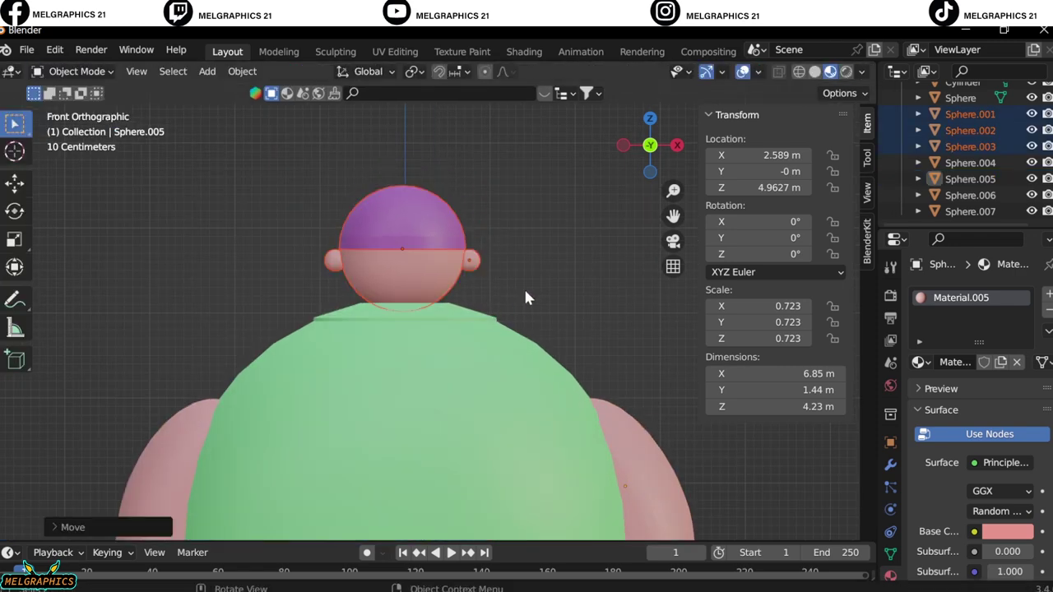
scroll(493, 304, "down", 4)
middle_click_drag(463, 317, 462, 415)
Step: Add a cylinder and move it into position beside the character
key("shift+a")
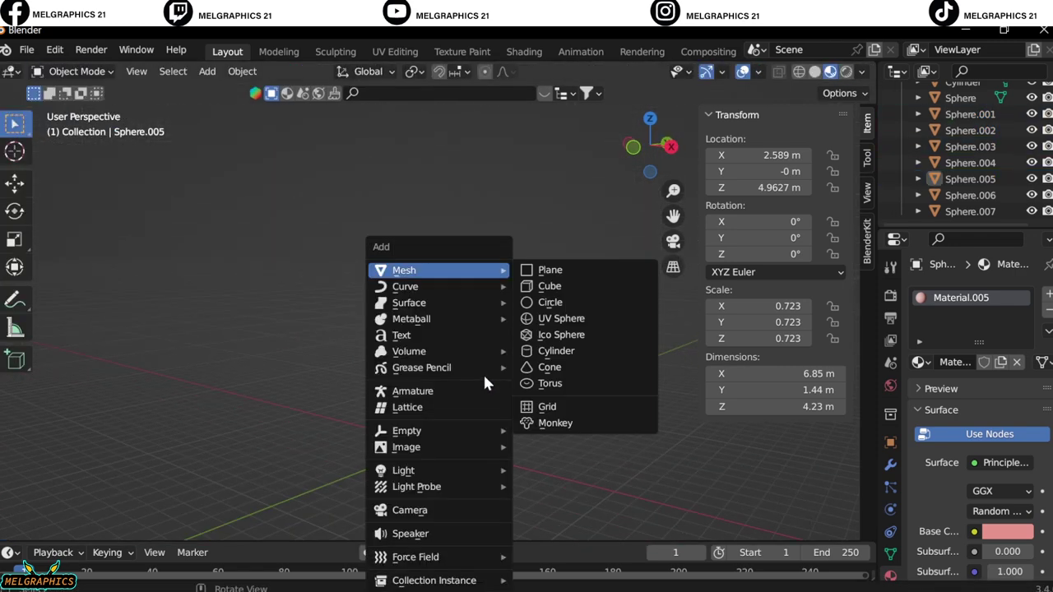
left_click(555, 352)
key("KP_1")
key("g")
key("z")
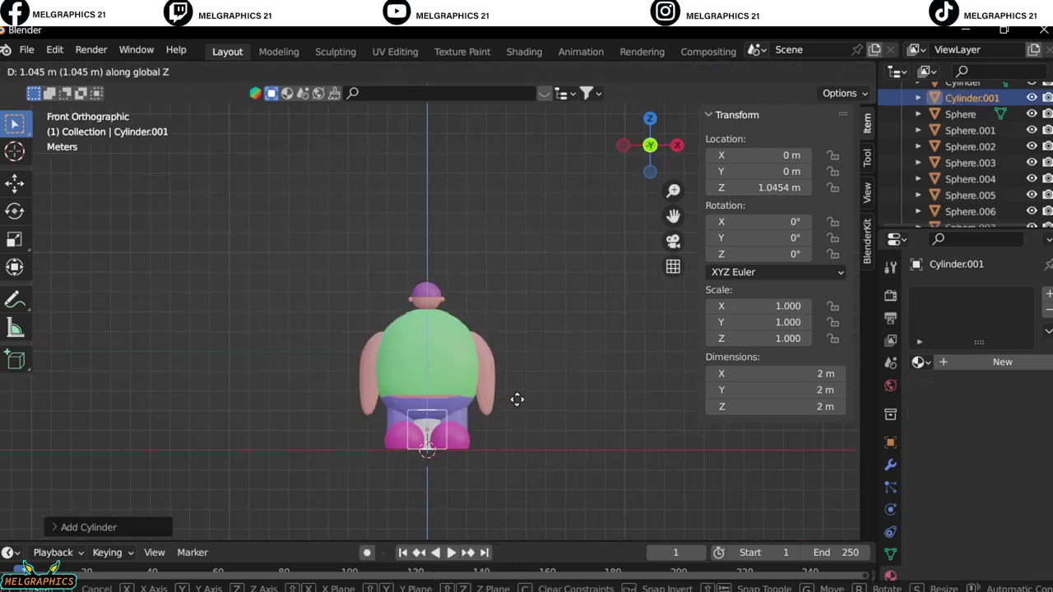
key("x")
left_click(617, 402)
middle_click_drag(598, 364, 502, 386)
Step: Add an area light, rotate it 90° and raise it to 4.549 m
key("shift+a")
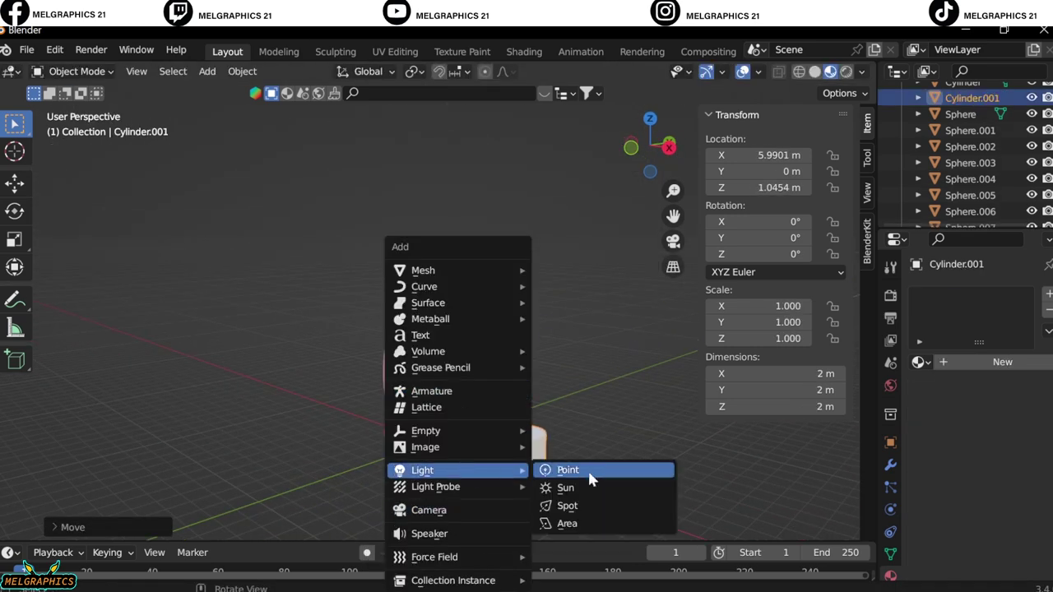
left_click(576, 519)
key("KP_3")
type("90")
key("Return")
key("g")
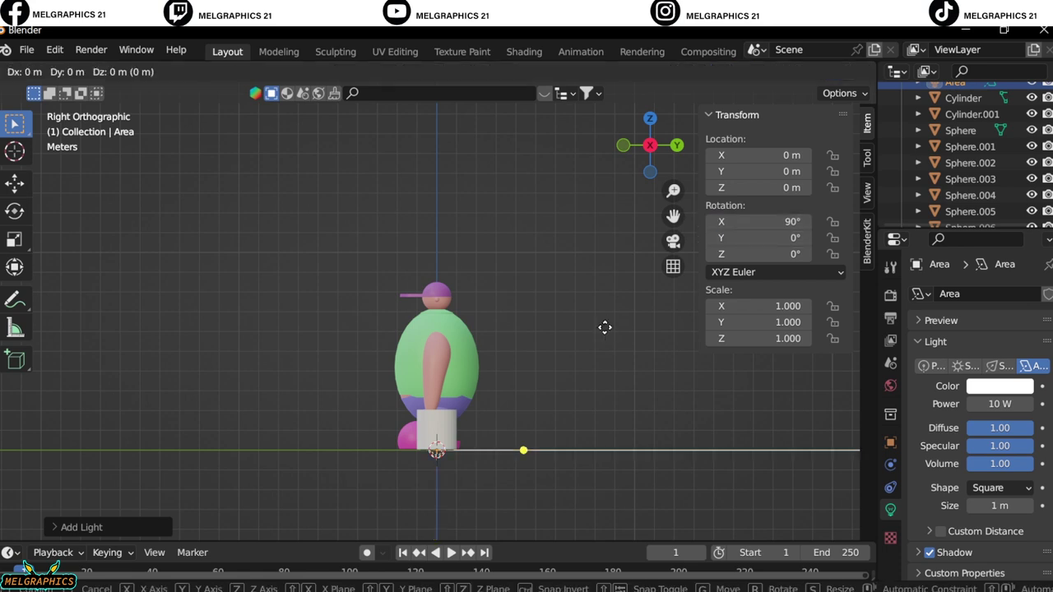
key("z")
left_click(411, 306)
Step: Angle the area light and move it out along X to the character's front-right
key("KP_7")
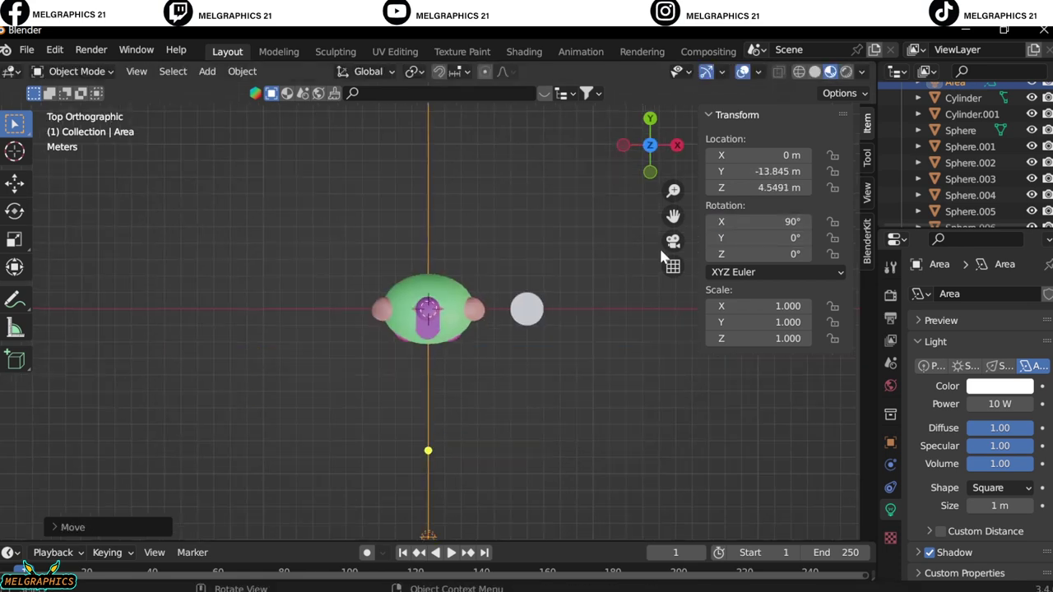
right_click(403, 326)
double_click(754, 254)
type("45")
key("g")
key("x")
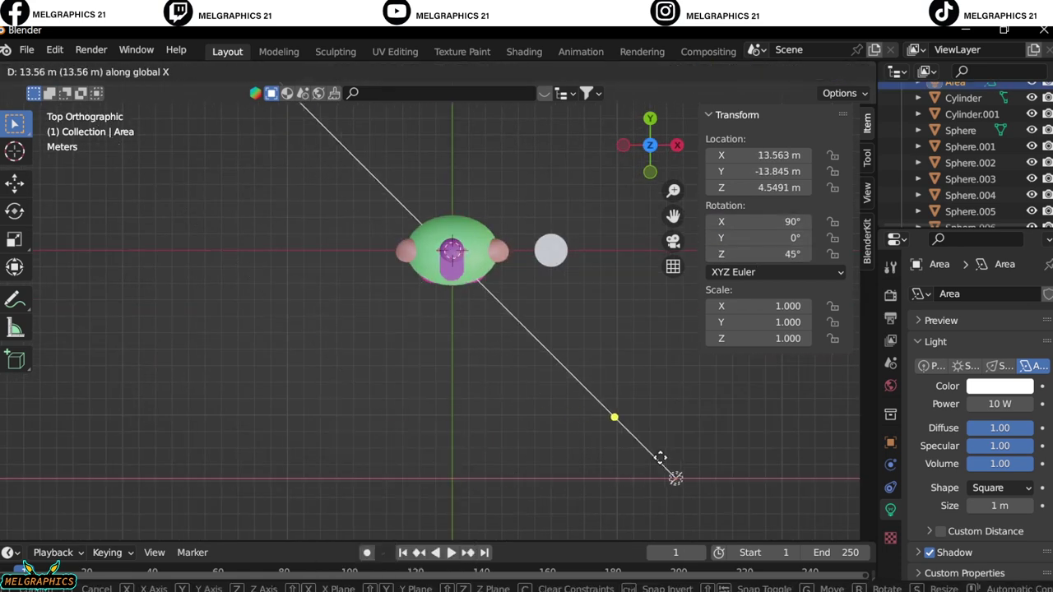
left_click(670, 470)
Step: Place a linked copy of the light, rotated -45°, on the opposite front side
right_click(675, 481)
left_click(658, 486)
right_click(658, 486)
key("g")
key("x")
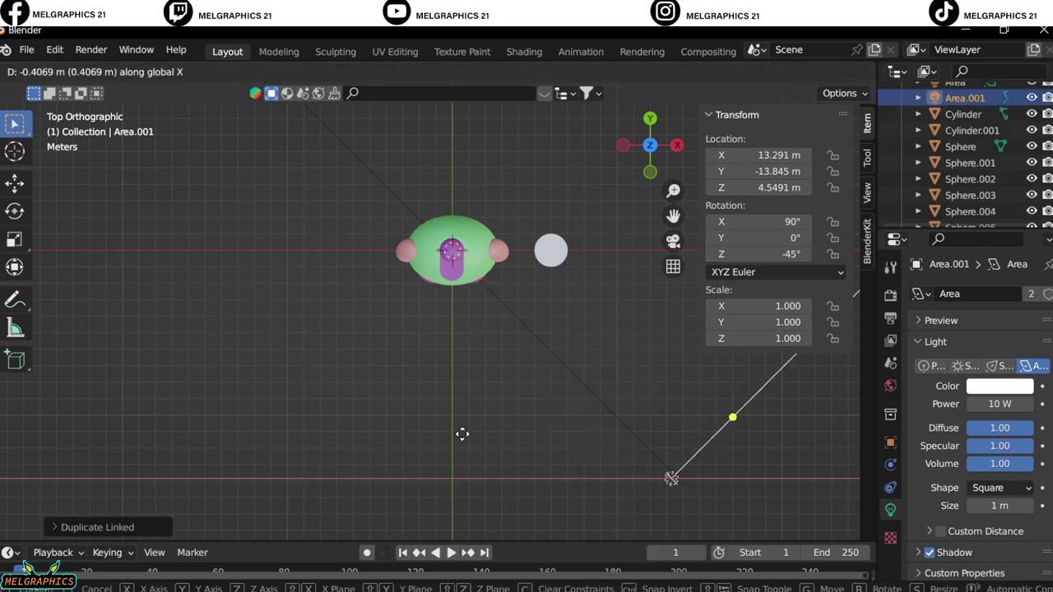
left_click(183, 423)
Step: Add another area light directly overhead at 11.935 m
key("shift+a")
left_click(493, 367)
key("KP_3")
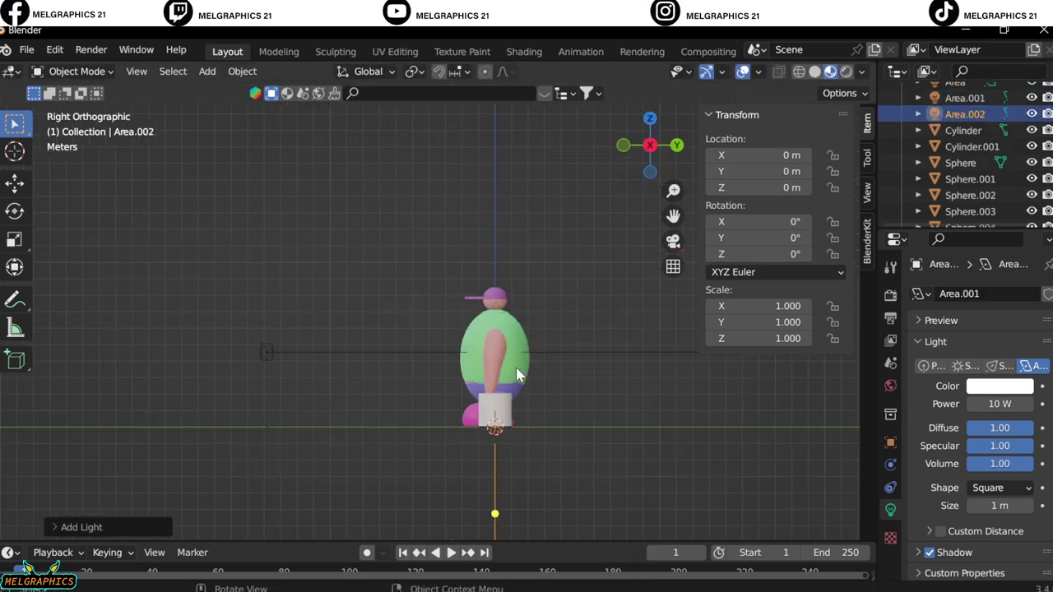
key("g")
key("z")
left_click(525, 168)
key("KP_1")
Step: Duplicate the overhead light into a side light turned 90° about Y, at X 10.002 m and lowered
key("KP_7")
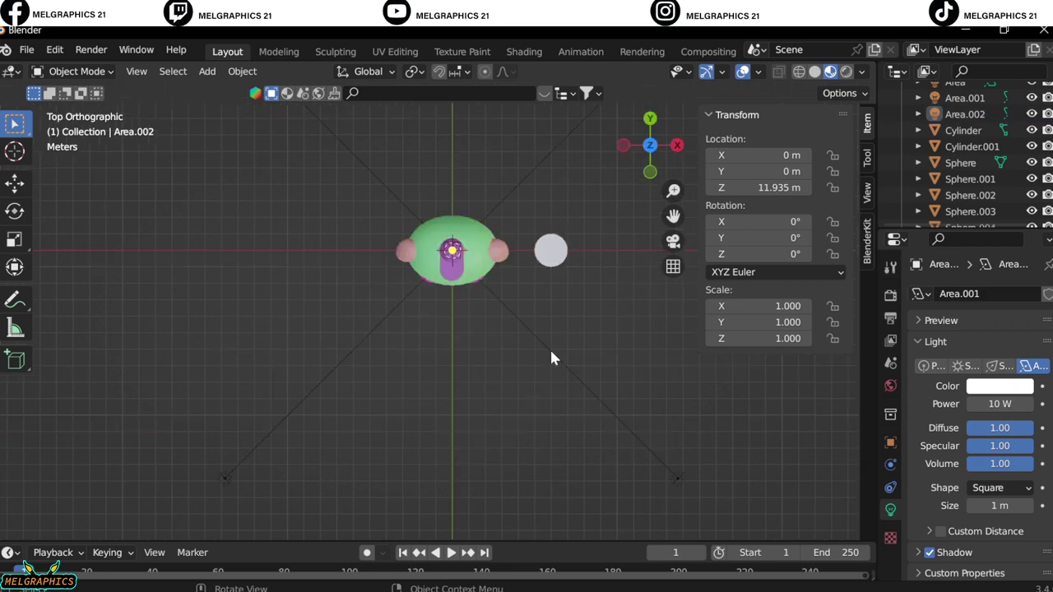
key("shift+d")
key("Escape")
key("KP_1")
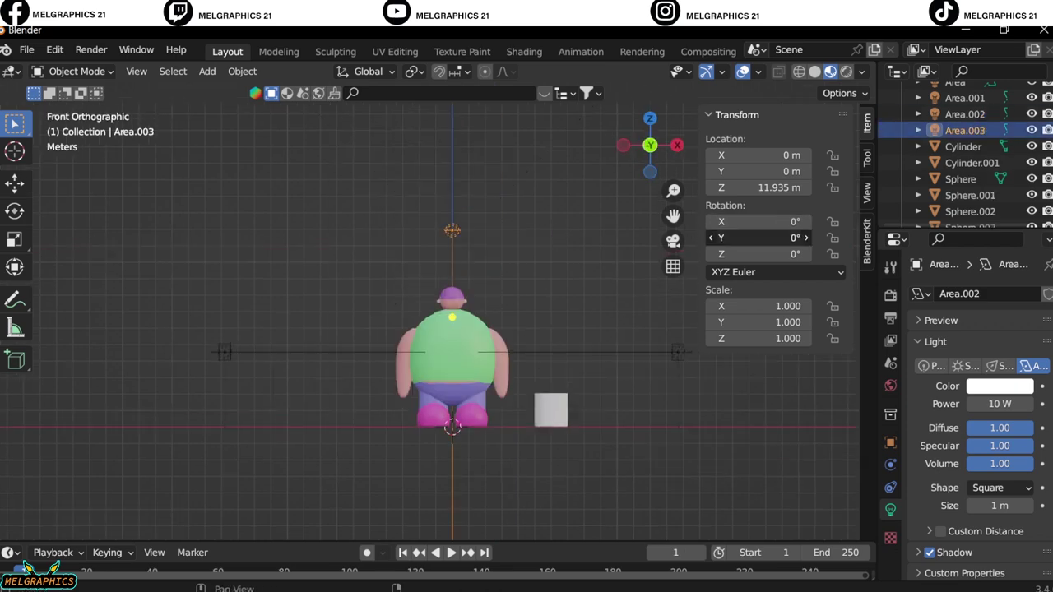
type("90")
key("Return")
key("g")
key("x")
left_click(801, 305)
key("g")
key("z")
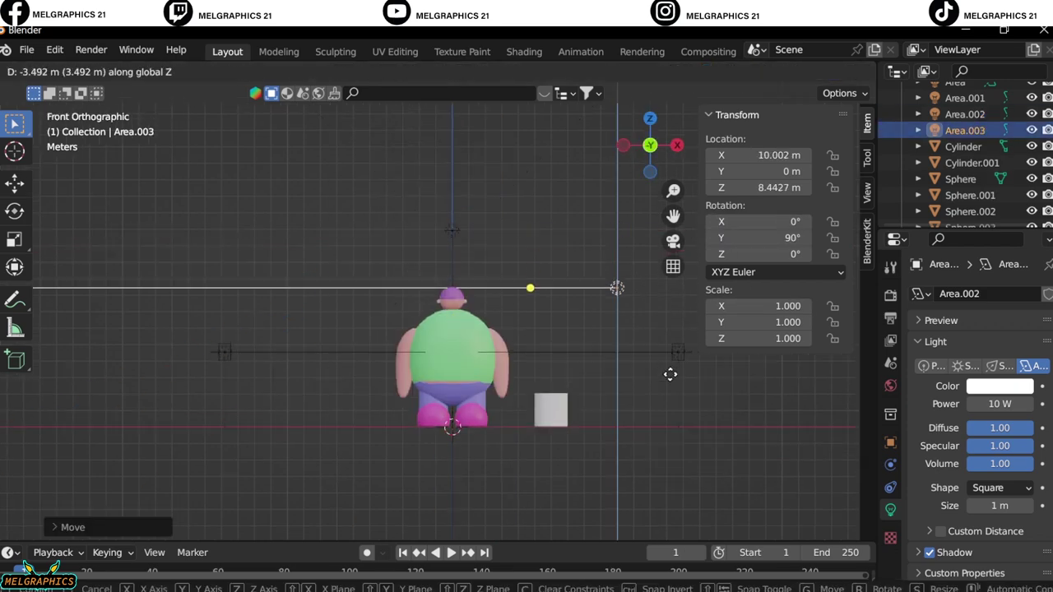
left_click(681, 423)
key("KP_7")
key("KP_1")
Step: Add a camera and pull it back to Y -15.421 m
key("shift+a")
left_click(547, 372)
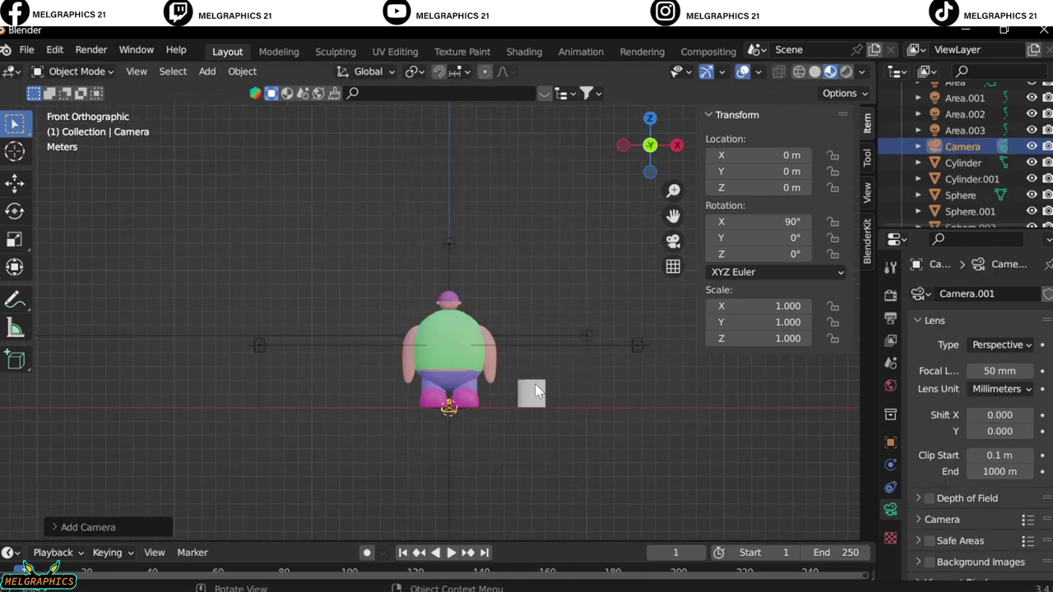
key("KP_3")
key("y")
left_click(362, 368)
Step: Turn the camera 45° toward the character and place it at X 12.328 m, height 4.5163 m
key("KP_7")
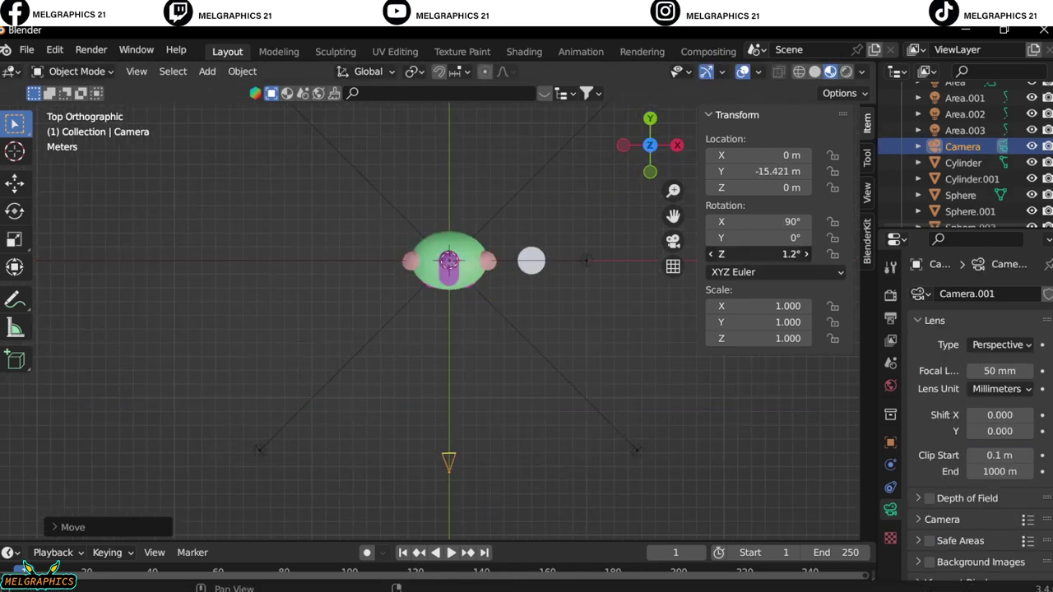
key("g")
key("x")
left_click(663, 414)
key("KP_0")
key("KP_3")
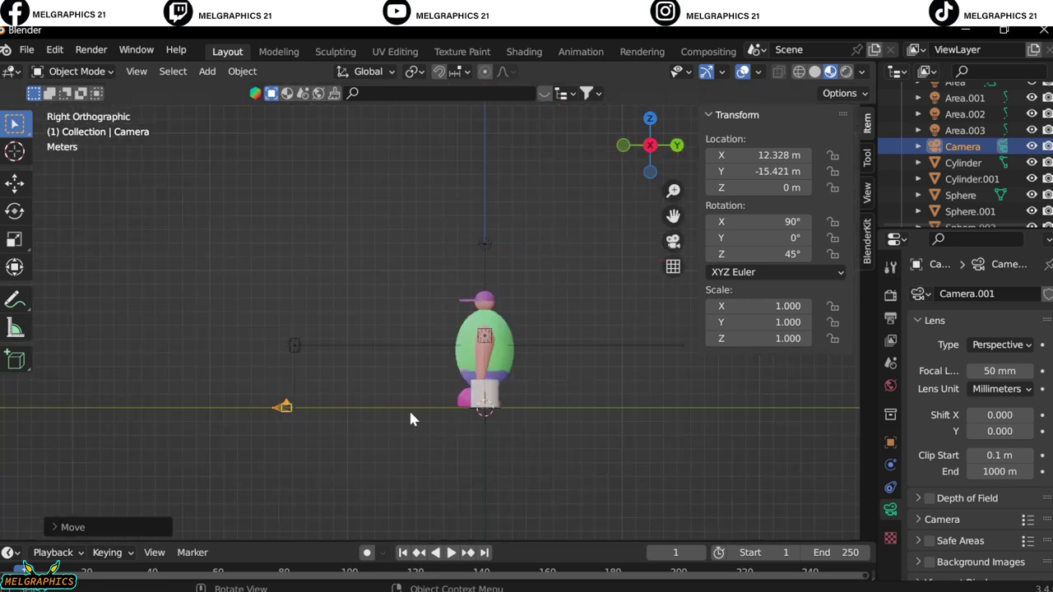
key("g")
key("z")
left_click(374, 362)
Step: Set the camera to a 42 mm focal length with a 0.2 lens shift to frame the character
key("KP_0")
left_click_drag(999, 370, 1016, 371)
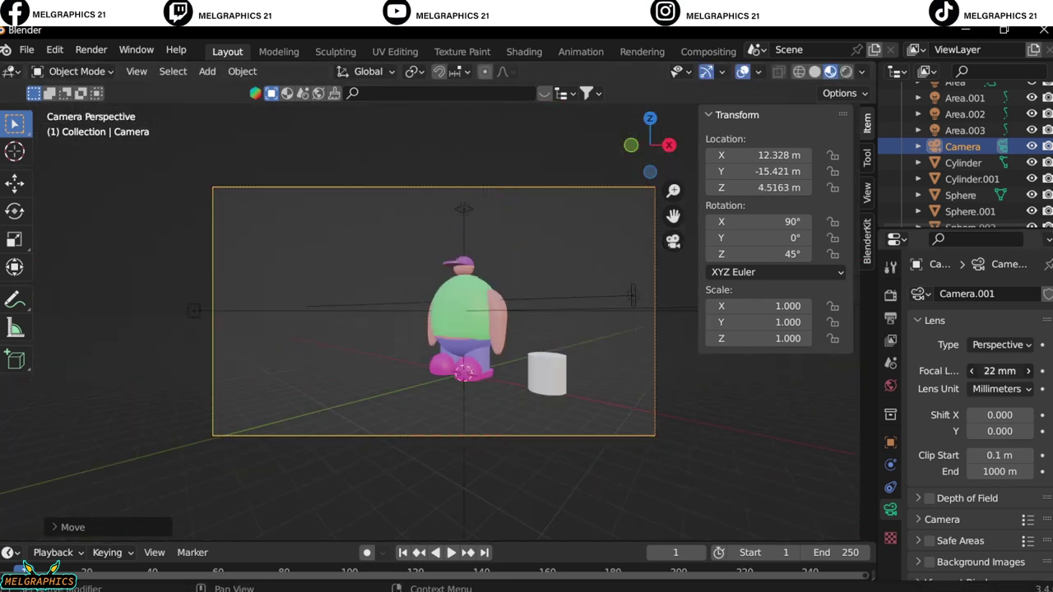
mouse_move(991, 414)
left_mouse_down()
mouse_move(1010, 414)
mouse_move(983, 431)
left_mouse_up()
left_click_drag(1000, 370, 1020, 370)
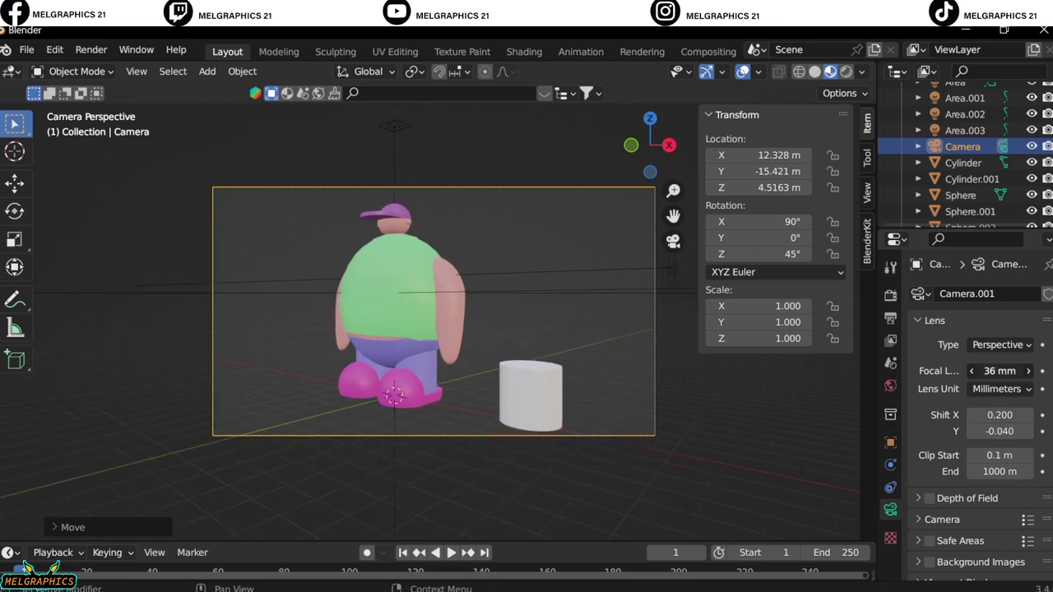
left_click(27, 49)
Step: Save the scene as day8.blend
left_click(59, 172)
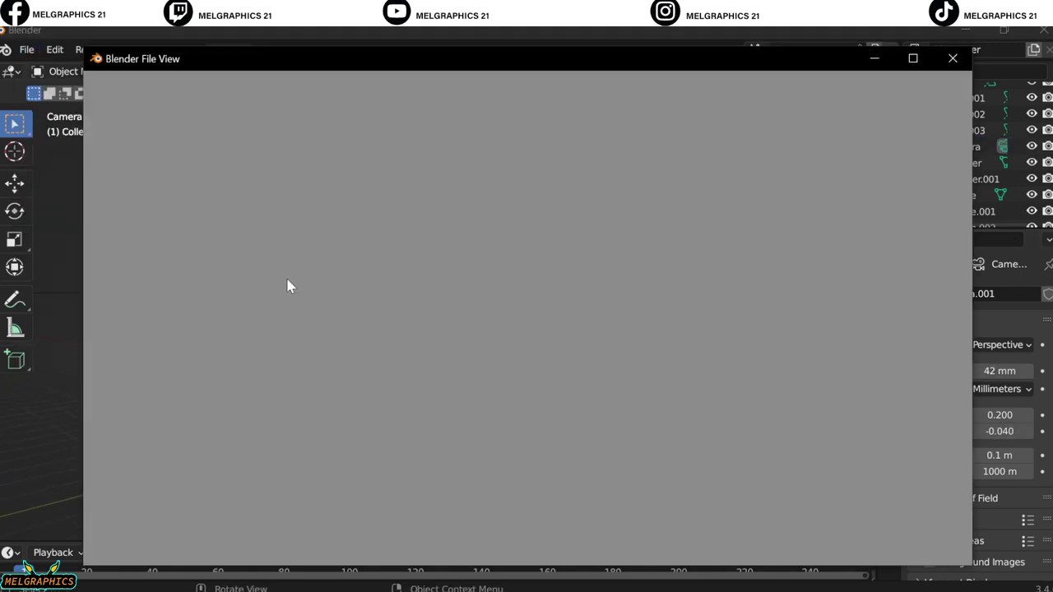
left_click(371, 560)
type("day8")
left_click(803, 560)
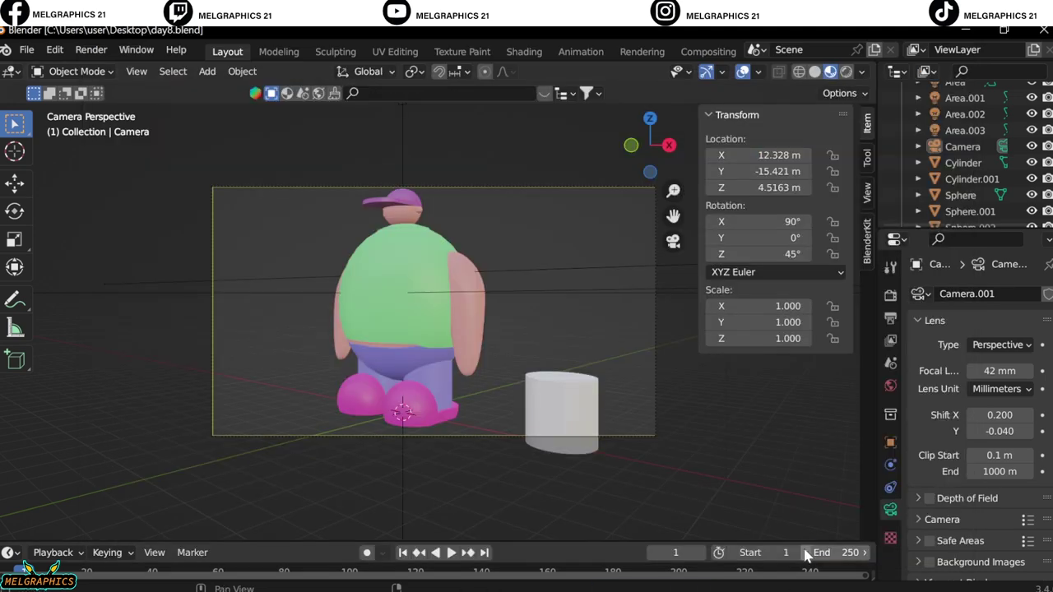
Step: Import the cyclorama FBX file from the Downloads folder
left_click(26, 50)
mouse_move(54, 268)
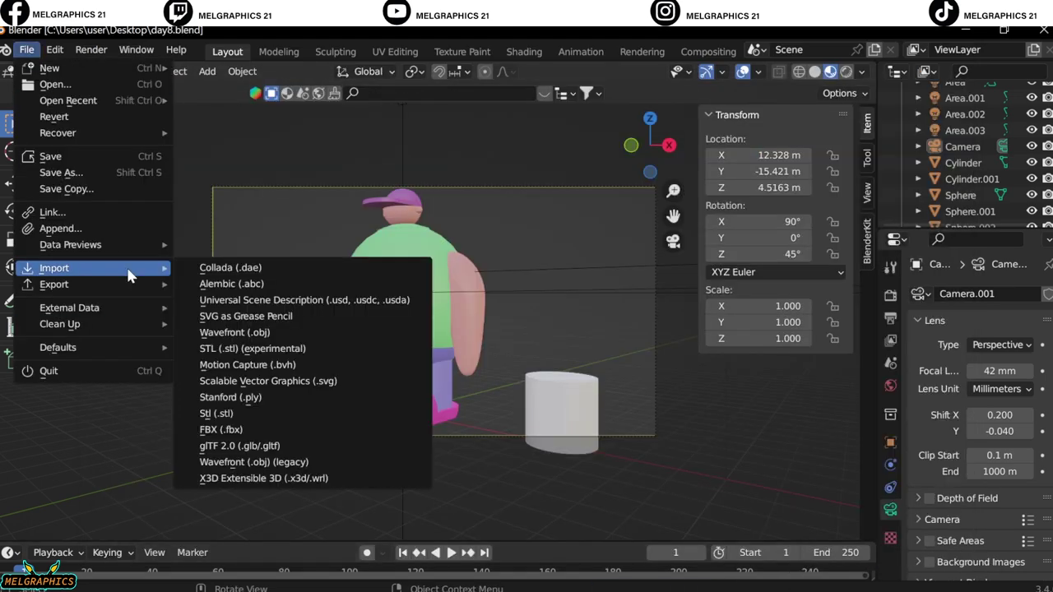
left_click(248, 431)
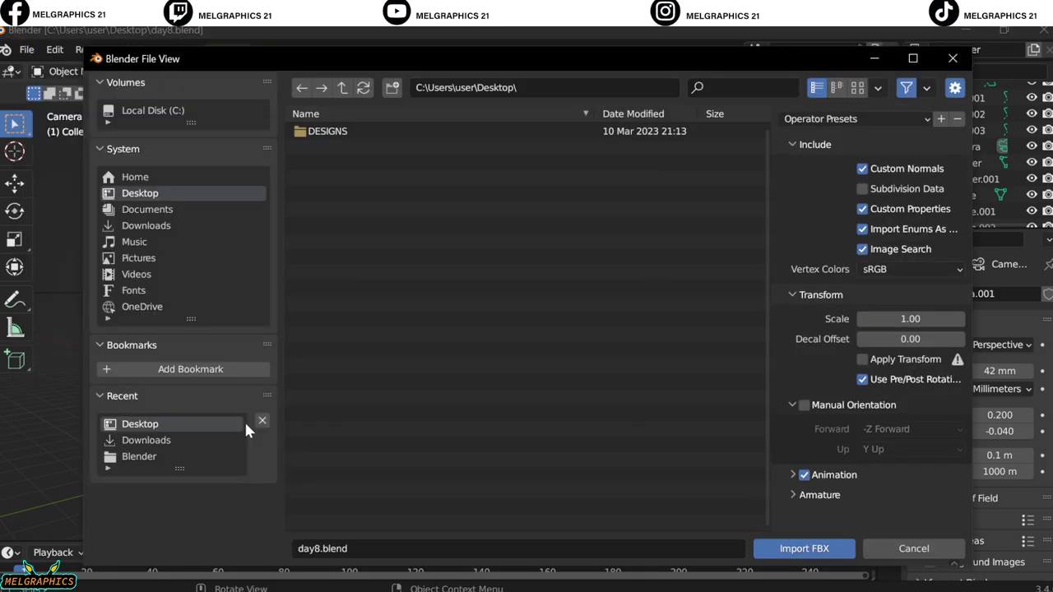
left_click(206, 440)
key("Escape")
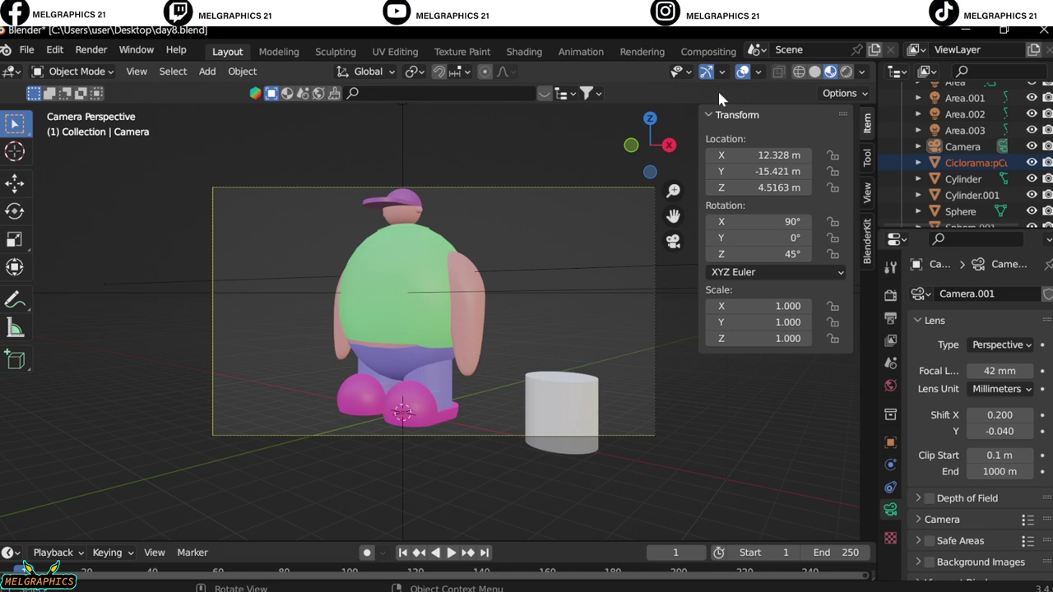
Step: Scale up the cyclorama backdrop in two passes and switch to Rendered shading
key("s")
left_click(506, 354)
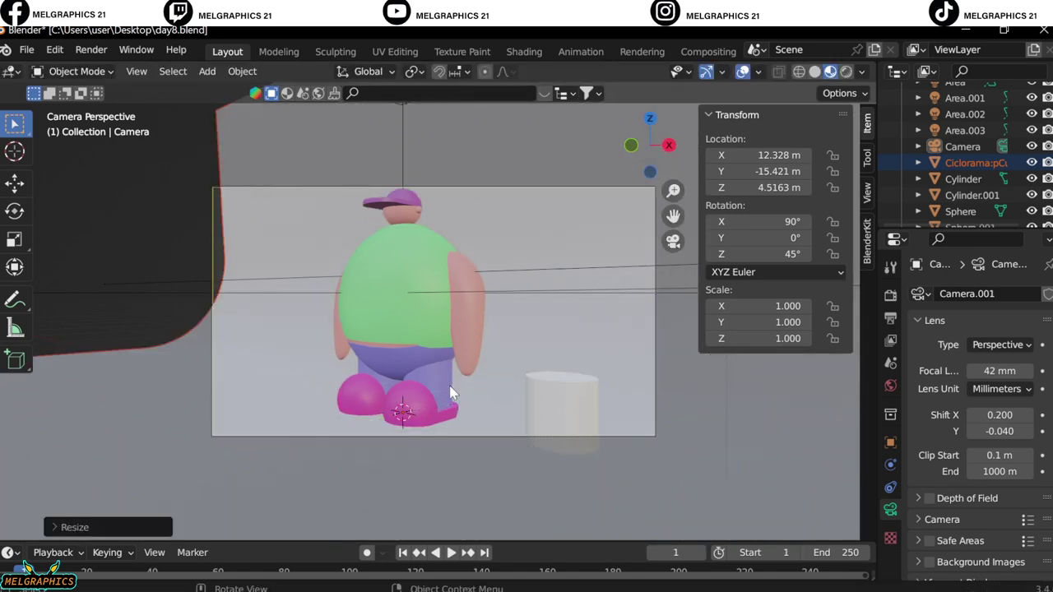
key("s")
left_click(323, 261)
key("z")
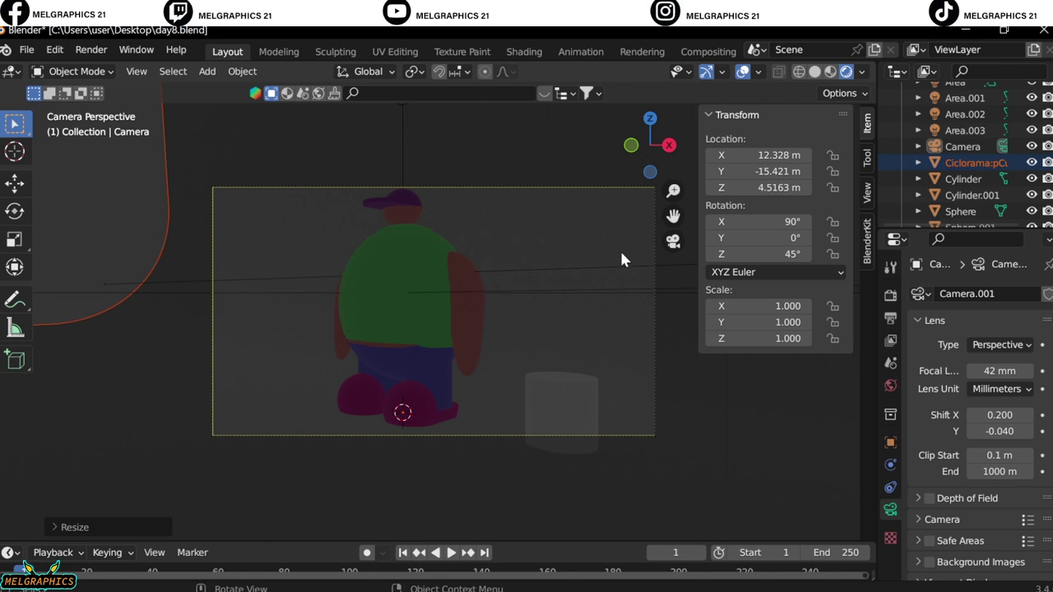
Step: Set the linked front area lights to 1000 W power
key("KP_7")
left_click(573, 391)
type("6")
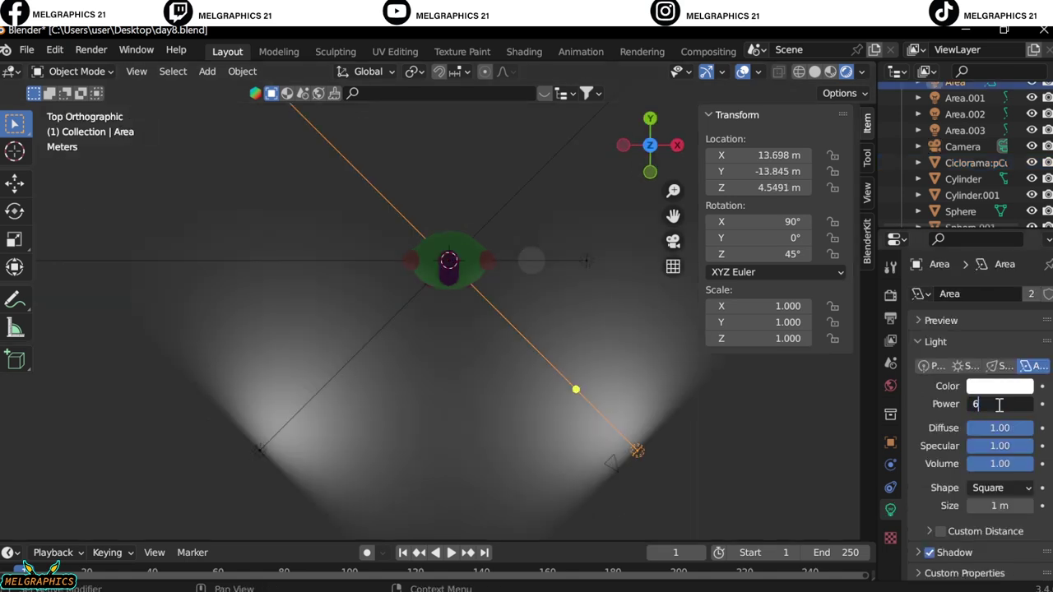
key("KP_0")
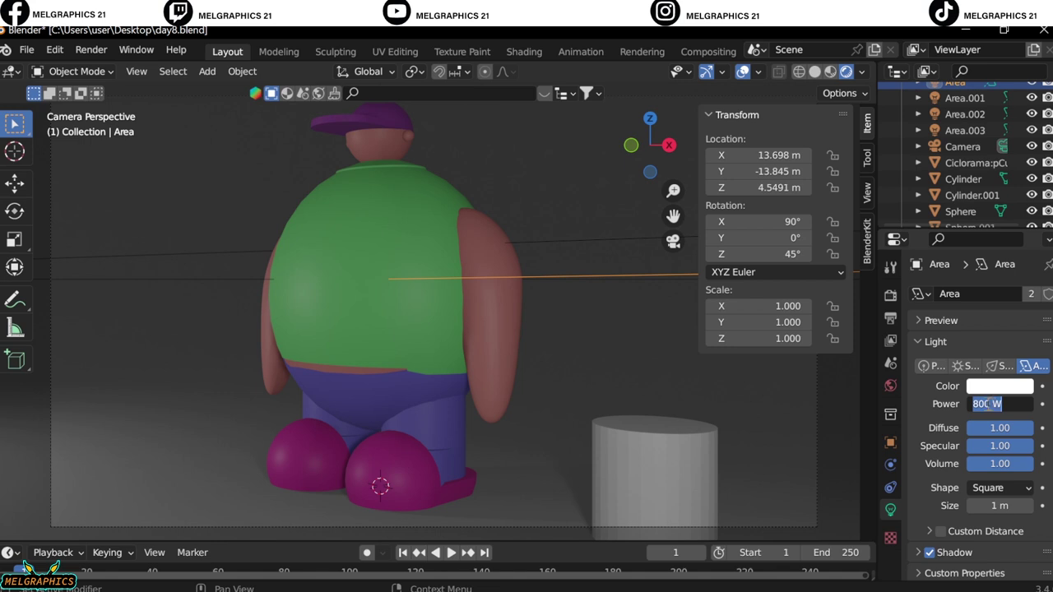
left_click(999, 404)
type("1000")
key("Return")
scroll(336, 390, "down", 5)
Step: Move the front-right light slightly inward along X and reposition the front-left light
key("KP_7")
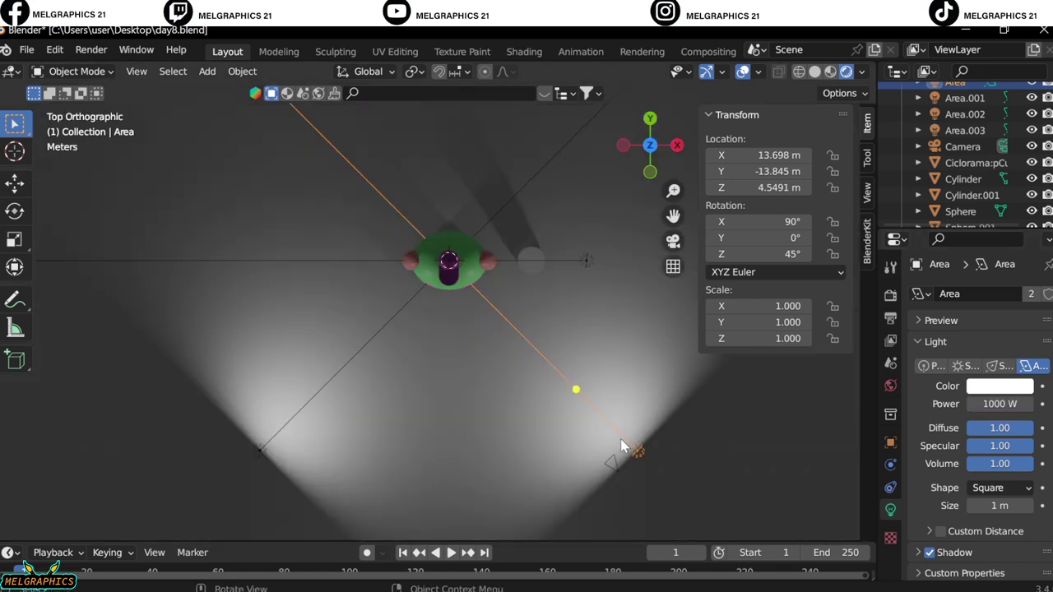
key("g")
key("x")
left_click(598, 442)
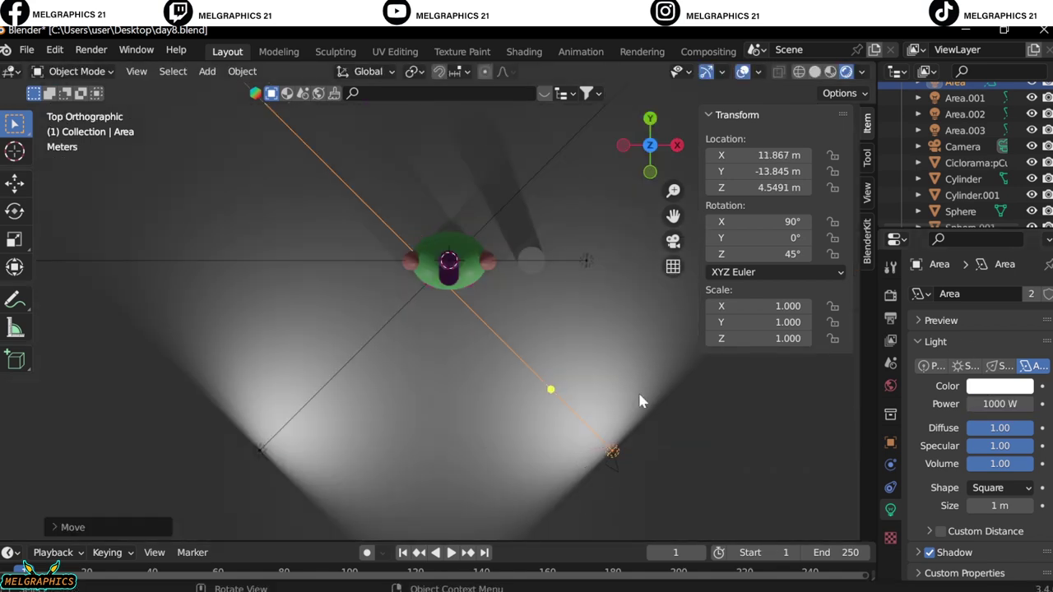
left_click(260, 450)
key("g")
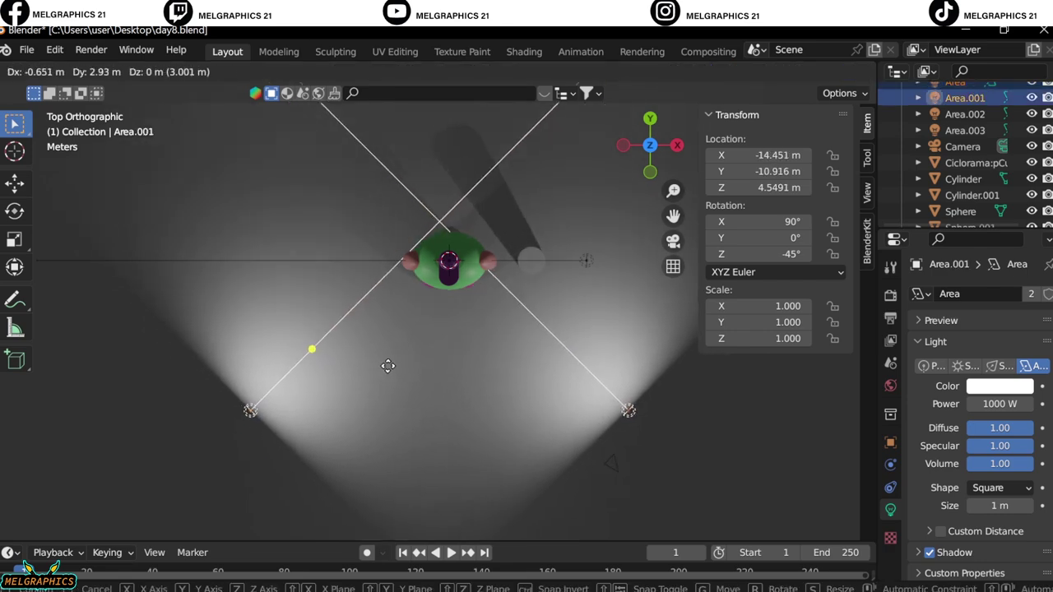
left_click(398, 340)
key("KP_0")
Step: Set the overhead light's power to 800 W, then delete the overhead light
left_click(964, 114)
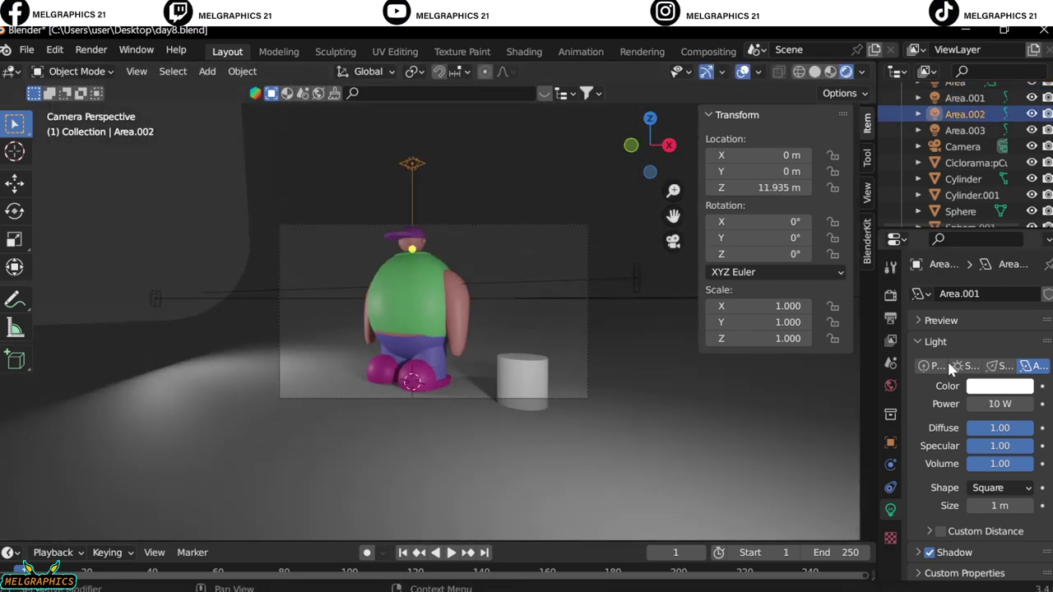
double_click(999, 404)
type("950")
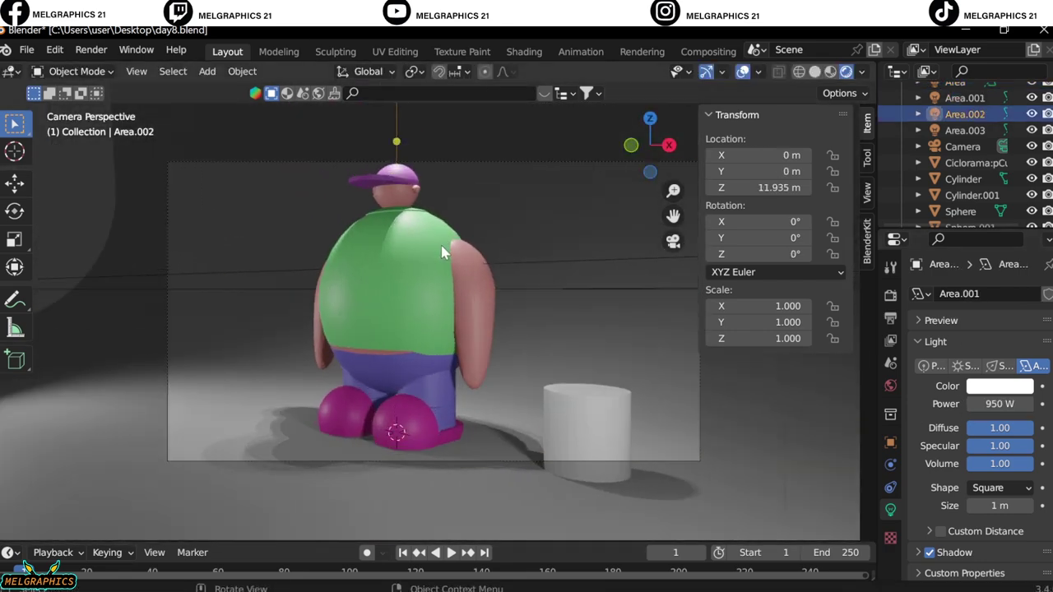
key("BackSpace")
key("BackSpace")
key("BackSpace")
type("800")
key("Return")
mouse_move(677, 419)
middle_mouse_down()
mouse_move(563, 394)
mouse_move(695, 410)
middle_mouse_up()
key("Delete")
right_click(465, 162)
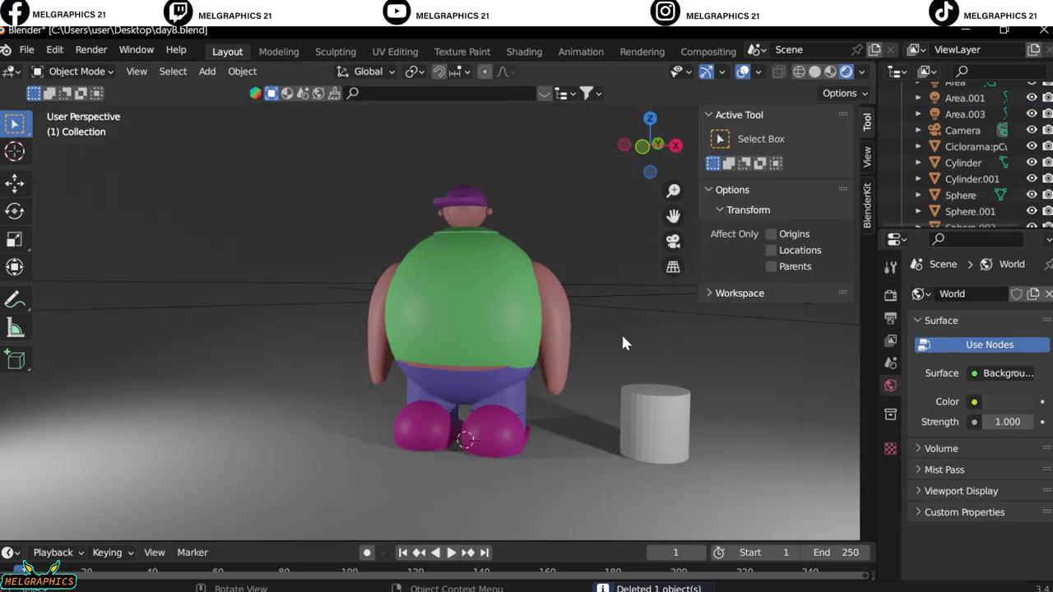
Step: Add a Sun light and position it above the character at about 6.8 m
key("KP_1")
key("shift+a")
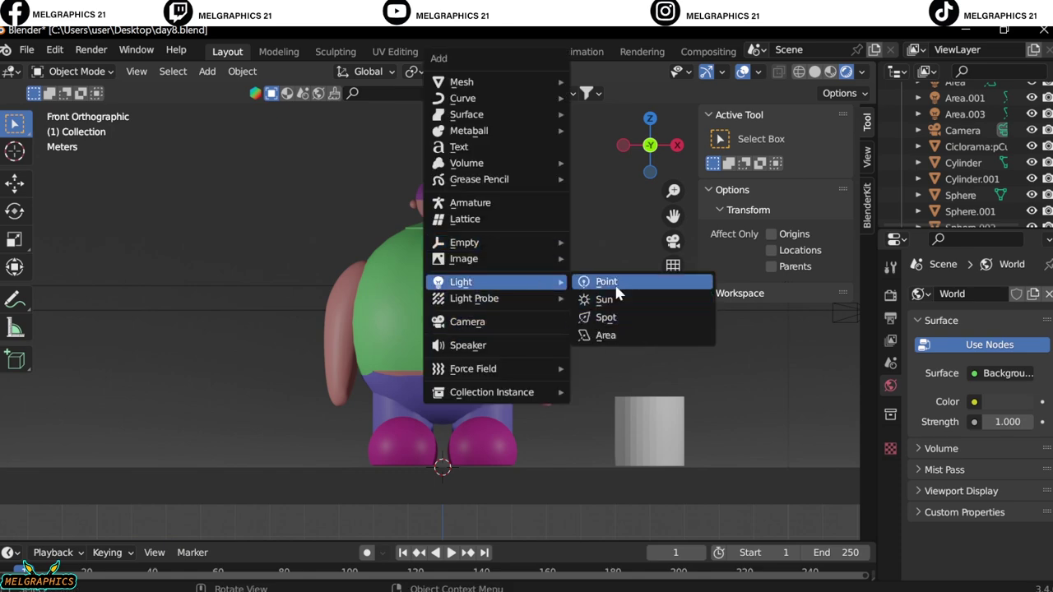
left_click(612, 298)
scroll(564, 381, "down", 5)
key("g")
key("z")
left_click(595, 399)
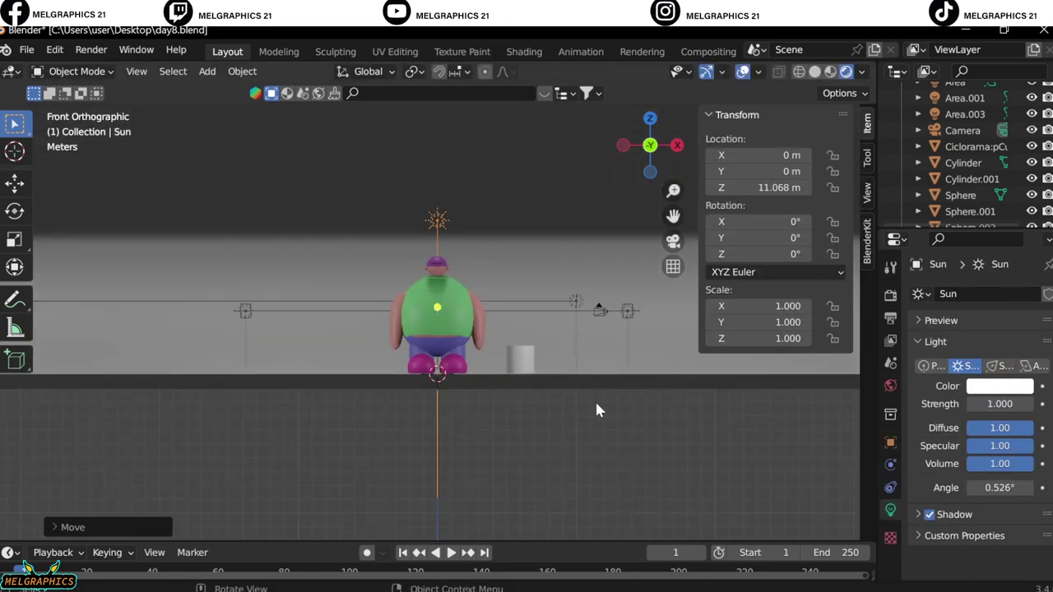
key("KP_0")
key("g")
left_click(420, 378)
Step: Keep the light as a Sun and widen its angle to soften shadows
scroll(410, 360, "up", 1)
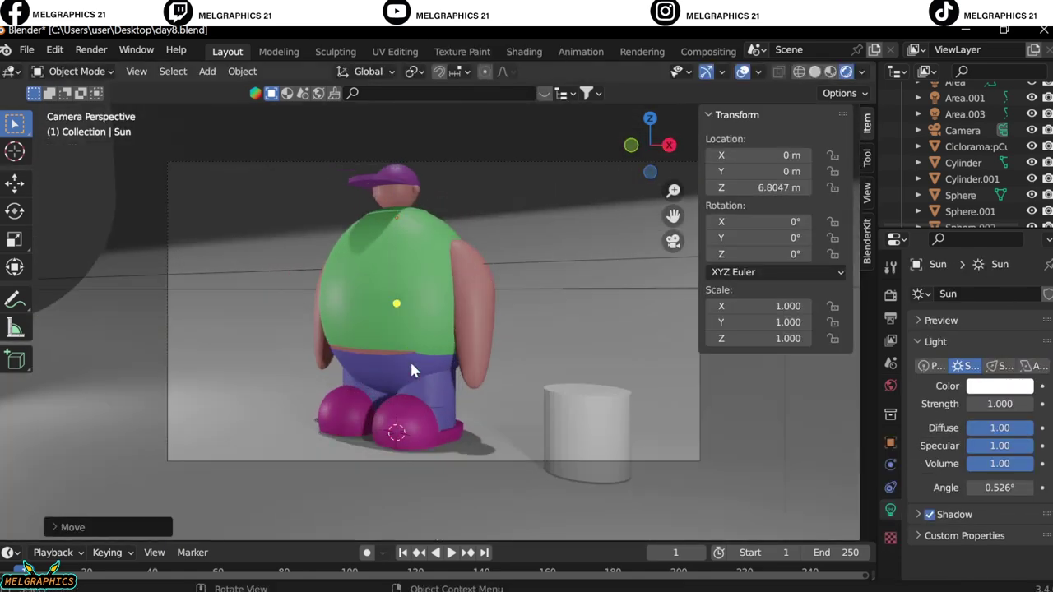
scroll(436, 349, "down", 2)
left_click(997, 365)
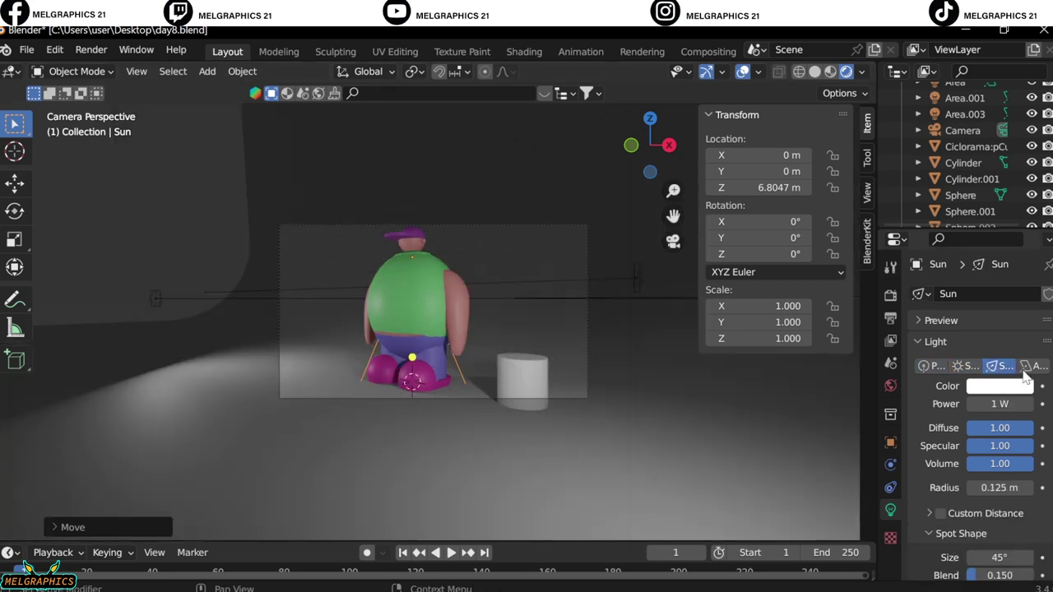
left_click(962, 365)
left_click_drag(1000, 487, 1029, 487)
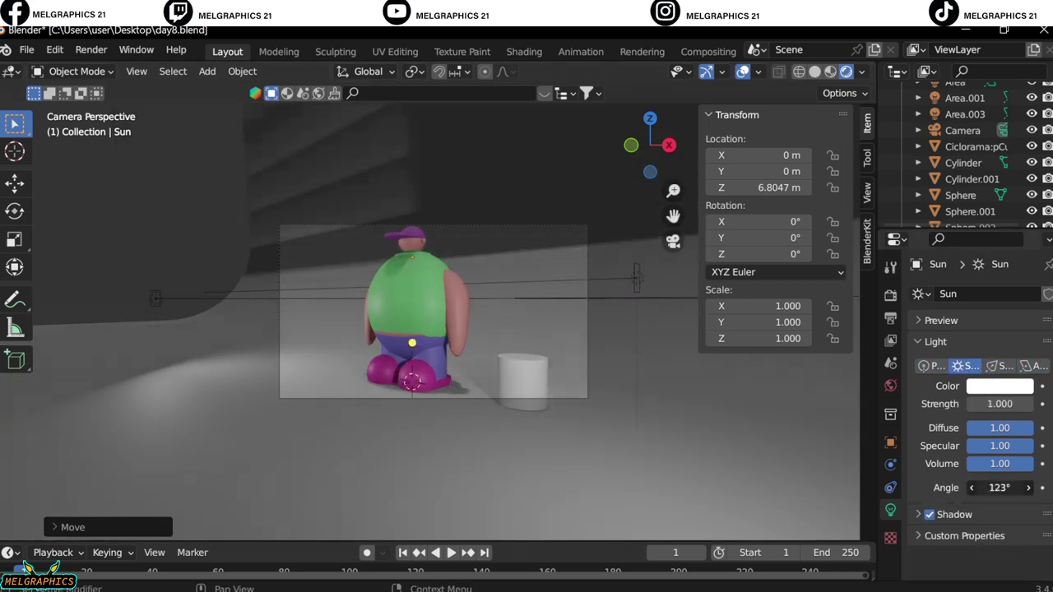
Step: Raise the Sun to about 8 m and shift it along Y
key("KP_1")
key("KP_3")
key("g")
key("z")
left_click(447, 369)
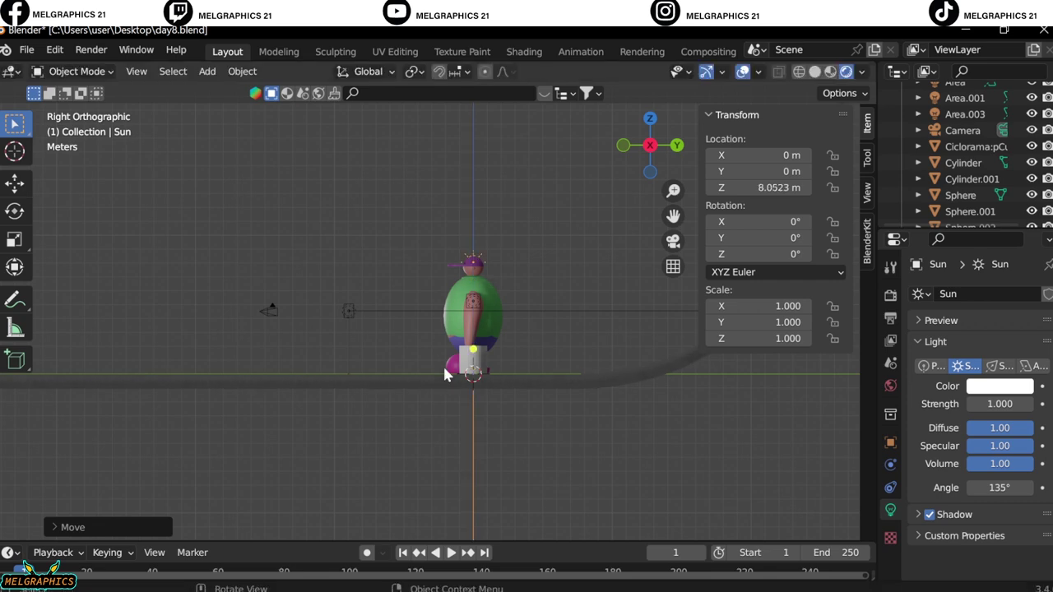
key("g")
key("y")
left_click(450, 337)
key("KP_0")
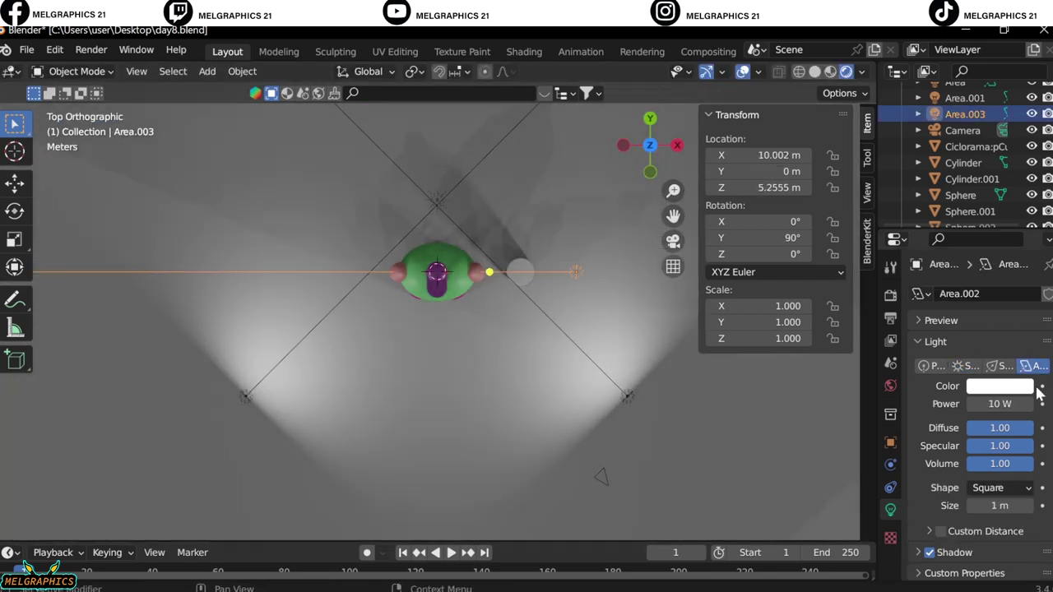
Step: Make the Area.003 light blue at 1000 W power
left_click(999, 386)
double_click(1000, 403)
type("00")
key("Return")
key("KP_0")
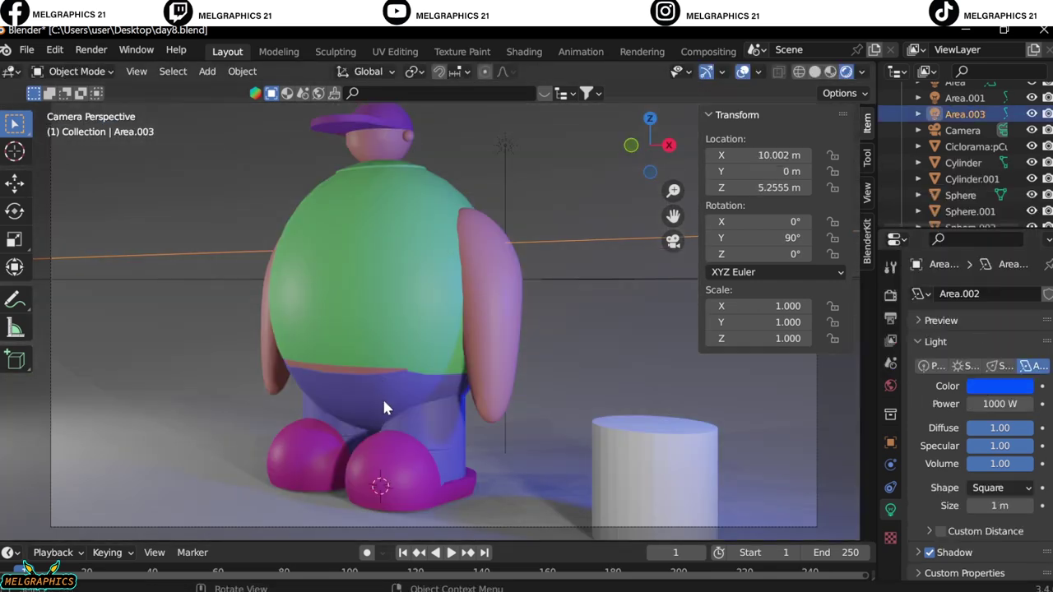
Step: Save the file and give the cylinder a new material, Material.010
left_click(27, 49)
left_click(47, 155)
left_click(654, 477)
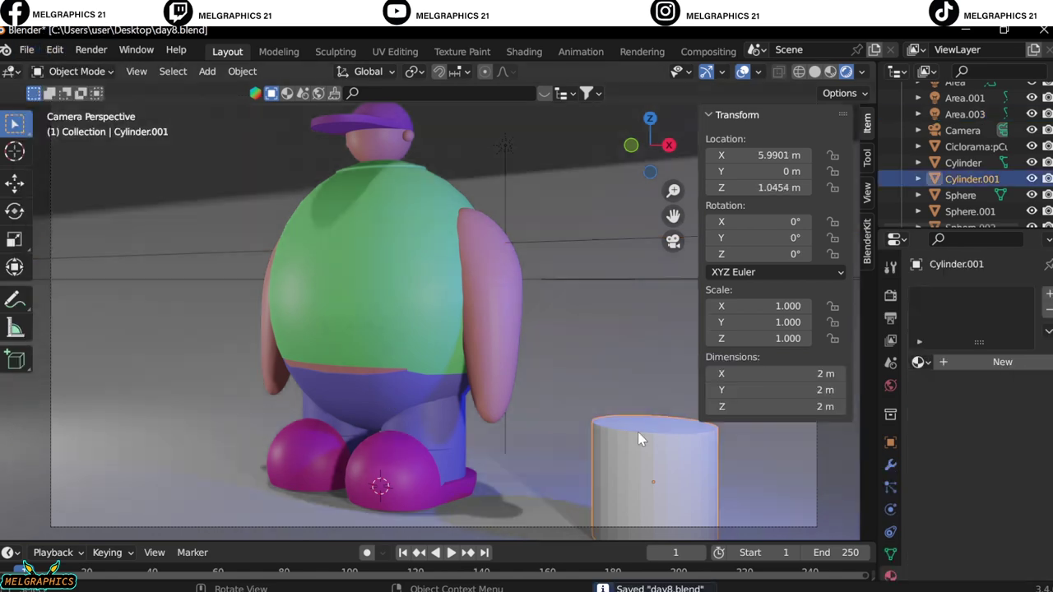
left_click(987, 362)
scroll(533, 434, "down", 2)
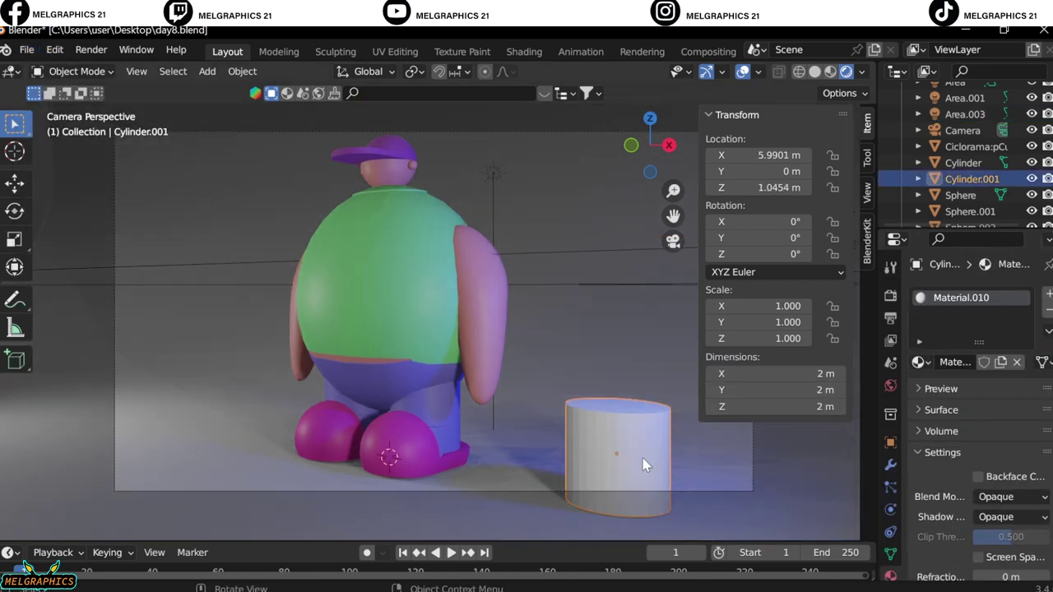
scroll(935, 460, "down", 3)
Step: Apply smooth shading to the cylinder
scroll(670, 461, "up", 5)
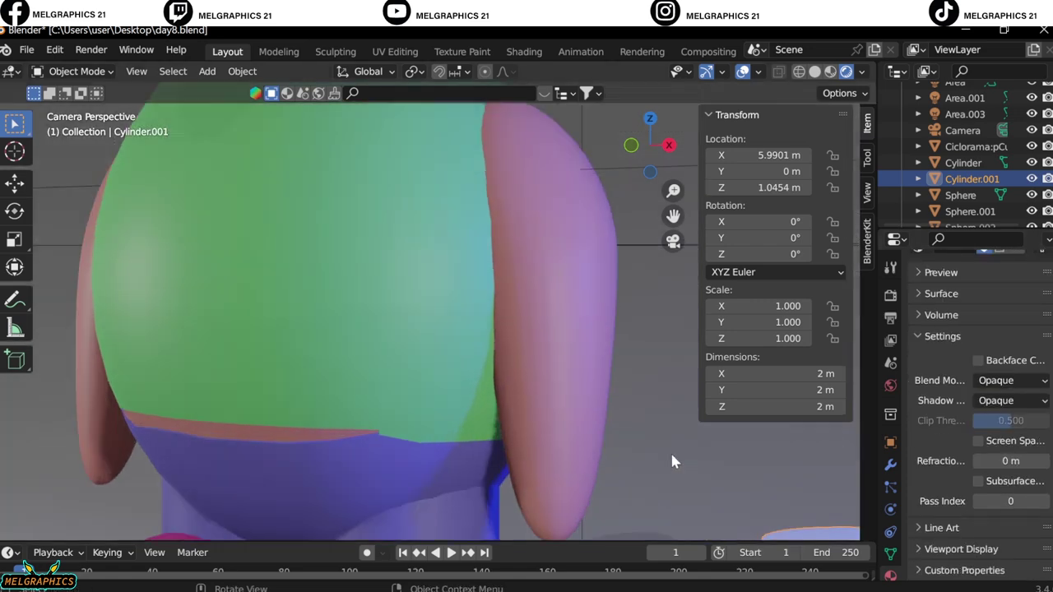
scroll(670, 457, "down", 5)
right_click(655, 453)
left_click(665, 460)
Step: Unlink Material.011 from the Ciclorama backdrop, leaving it without a material
key("KP_7")
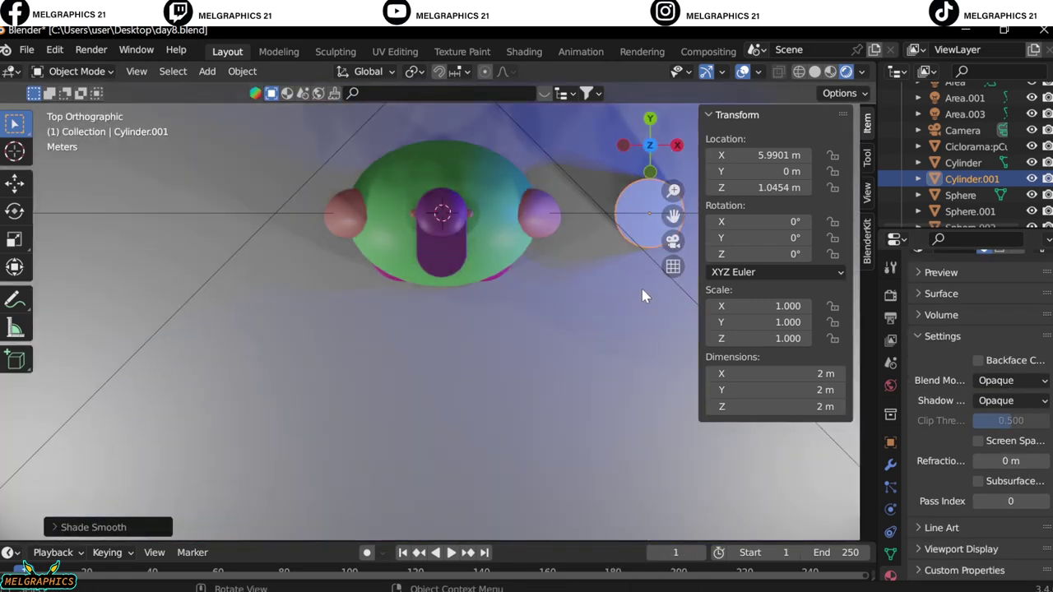
scroll(949, 369, "up", 2)
scroll(921, 384, "up", 3)
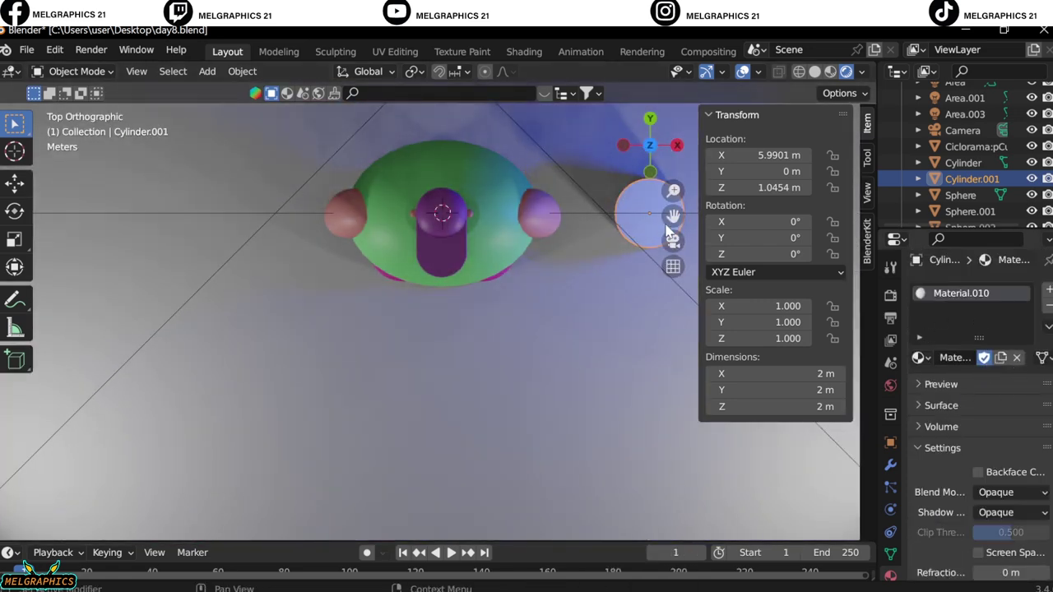
left_click(606, 304)
left_click(1017, 362)
left_click(992, 367)
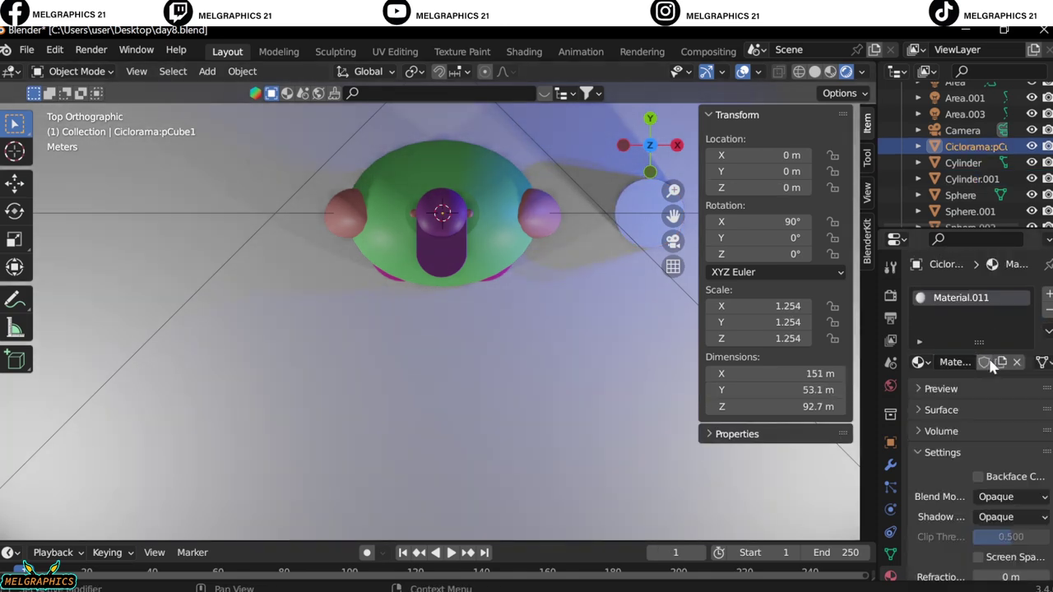
left_click(1016, 362)
key("KP_1")
type("go")
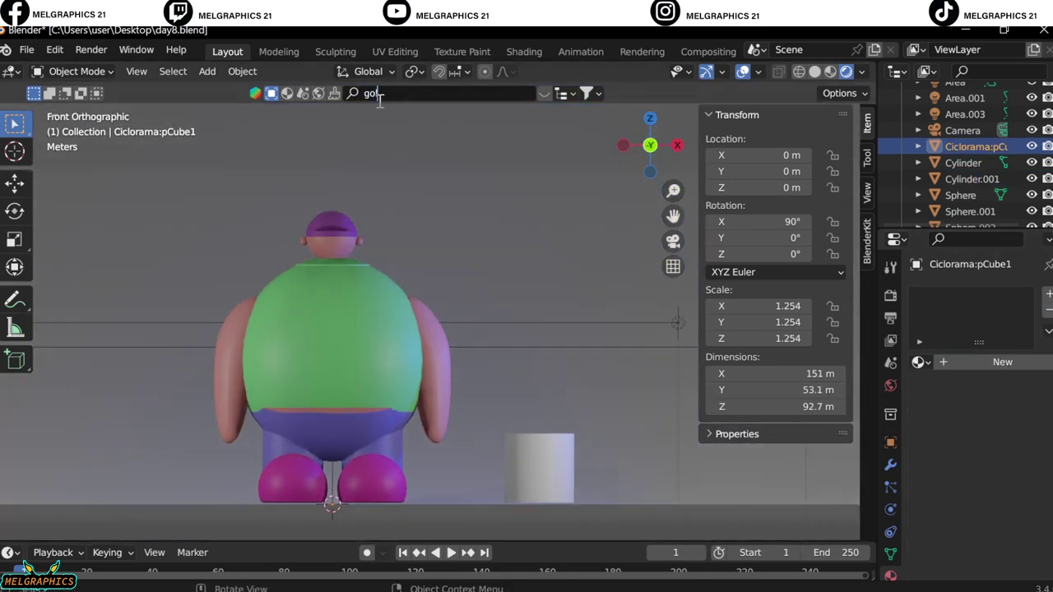
Step: Search the BlenderKit asset library for goldfish
type("ld fish")
key("Return")
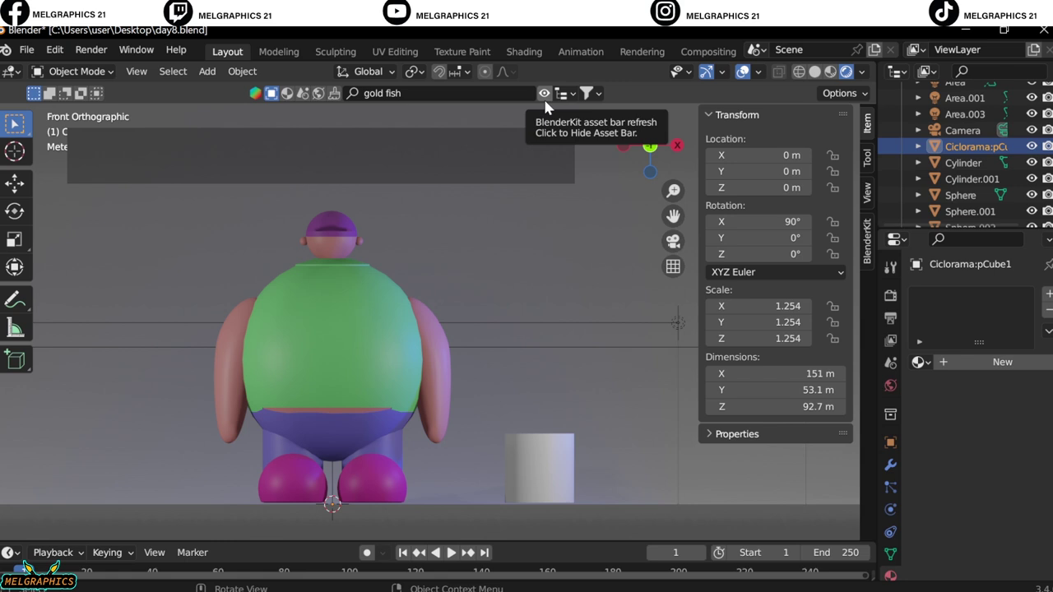
mouse_move(449, 163)
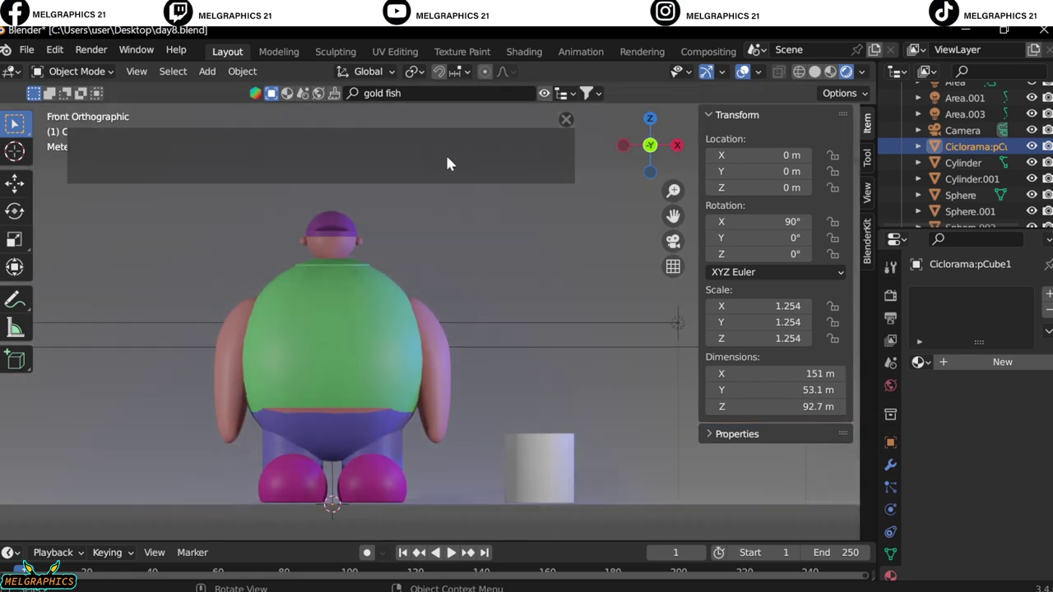
key("Return")
Step: Clear the goldfish term from the BlenderKit search
left_click(494, 93)
key("BackSpace")
key("Return")
Step: Render a test image of the scene and close the render window
left_click(90, 49)
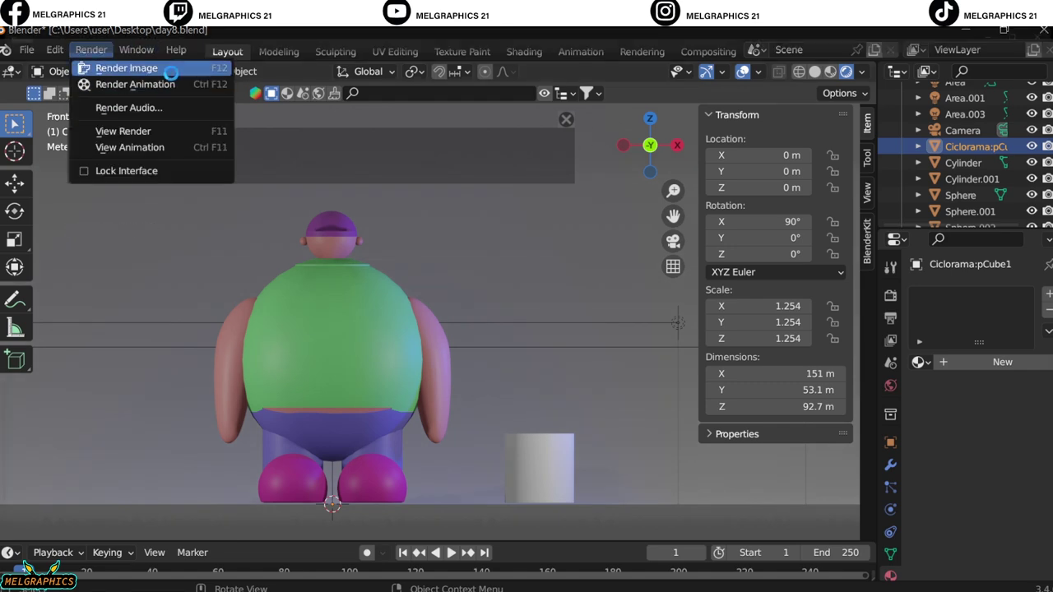
left_click(115, 65)
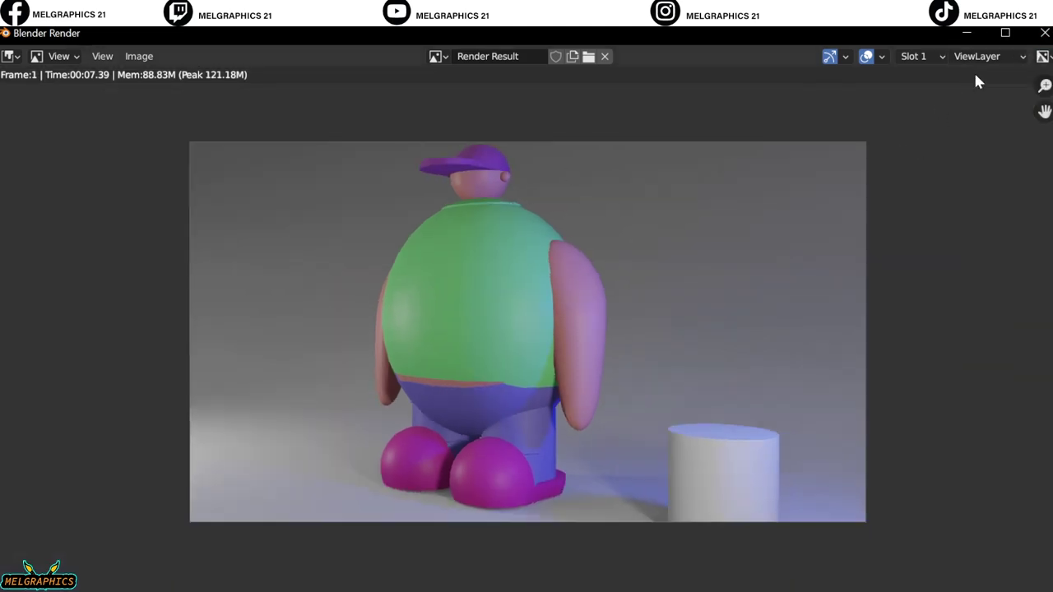
left_click(1044, 33)
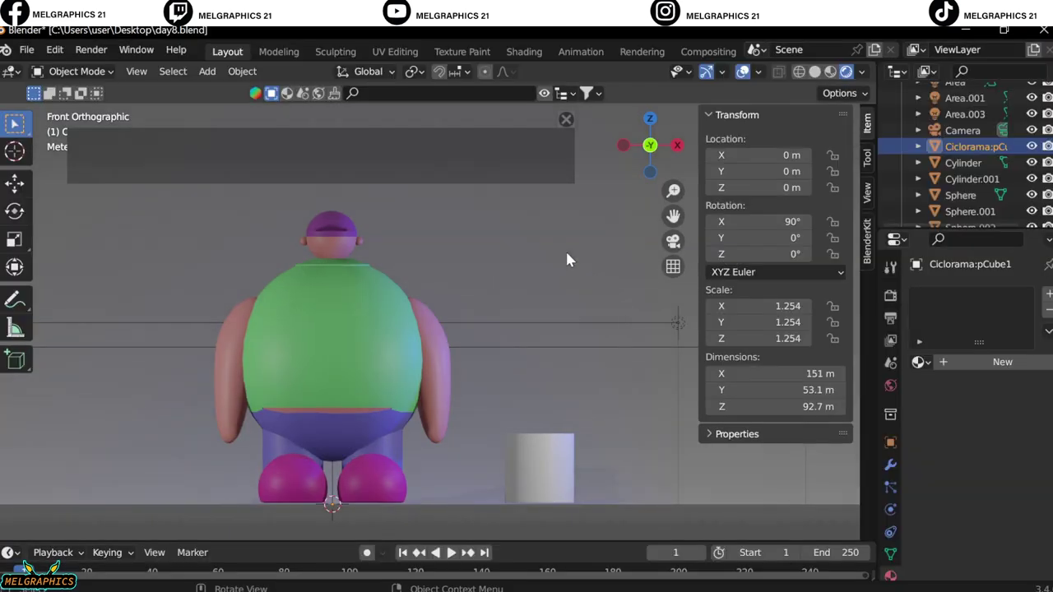
Step: Give the Ciclorama backdrop a new material, Material.012
left_click(991, 364)
scroll(993, 172, "up", 2)
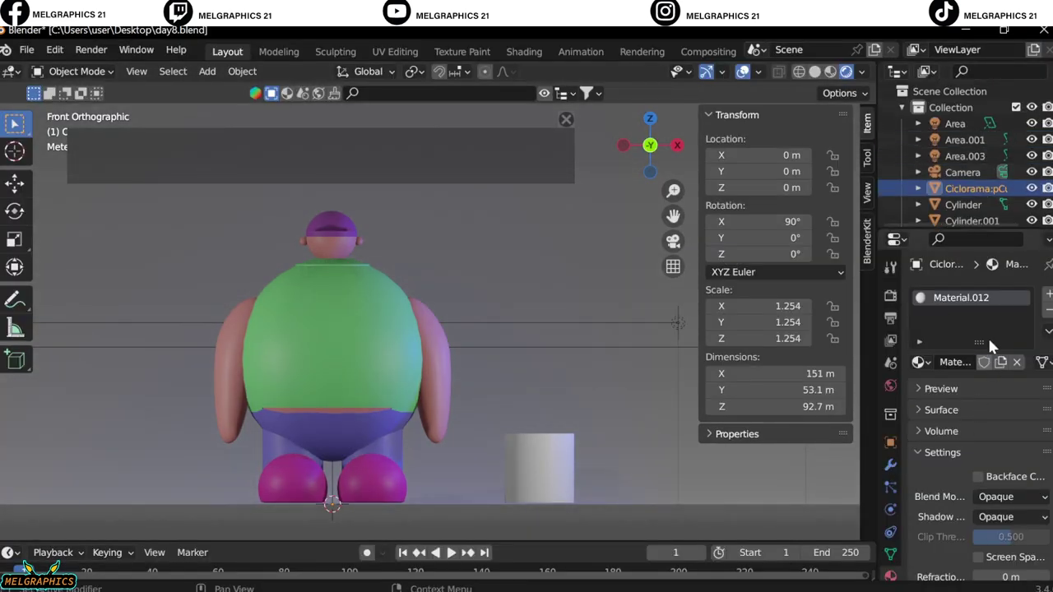
scroll(1004, 181, "down", 3)
scroll(1014, 193, "down", 3)
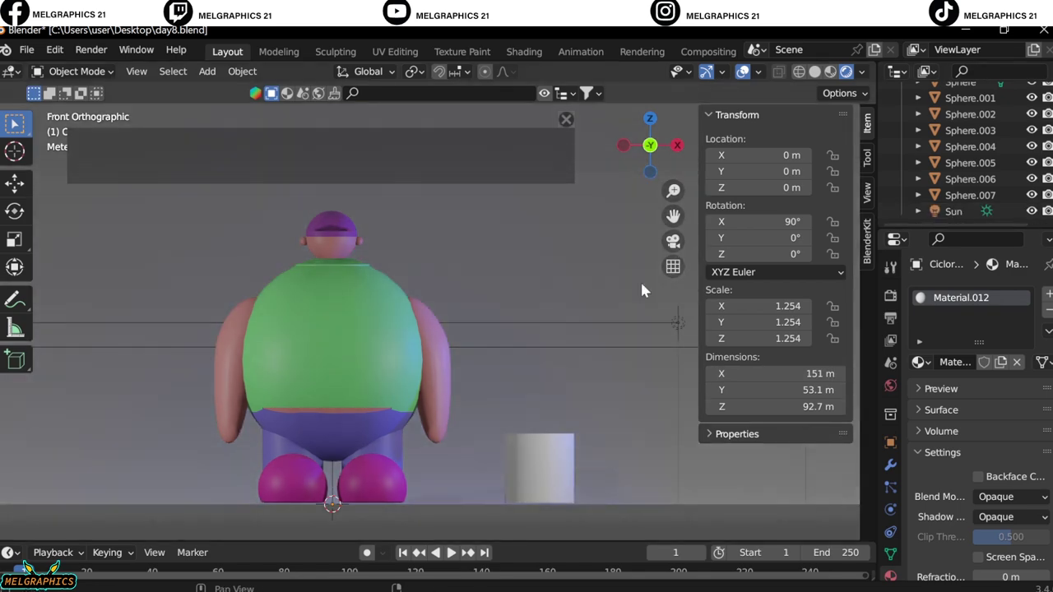
Step: Delete the Sun light from the scene
left_click(953, 212)
key("Delete")
scroll(562, 140, "down", 3)
Step: In top view, move the Area.001 light to a new position
middle_click_drag(562, 139, 493, 312)
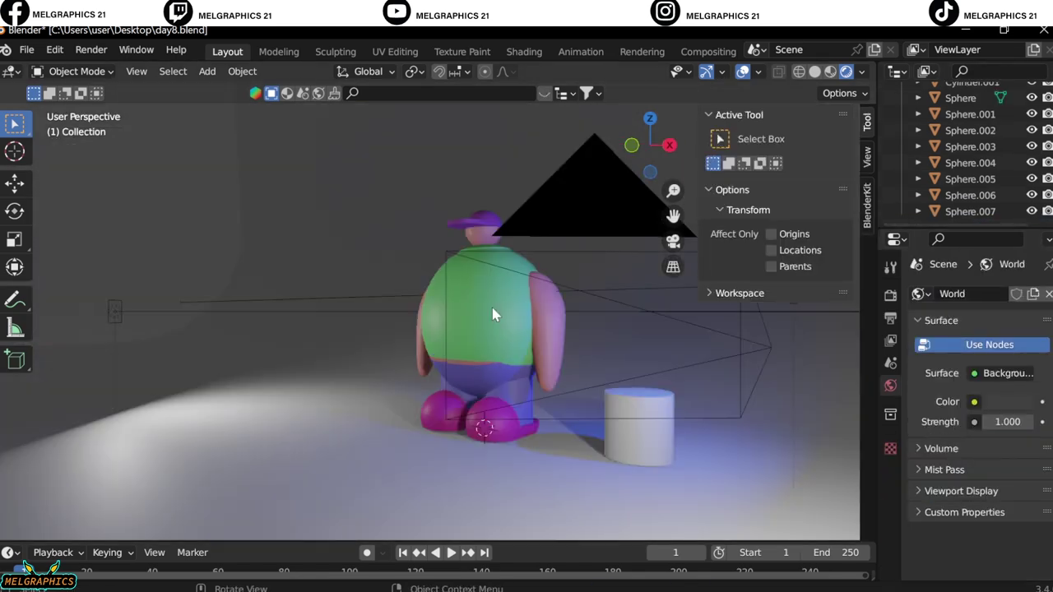
key("KP_7")
left_click(530, 276)
left_click(339, 324)
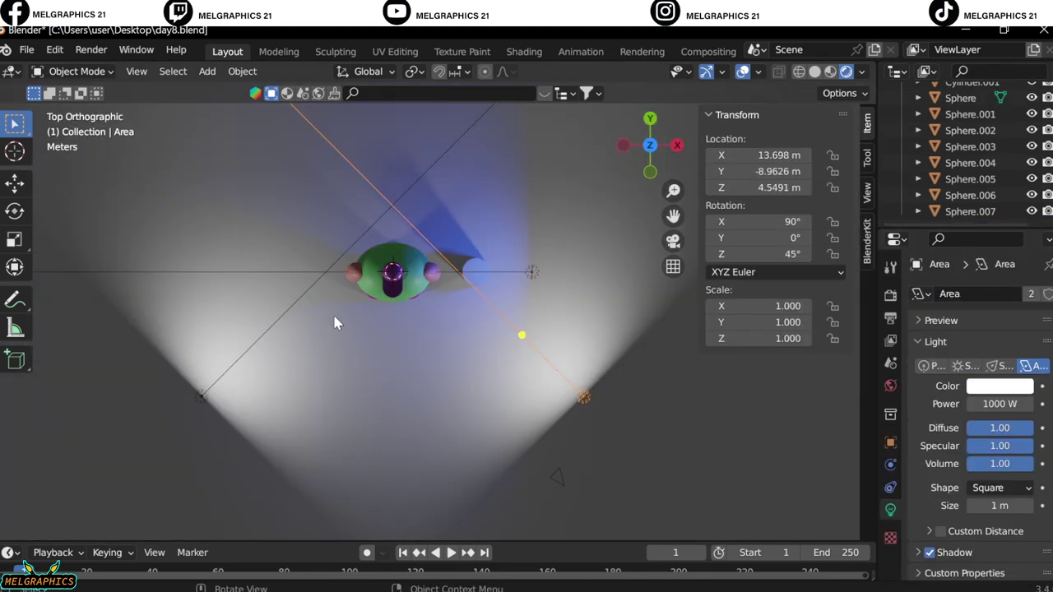
left_click(301, 305)
left_click(338, 348)
key("g")
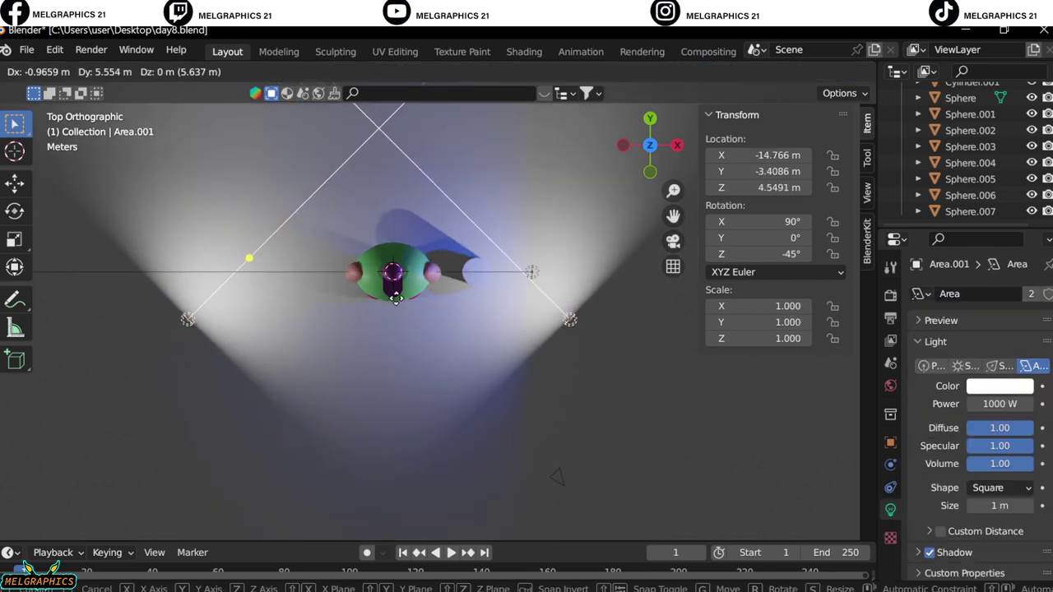
left_click(535, 313)
Step: Move the Area light to the front-right of the character
left_click(564, 318)
key("g")
key("x")
left_click(498, 333)
key("g")
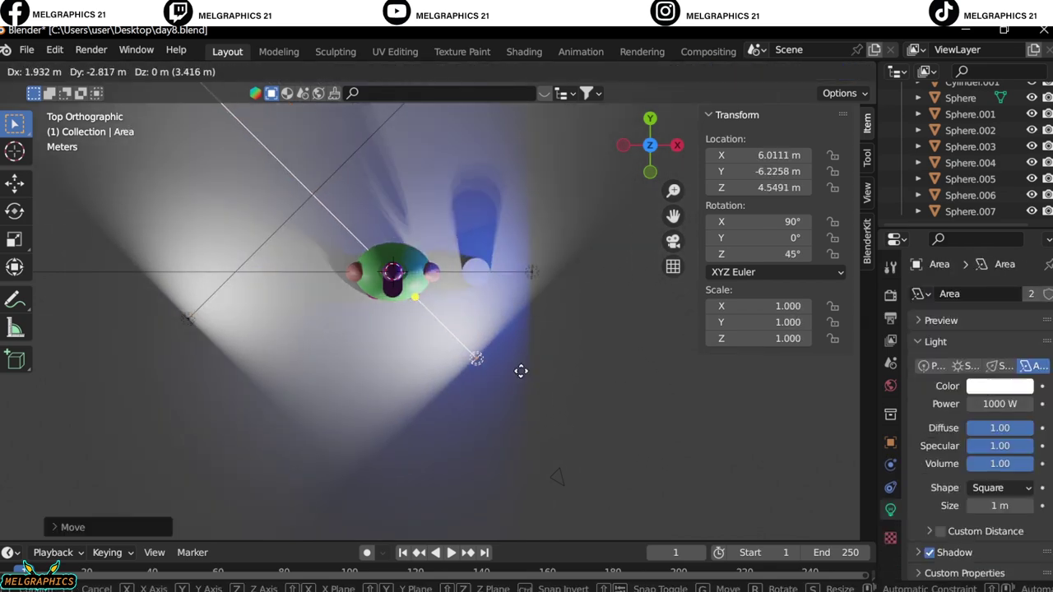
left_click(519, 371)
Step: Shift Area.001 to X -7.1995 m, Y -5.9038 m and return to camera view
left_click(223, 291)
key("g")
left_click(326, 321)
left_click(532, 271)
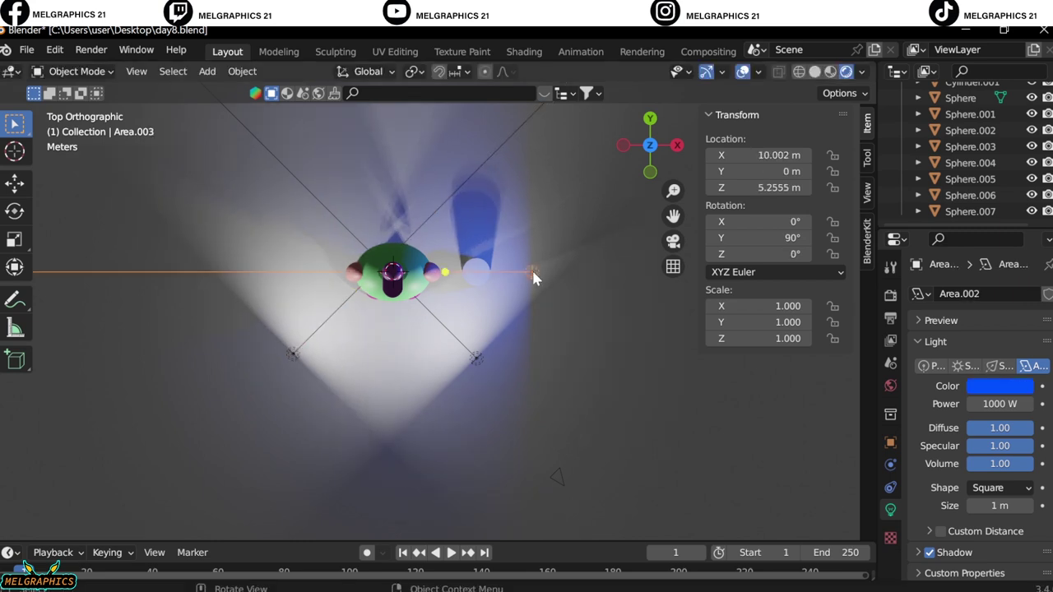
key("KP_0")
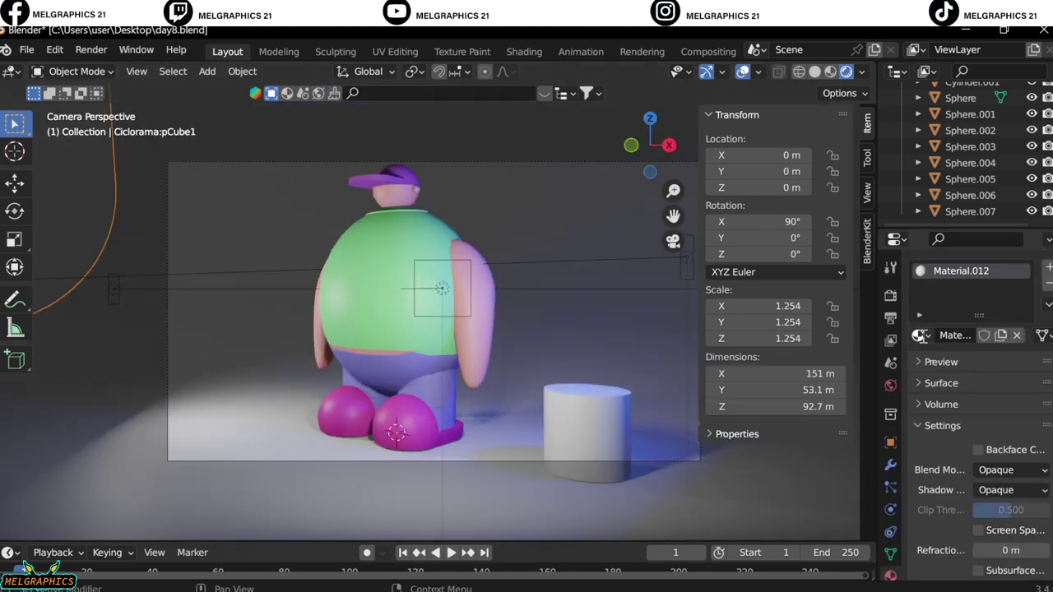
left_click(919, 335)
left_click(787, 423)
left_click(919, 335)
left_click(786, 486)
left_click(918, 335)
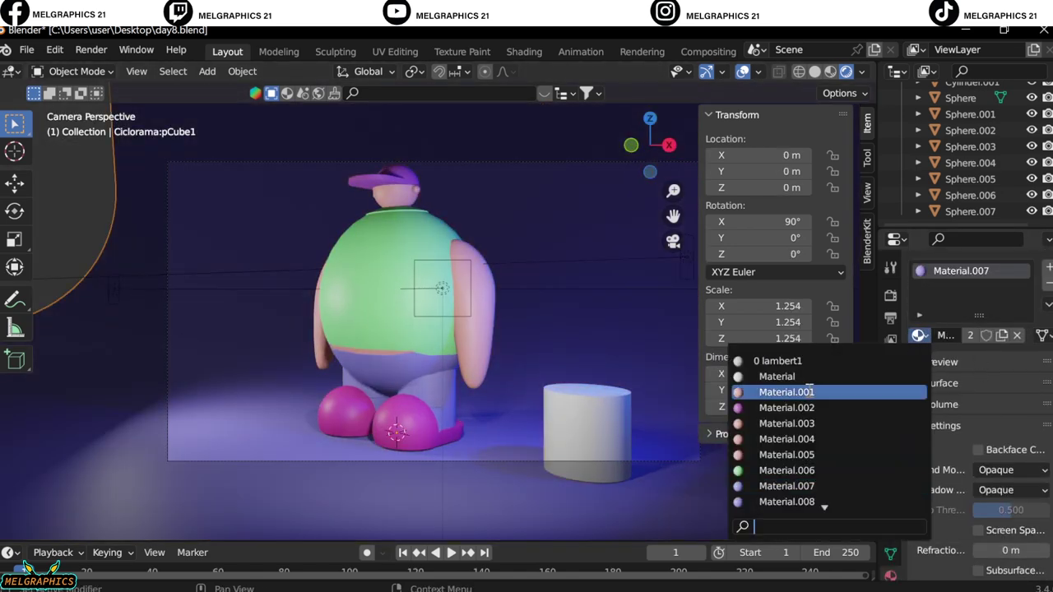
left_click(787, 408)
left_click(919, 335)
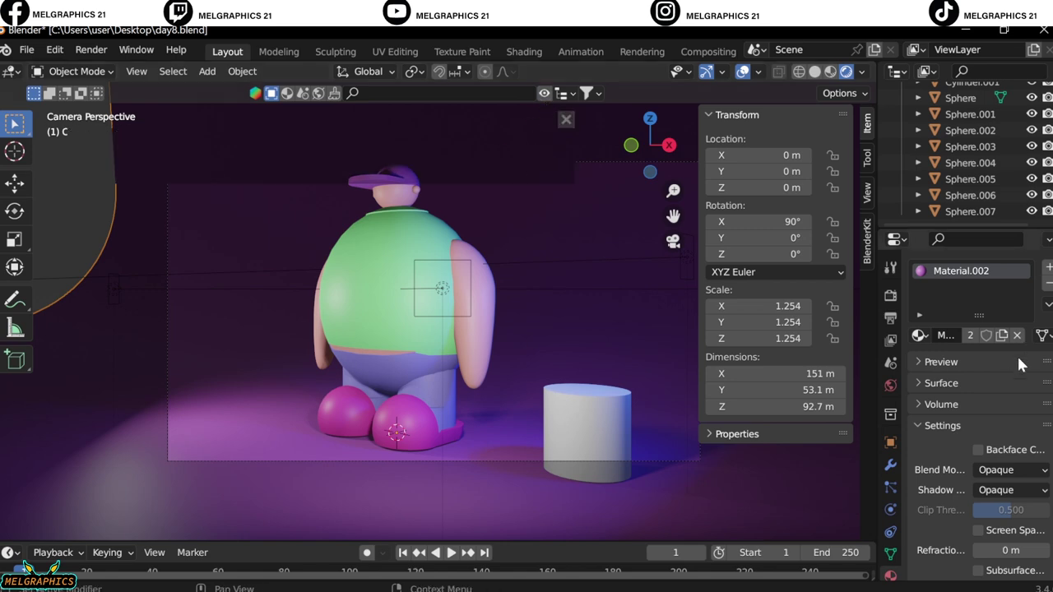
scroll(1017, 358, "up", 1)
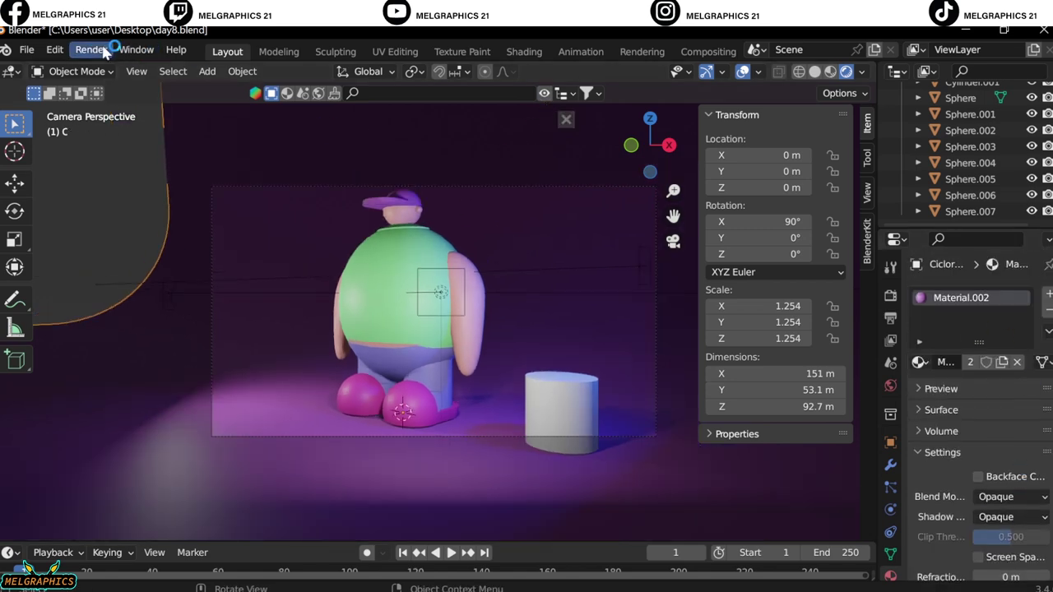
left_click(91, 49)
left_click(115, 69)
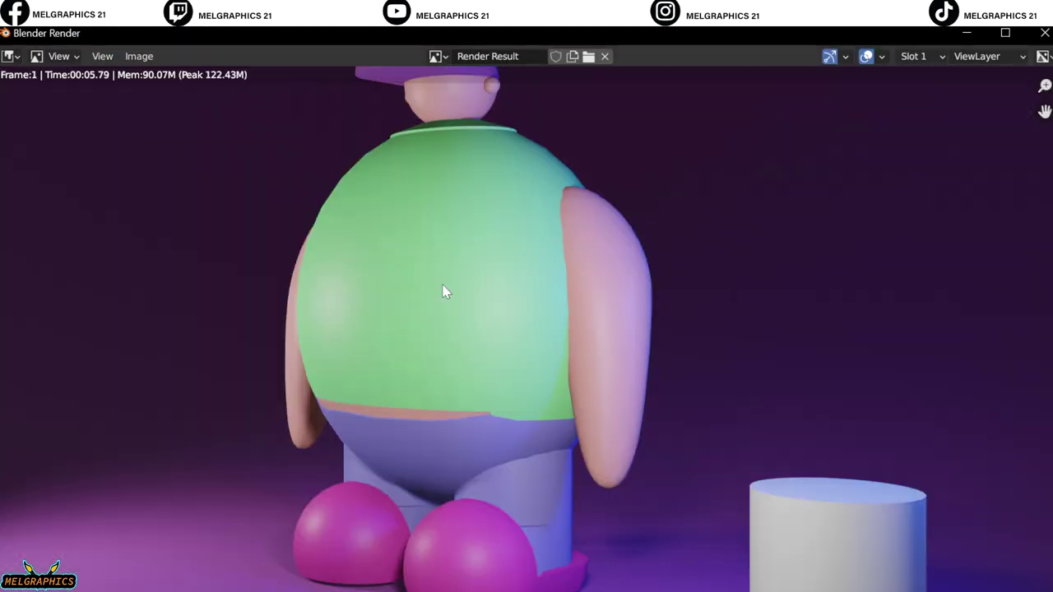
scroll(336, 390, "down", 1)
Step: Refine the BlenderKit search from fish to flowerpot, then to flower
key("Escape")
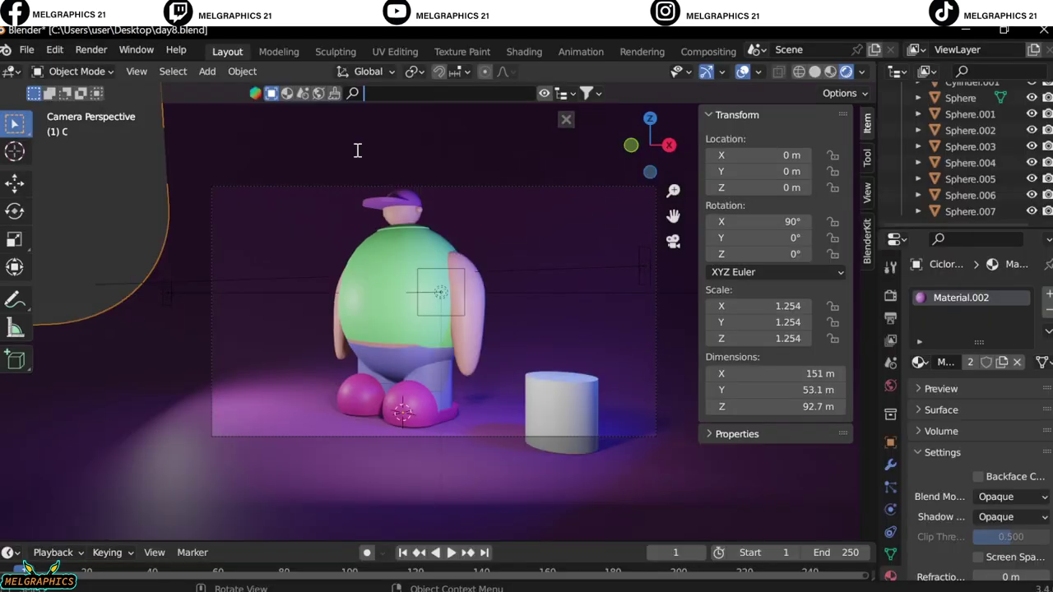
type("goldfish")
key("Return")
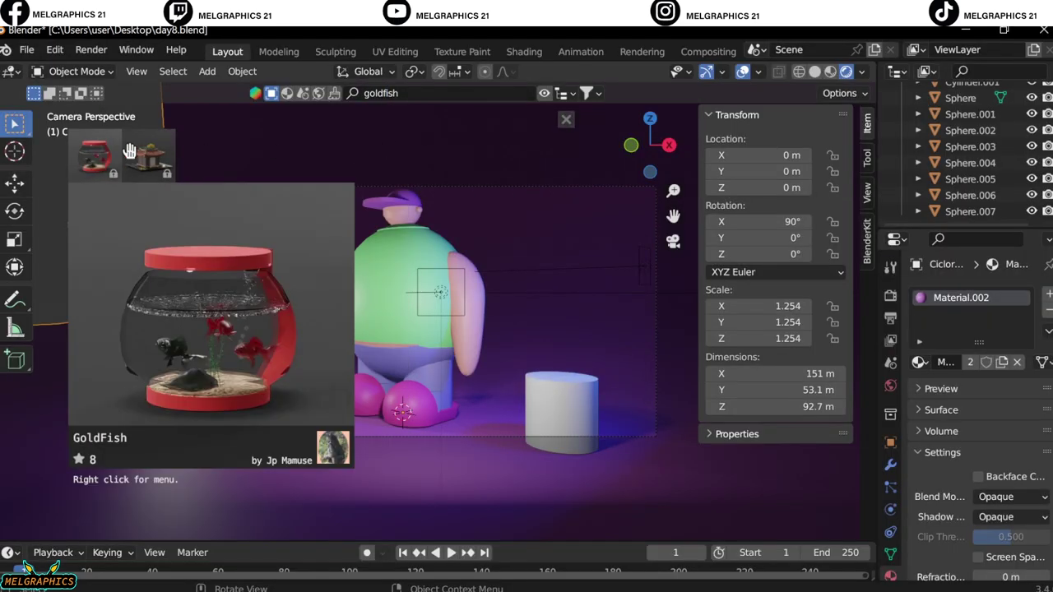
left_click(401, 93)
type("flowerpot")
key("Return")
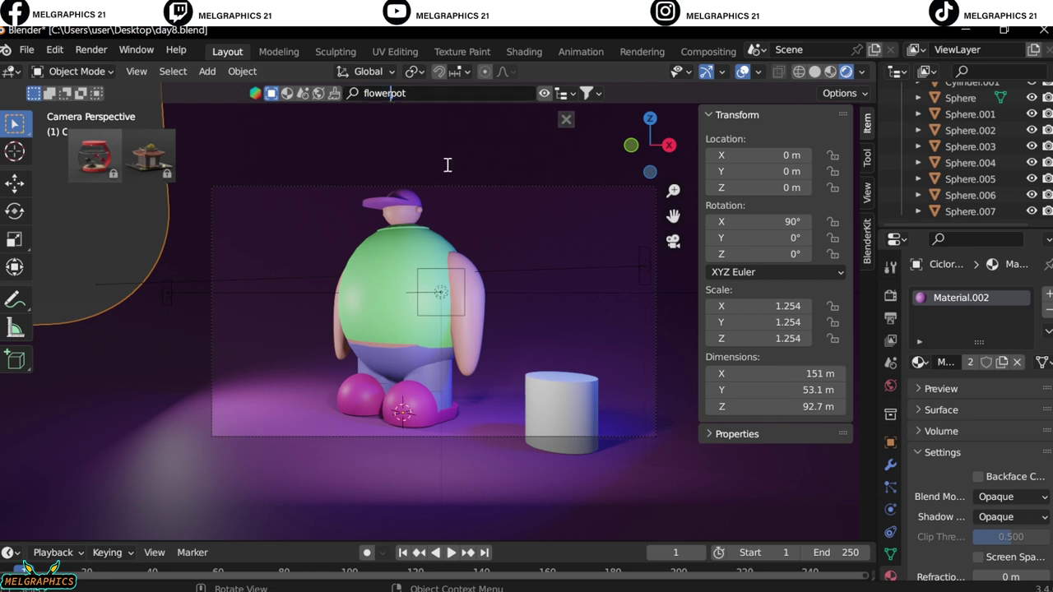
left_click(428, 94)
key("BackSpace")
key("BackSpace")
key("BackSpace")
key("Return")
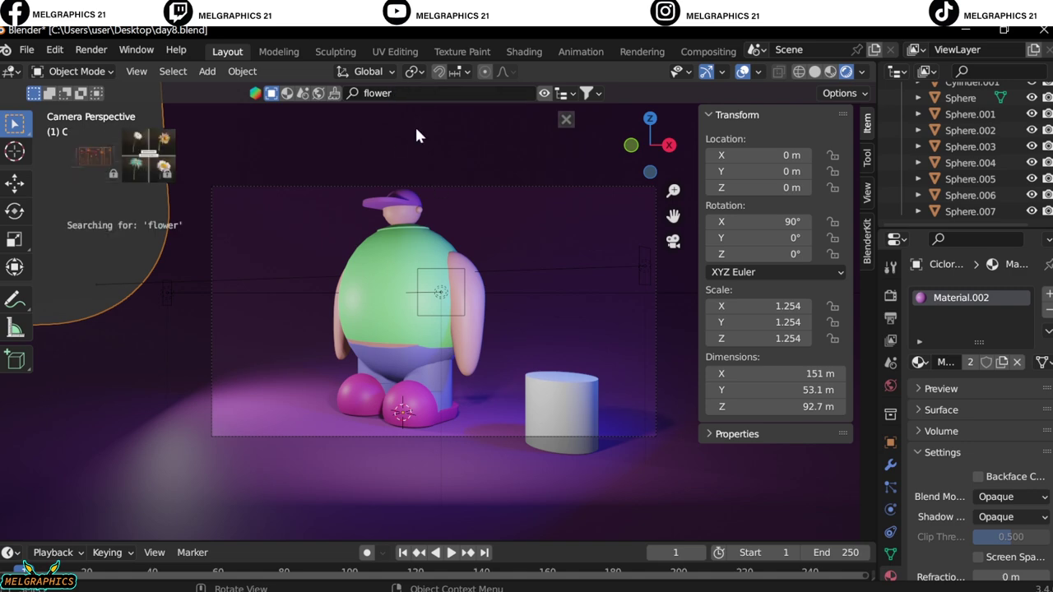
Step: Place the Vase with cotton flowers asset in the scene and position it in front view
left_click_drag(362, 156, 533, 337)
key("KP_1")
key("g")
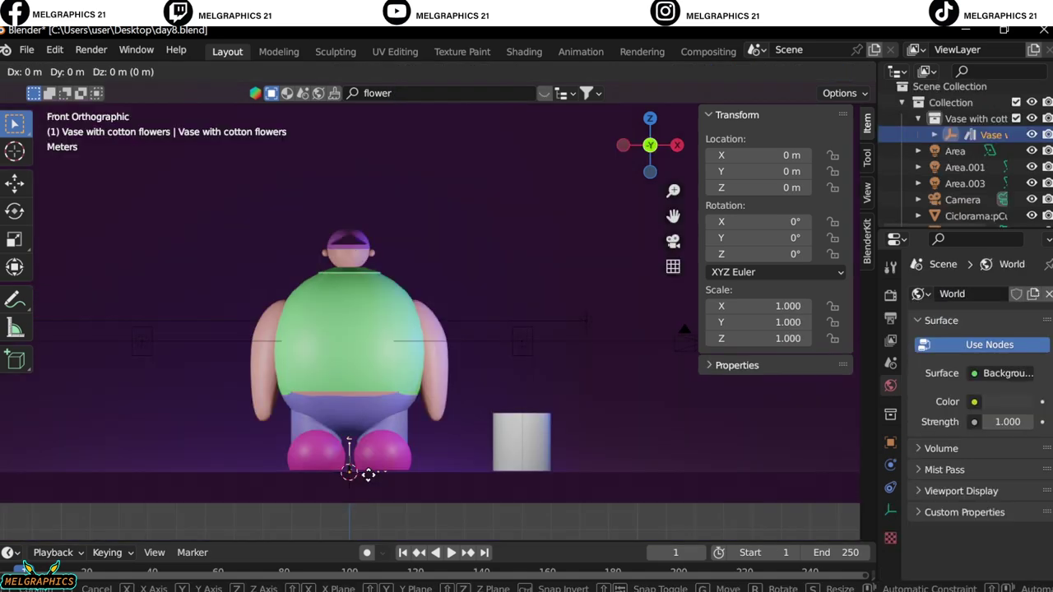
key("x")
key("x")
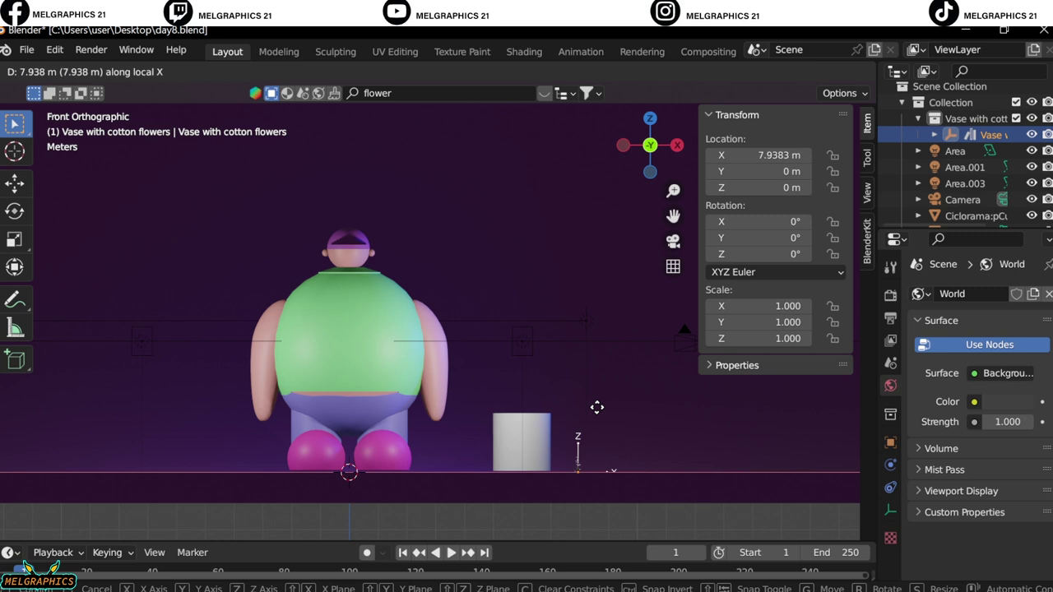
left_click(517, 447)
key("g")
key("z")
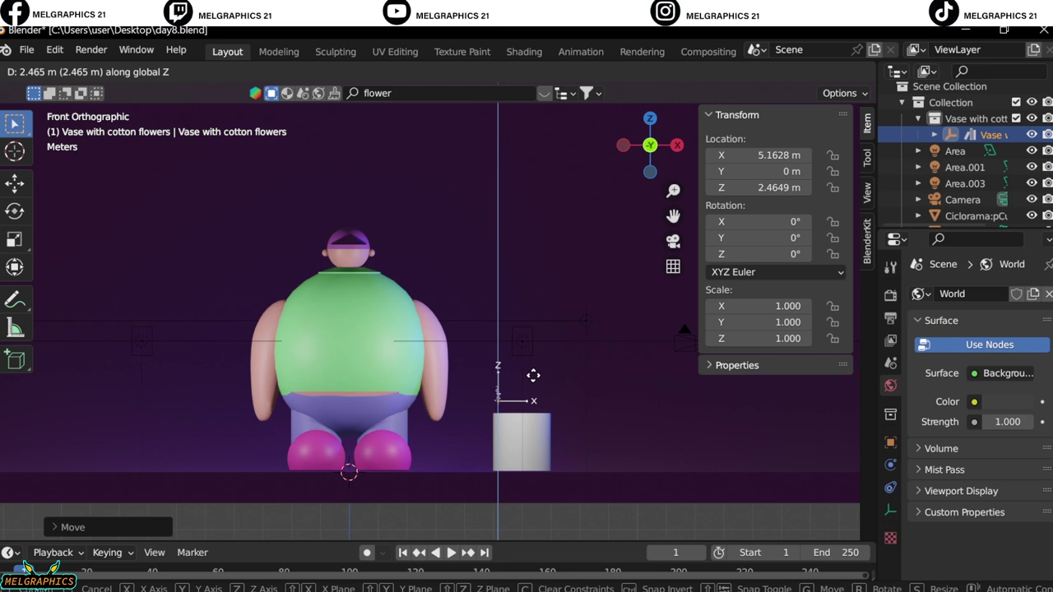
left_click(539, 408)
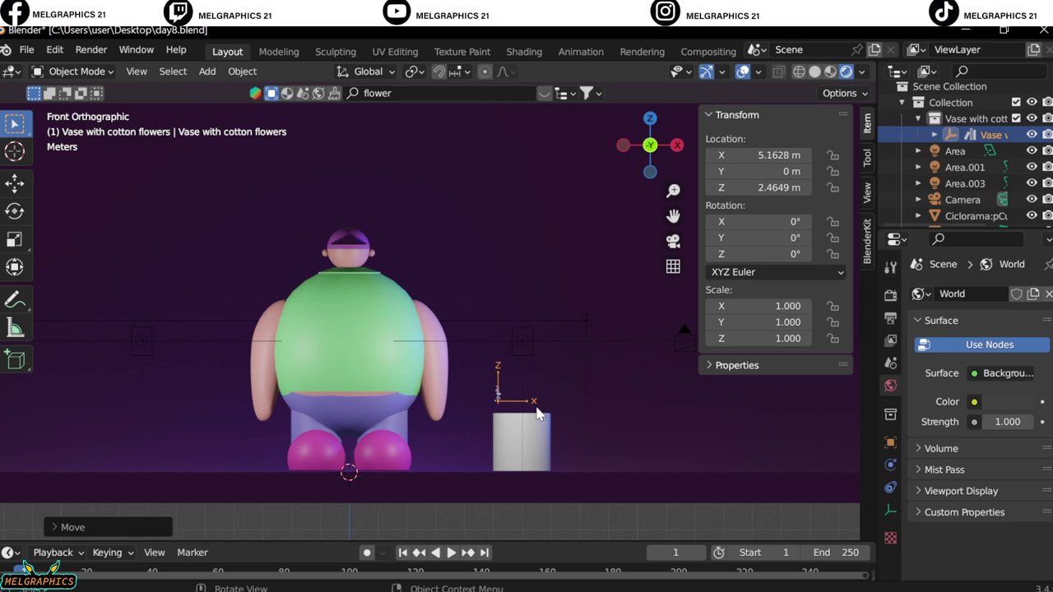
Step: Scale the vase up to 6.241
scroll(537, 414, "up", 3)
scroll(537, 414, "up", 2)
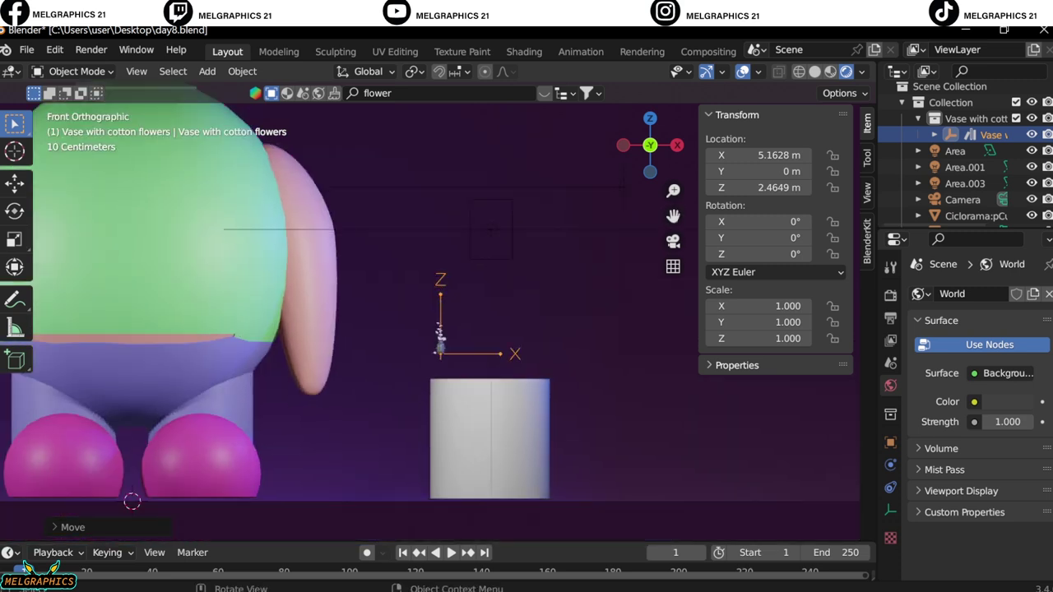
key("s")
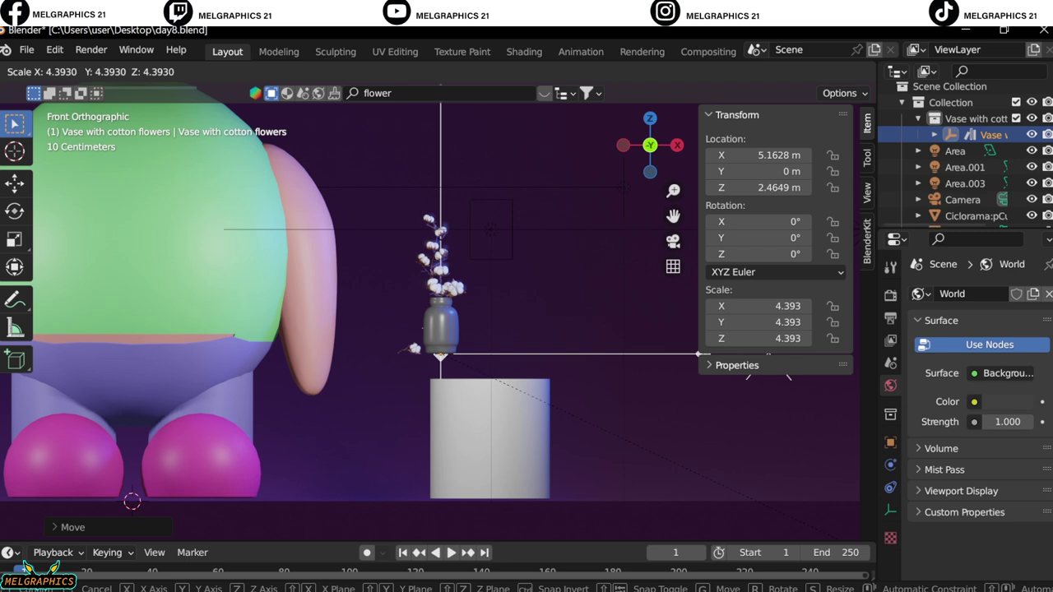
key("Return")
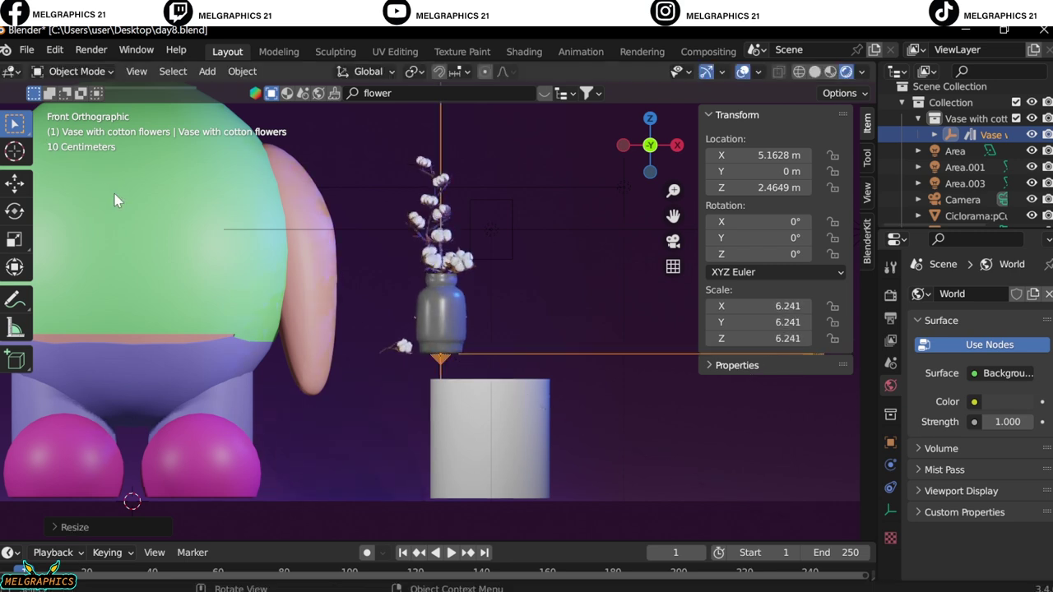
scroll(562, 444, "up", 5)
Step: Lower the vase onto the cylinder pedestal at Z 2.0436 m
key("g")
key("Escape")
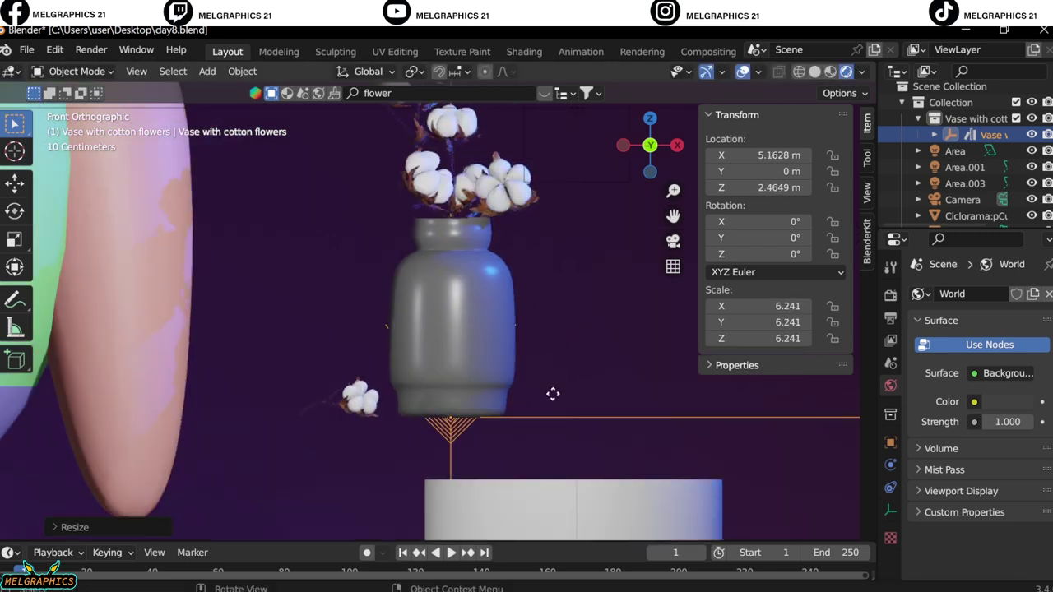
key("g")
key("x")
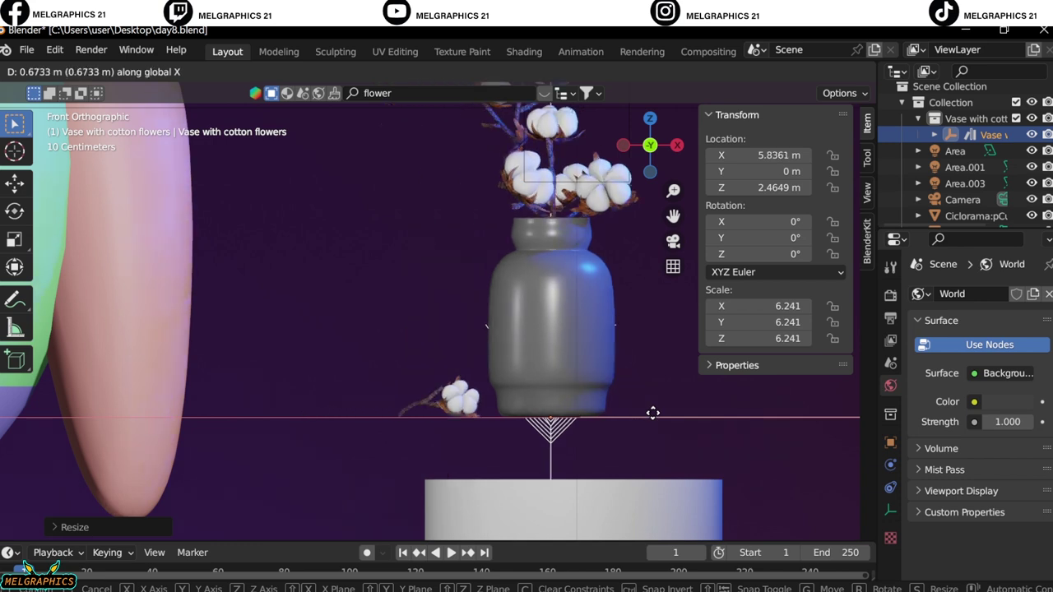
key("z")
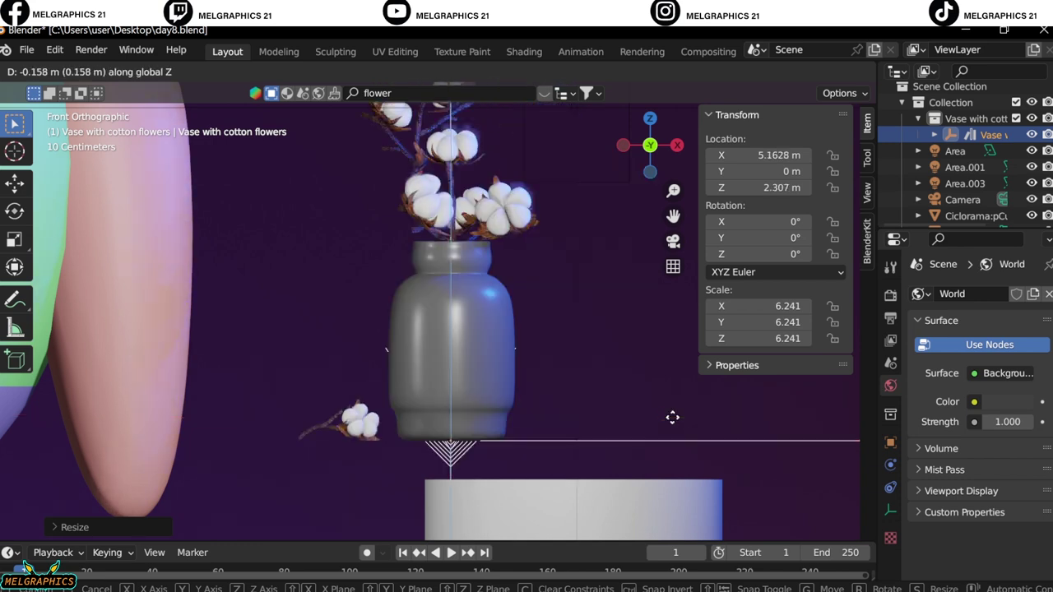
left_click(655, 455)
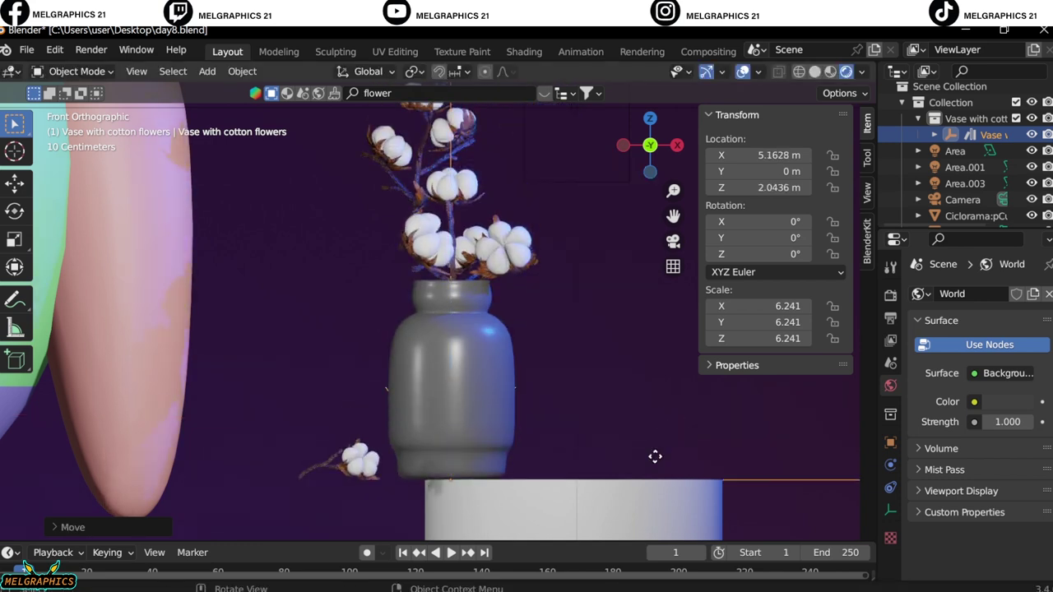
key("g")
key("x")
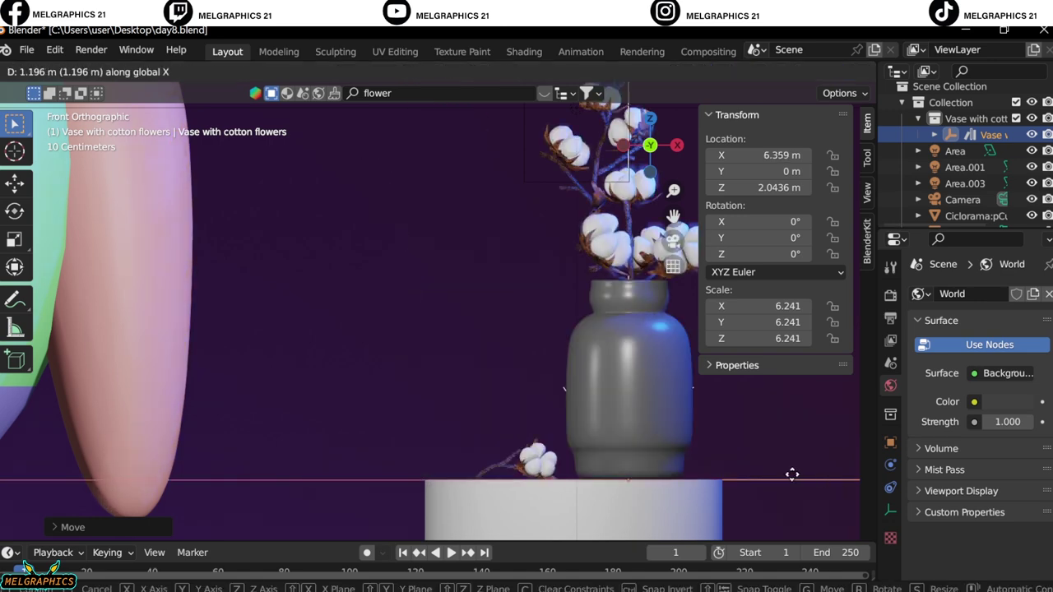
Step: Finish placing the vase and give the pedestal cylinder the wood_procedural_bumped material
left_click(790, 474)
key("KP_3")
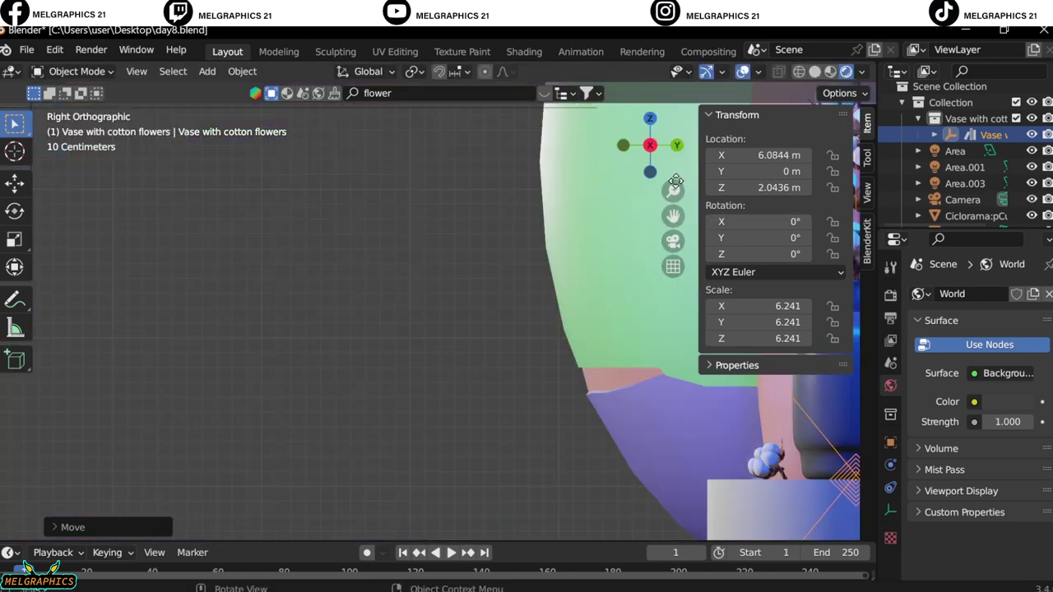
scroll(706, 475, "down", 3)
left_click(706, 474)
left_click(891, 576)
left_click(918, 366)
left_click(741, 496)
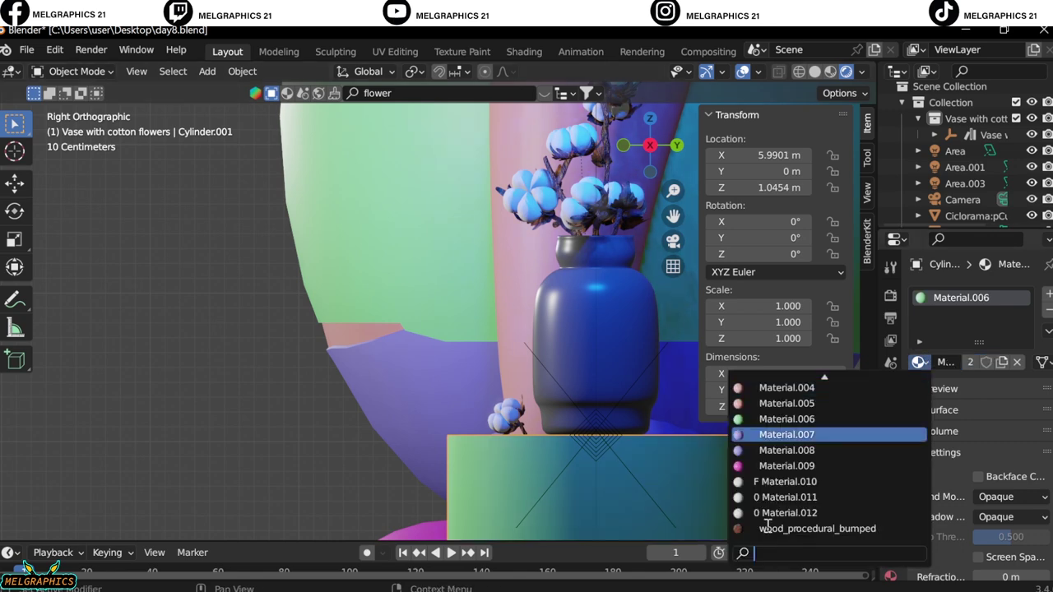
left_click(918, 361)
left_click(813, 529)
middle_click_drag(813, 529, 801, 492)
Step: Render the final image of the scene from the front view
key("KP_1")
scroll(640, 482, "down", 3)
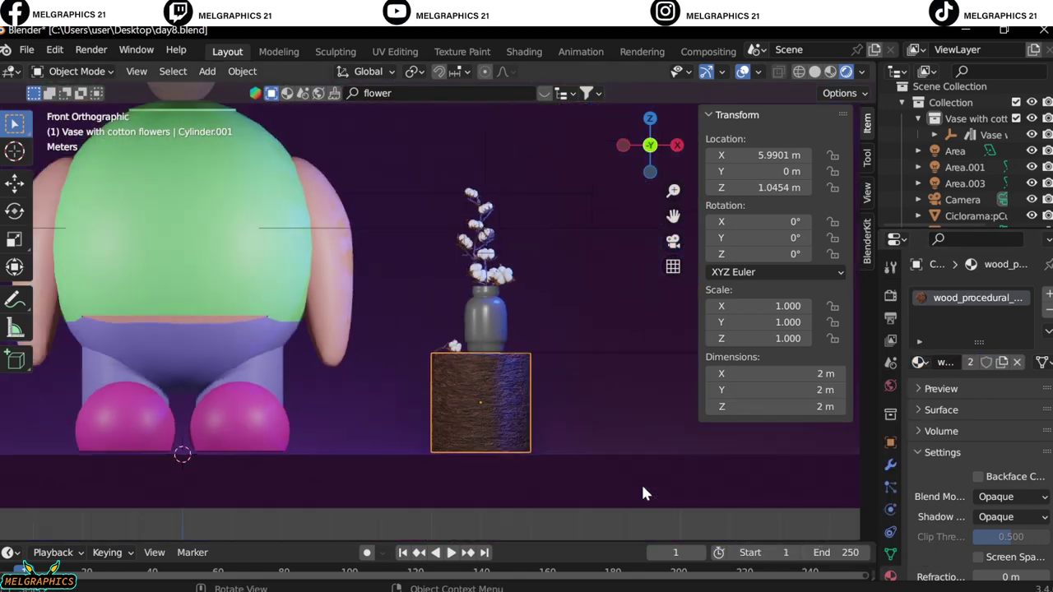
left_click(90, 50)
left_click(96, 71)
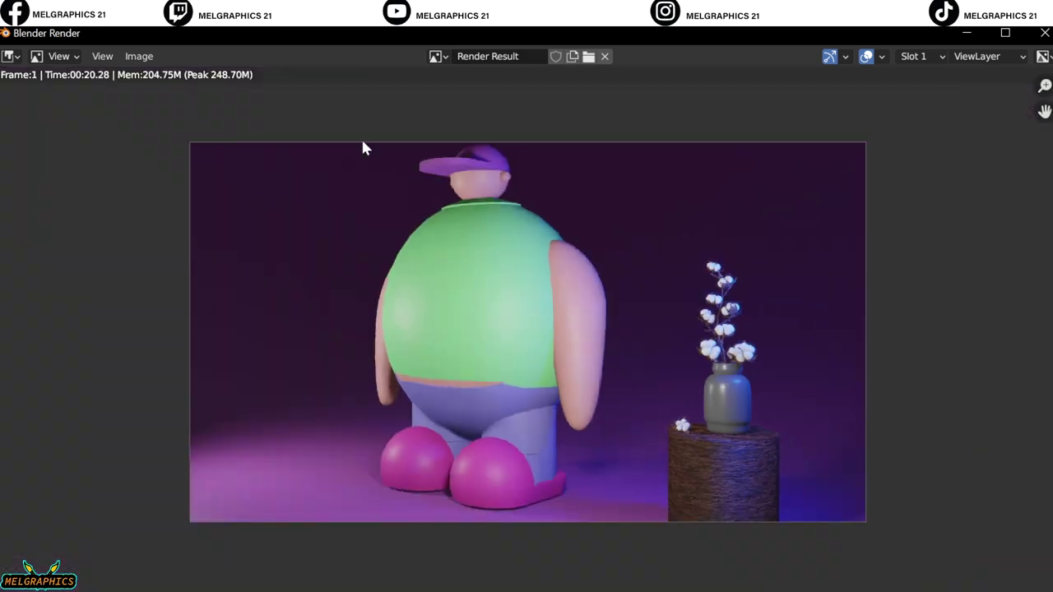
Step: Open the Image menu of the finished render
left_click(138, 56)
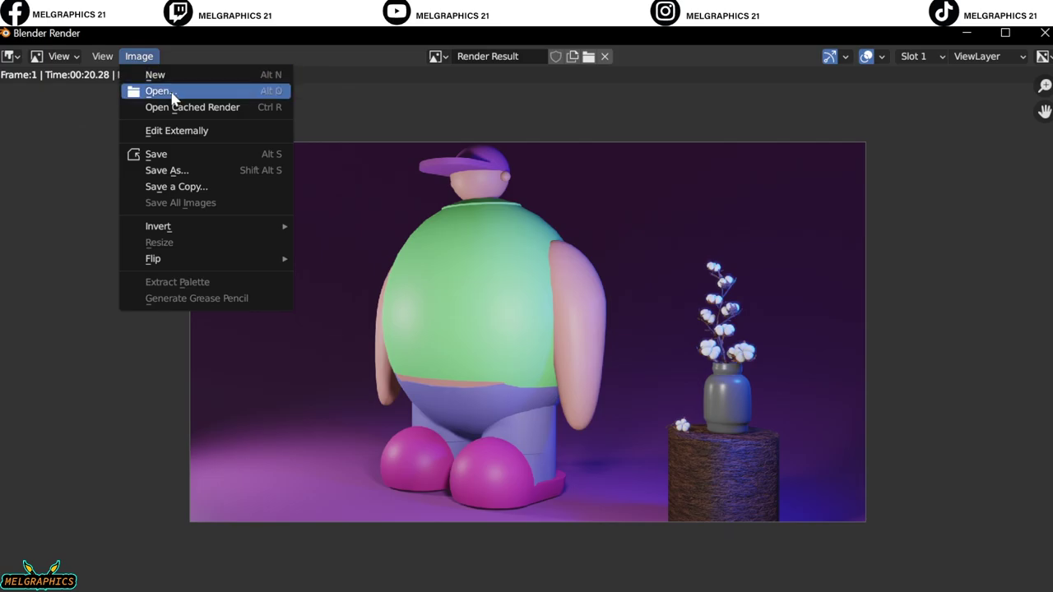